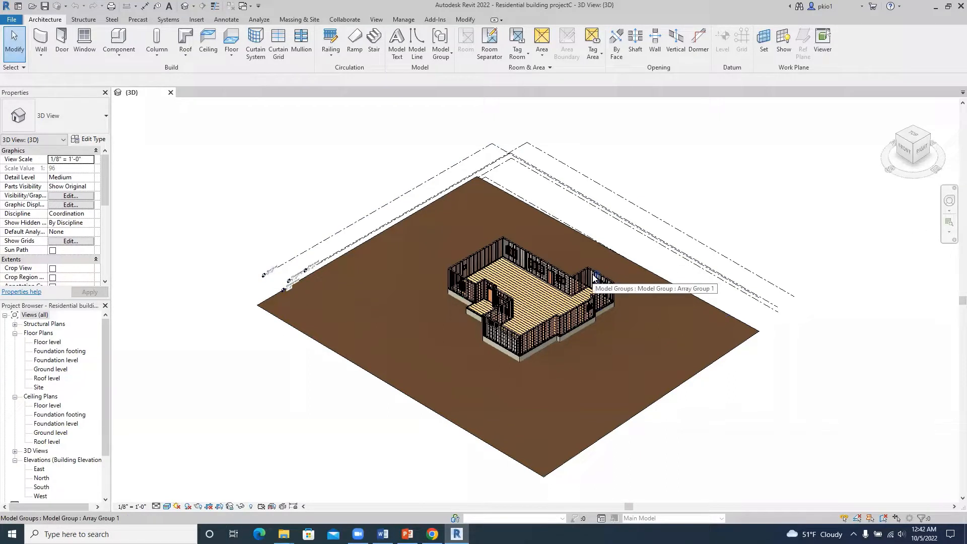
Step: Review the element-specific graphics override of the 2x6 wall with the door and double windows in the 3D view
click(948, 202)
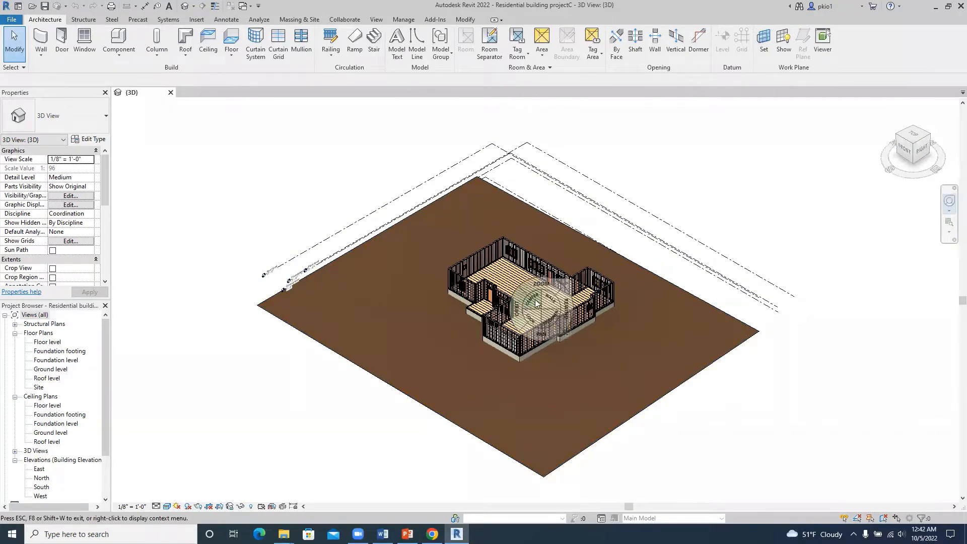
click(535, 305)
drag(498, 303, 154, 299)
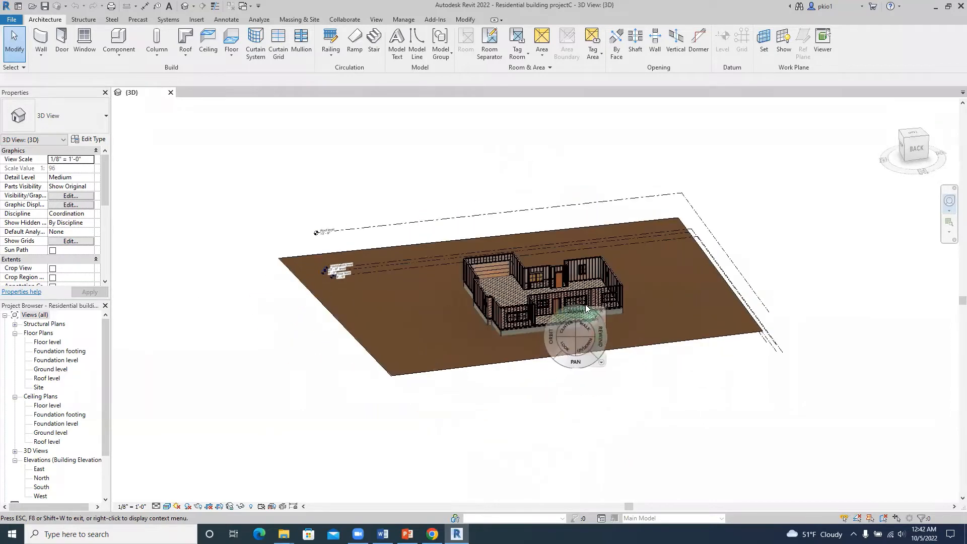
scroll(564, 307, up, 8)
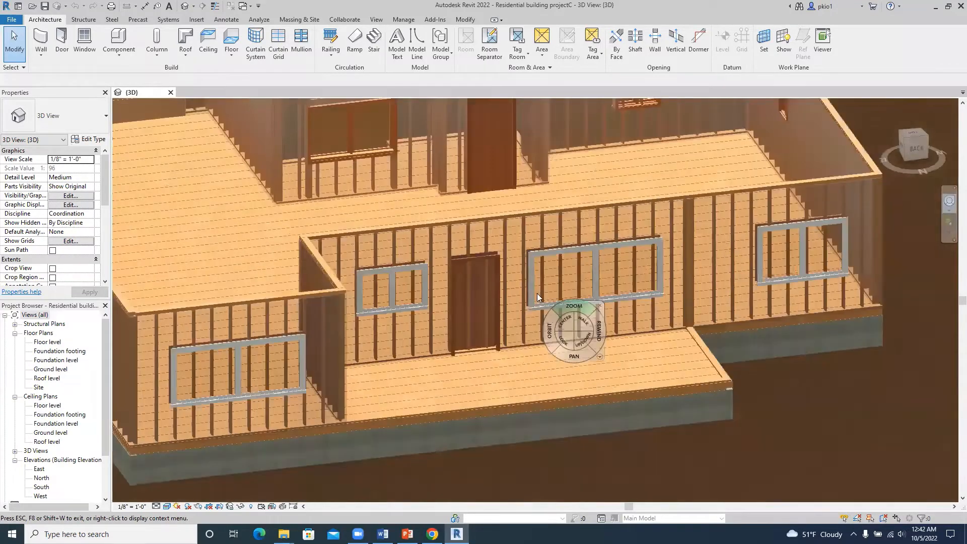
scroll(505, 279, up, 1)
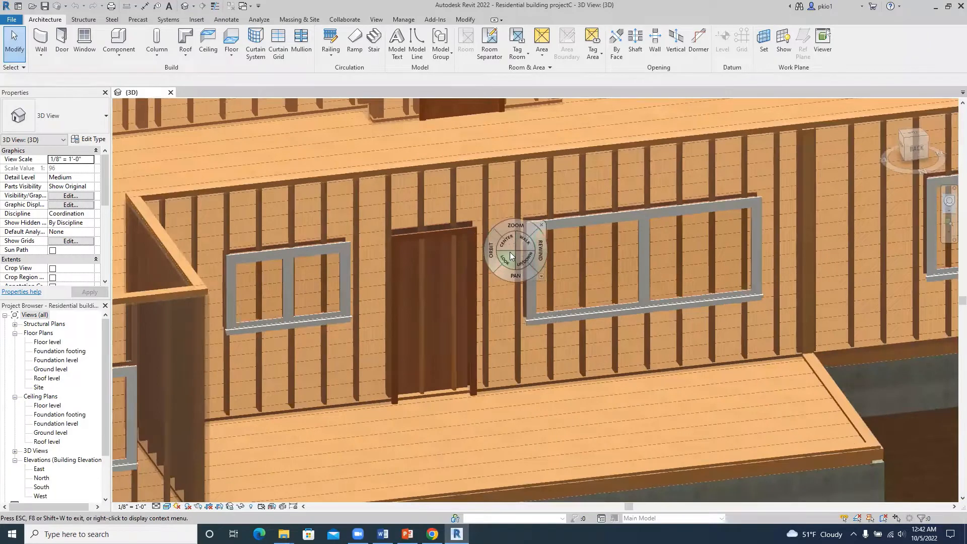
key(Escape)
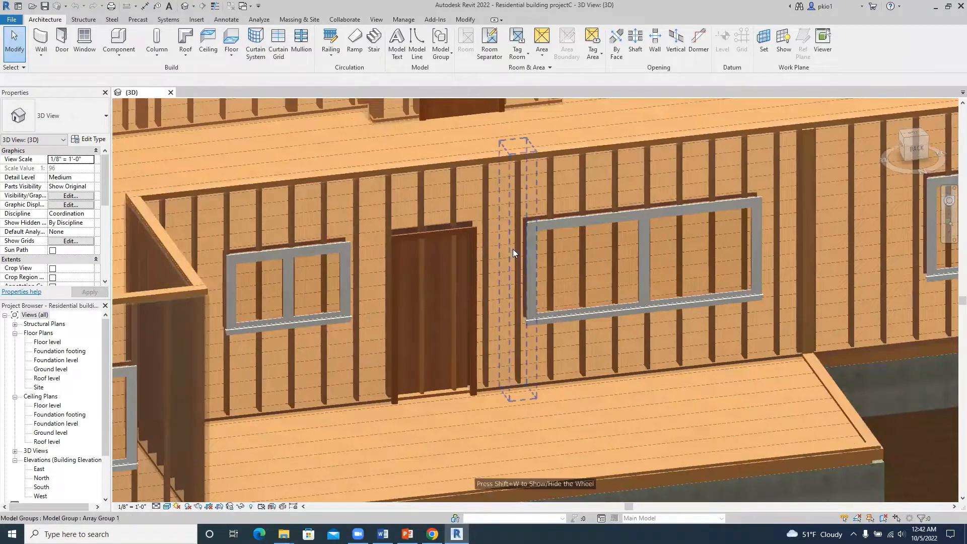
click(503, 163)
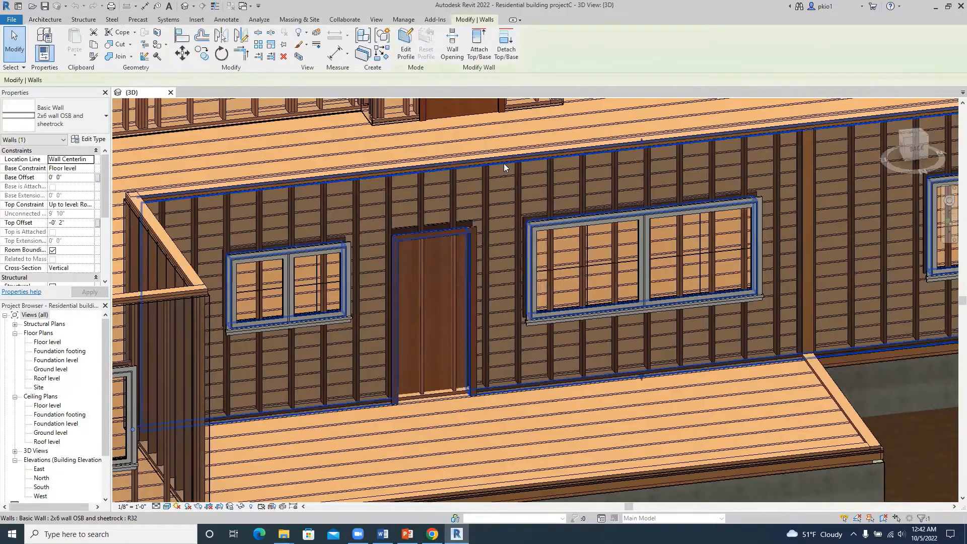
right_click(504, 163)
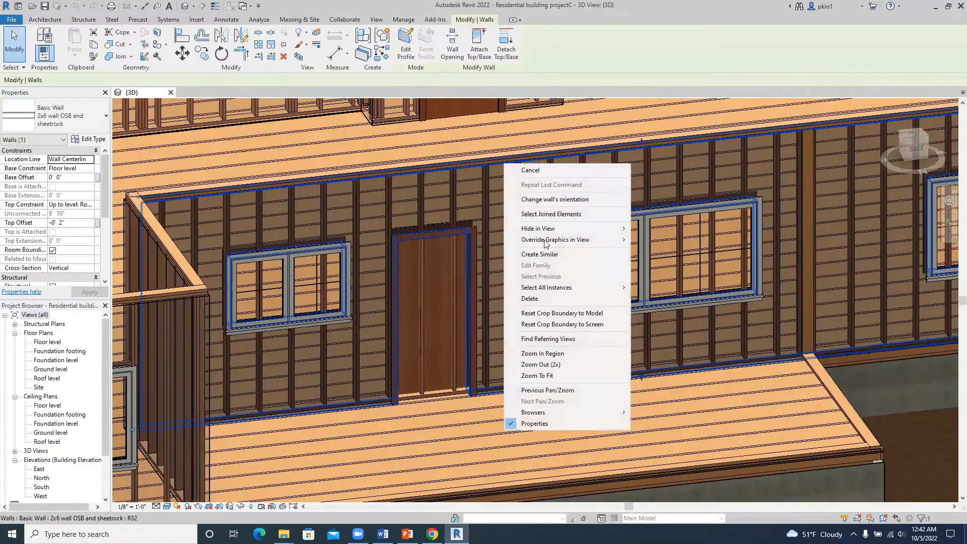
mouse_move(587, 240)
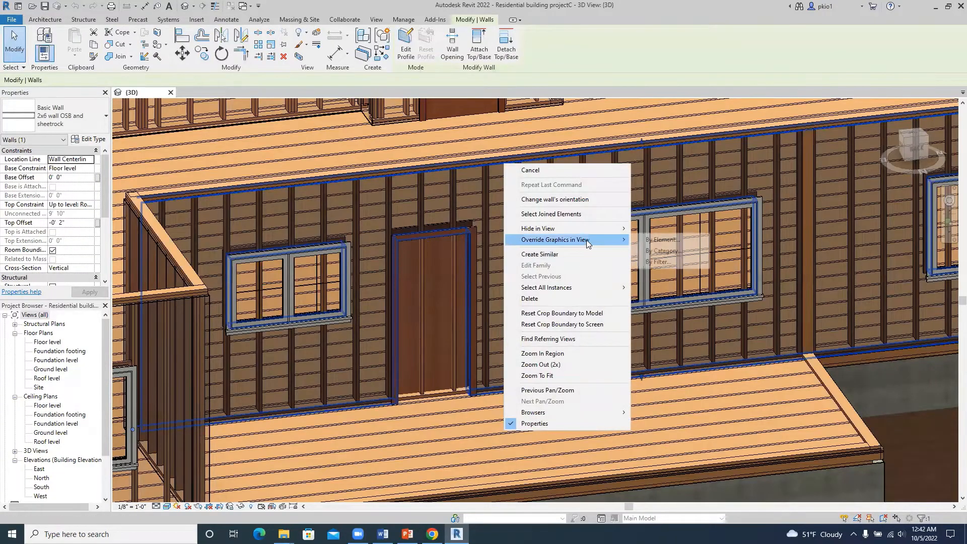
click(651, 240)
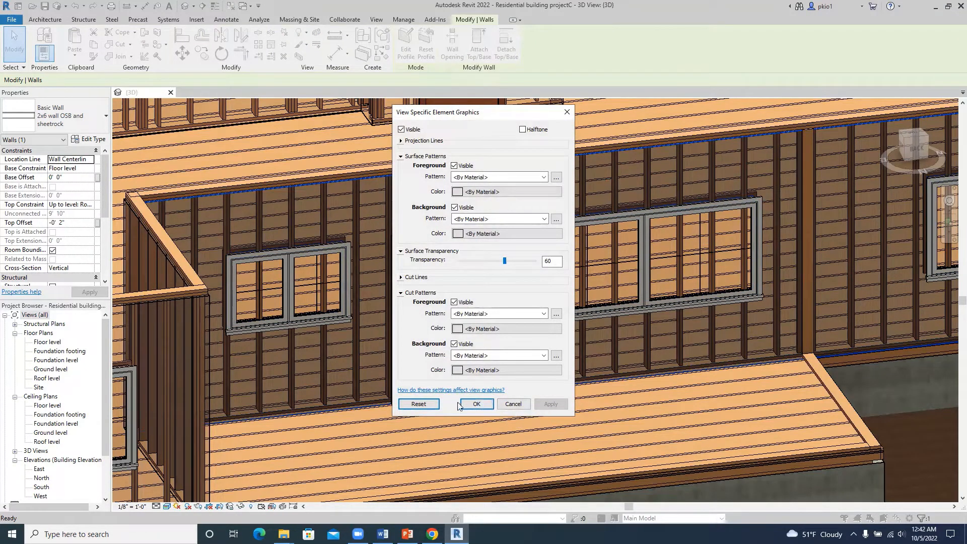
click(476, 404)
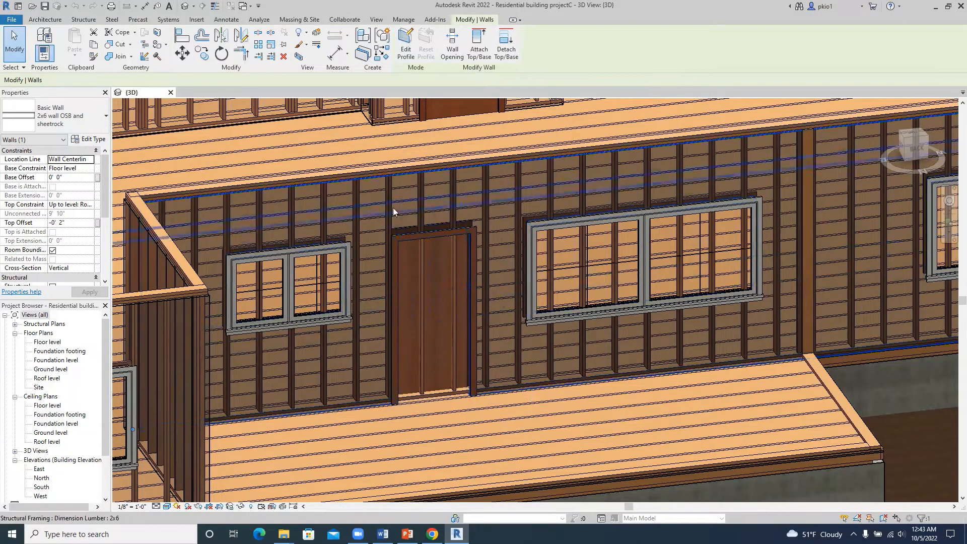
Step: In the North elevation, override the selected 2x6 wall's graphics by element with a surface transparency of 60
double_click(42, 478)
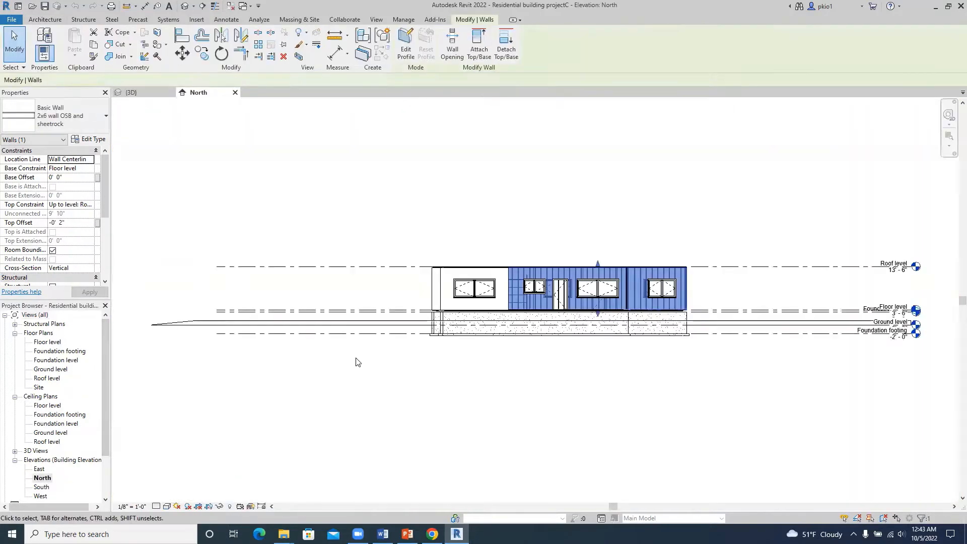
scroll(635, 297, up, 3)
scroll(567, 284, up, 3)
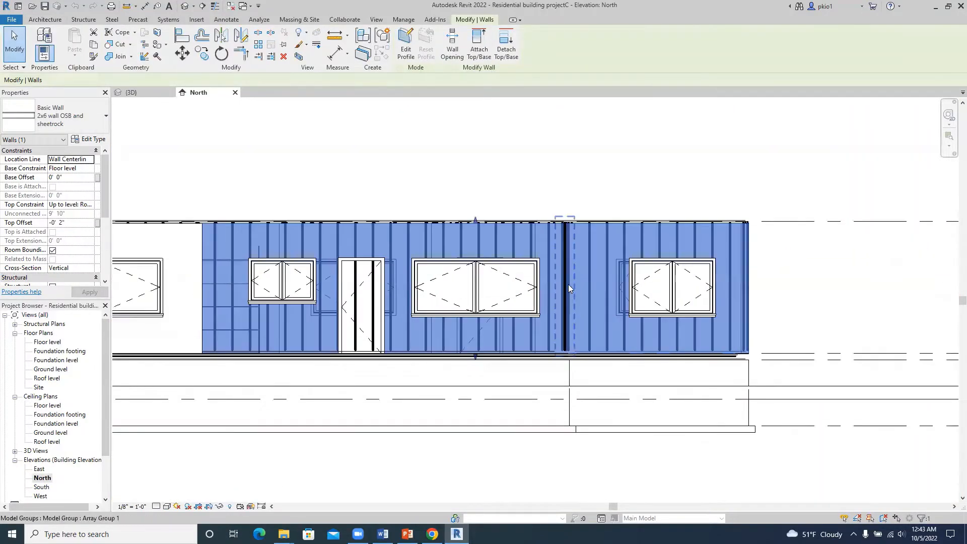
right_click(385, 151)
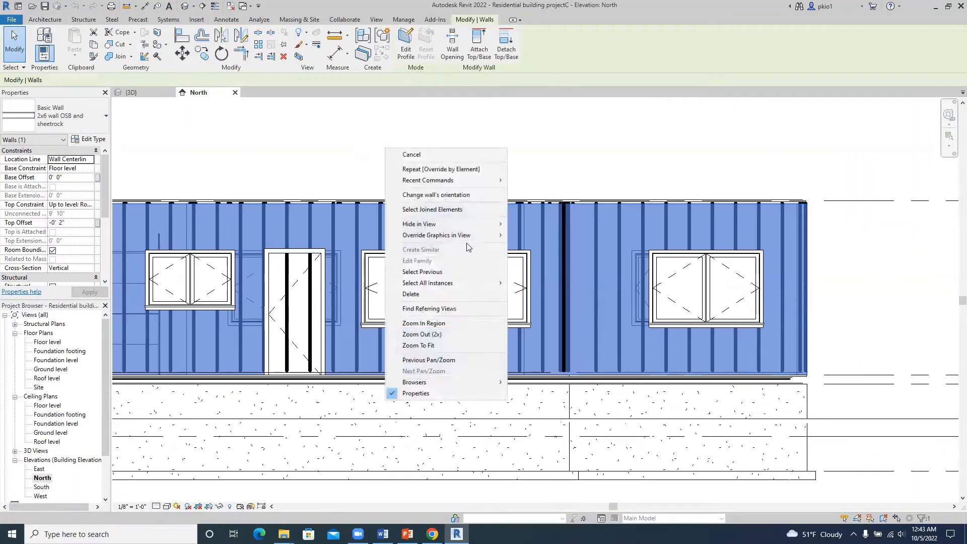
mouse_move(497, 236)
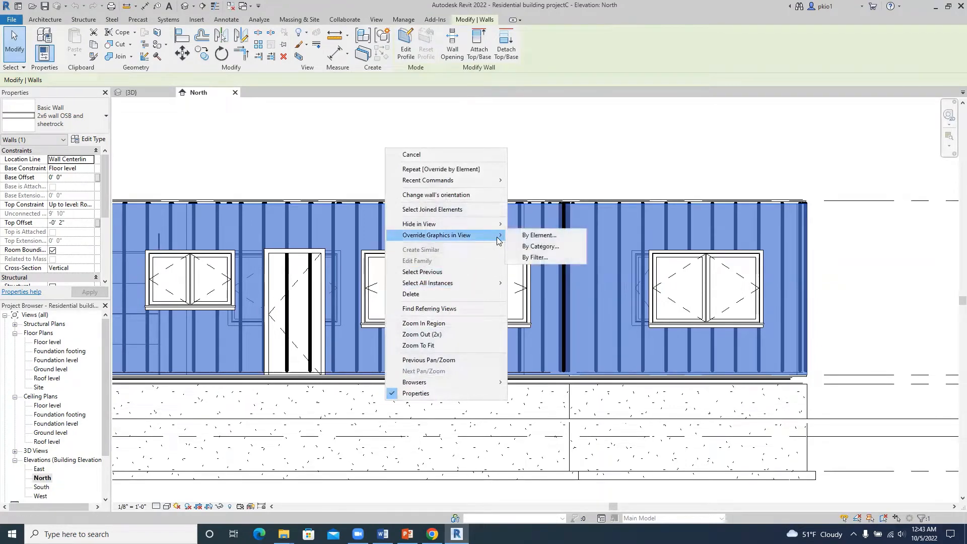
click(529, 236)
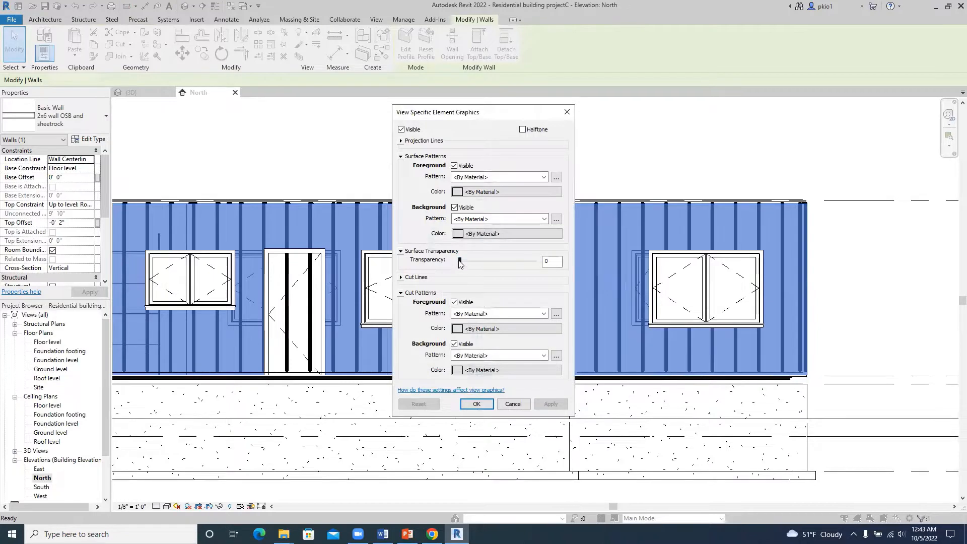
drag(459, 261, 488, 261)
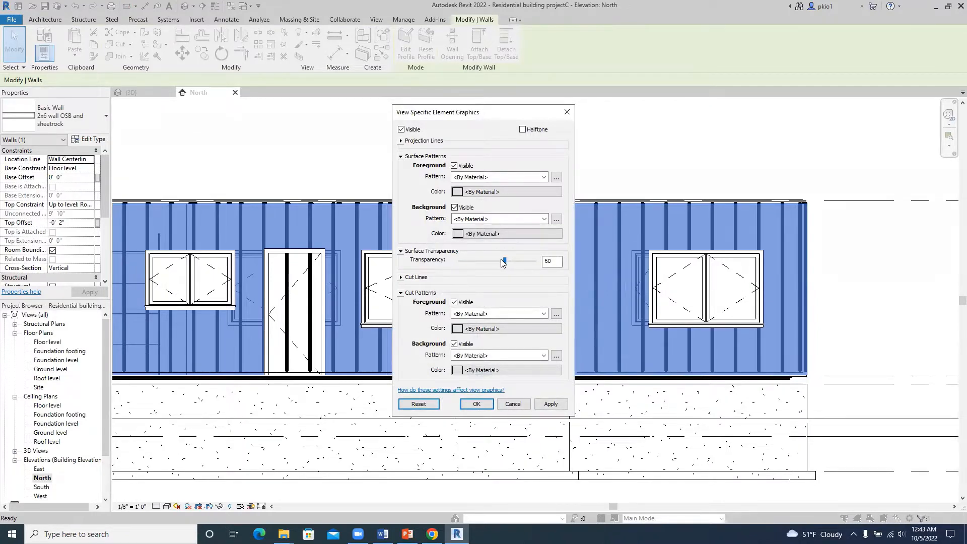
click(550, 404)
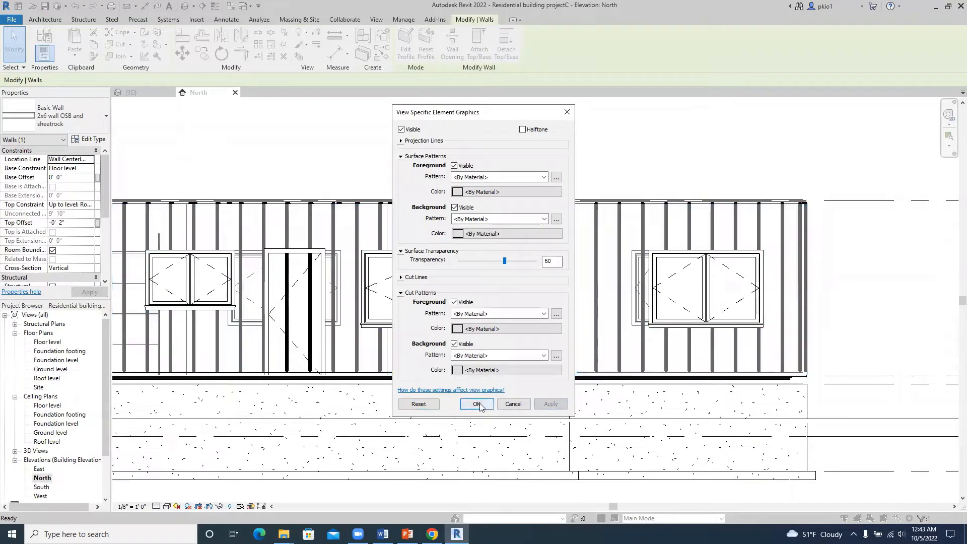
click(475, 404)
Step: Set the North elevation's detail level to Fine
scroll(653, 401, down, 2)
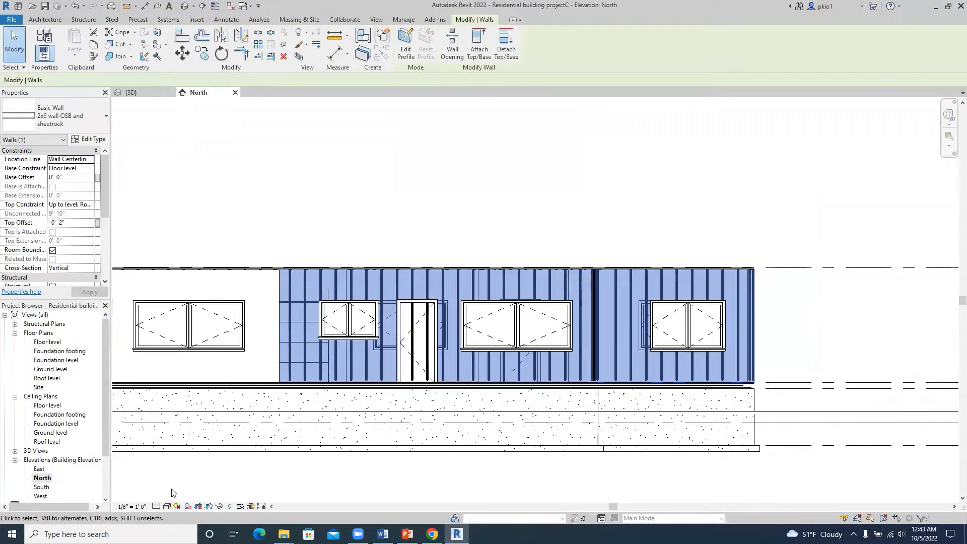
click(166, 505)
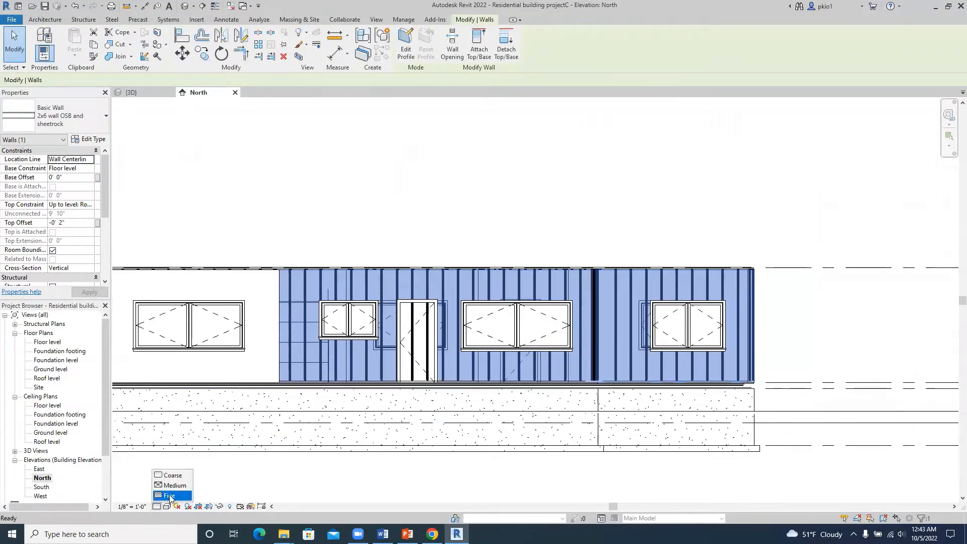
click(169, 496)
Step: Override the graphics of the Single-Flush door and the large casement window beside it with a surface transparency of 61
scroll(534, 334, up, 1)
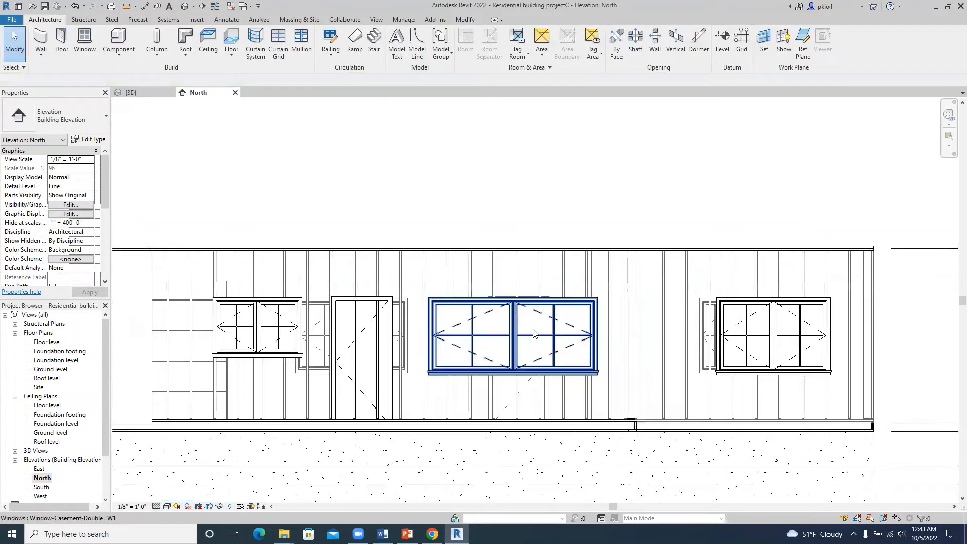
scroll(535, 334, up, 1)
scroll(632, 324, down, 1)
scroll(429, 331, up, 2)
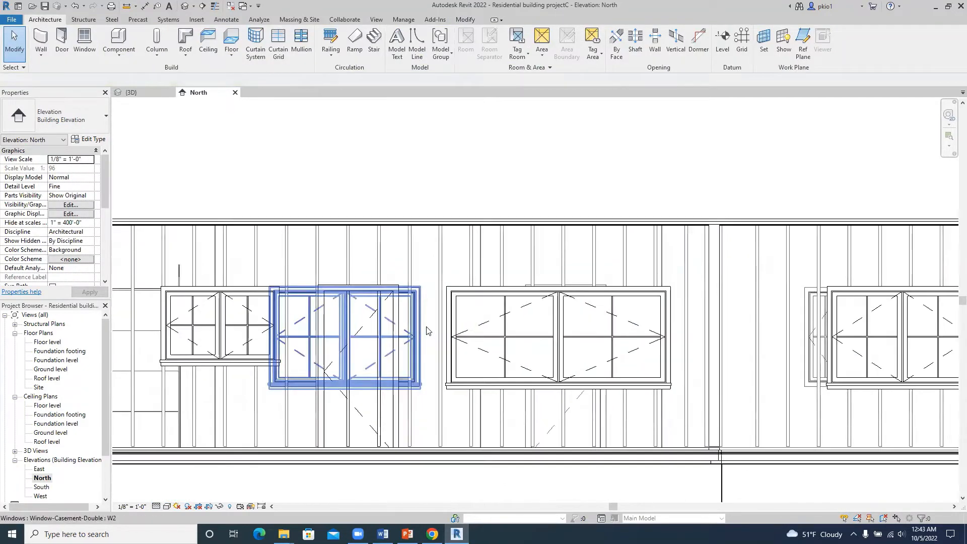
scroll(427, 331, up, 1)
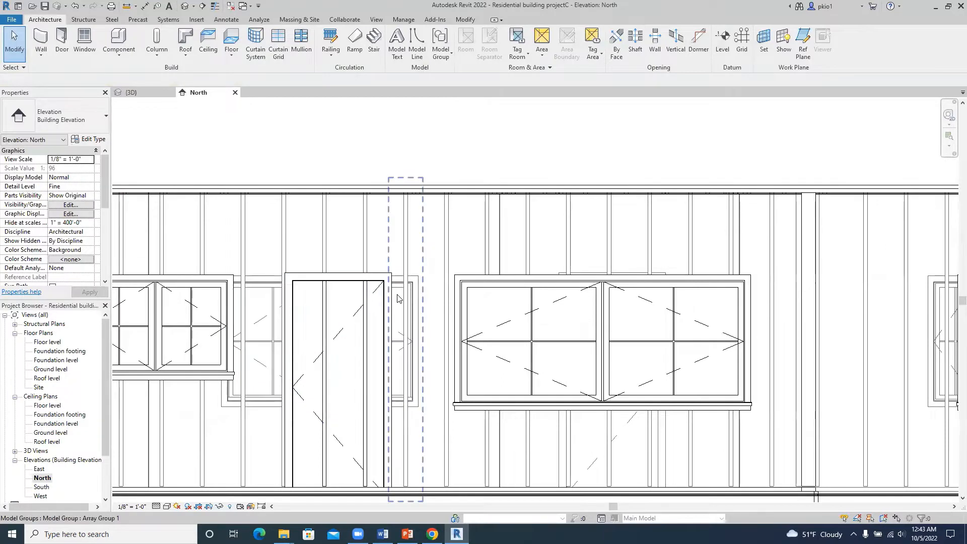
click(387, 281)
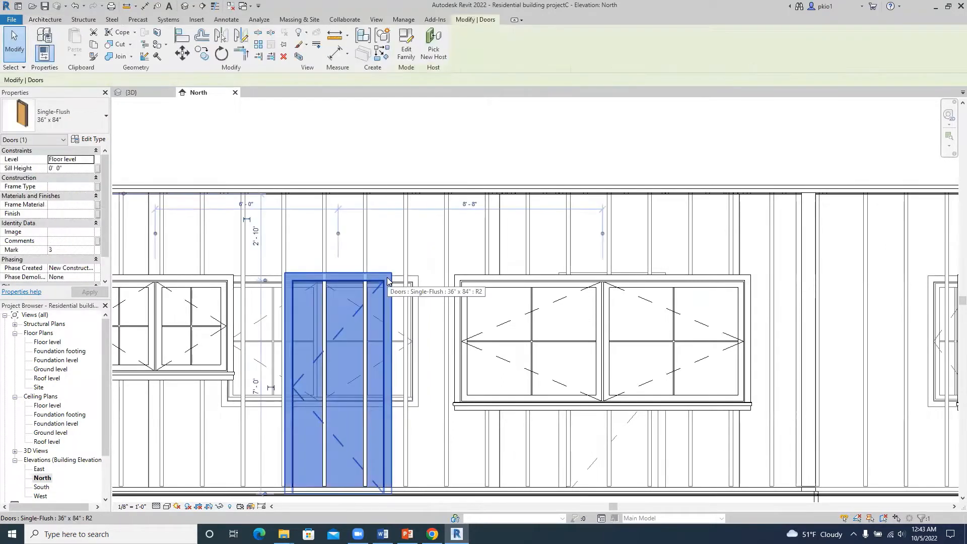
ctrl+click(472, 280)
right_click(471, 277)
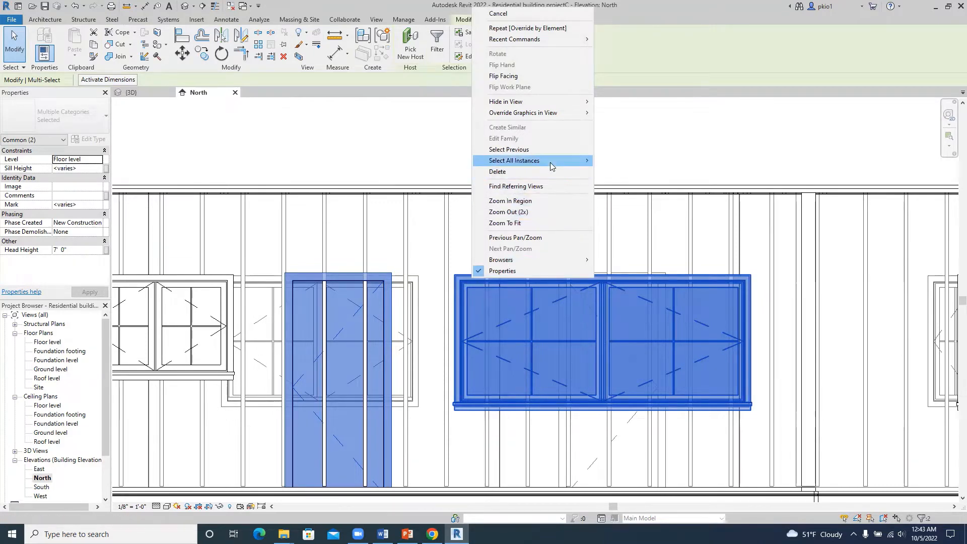
mouse_move(564, 112)
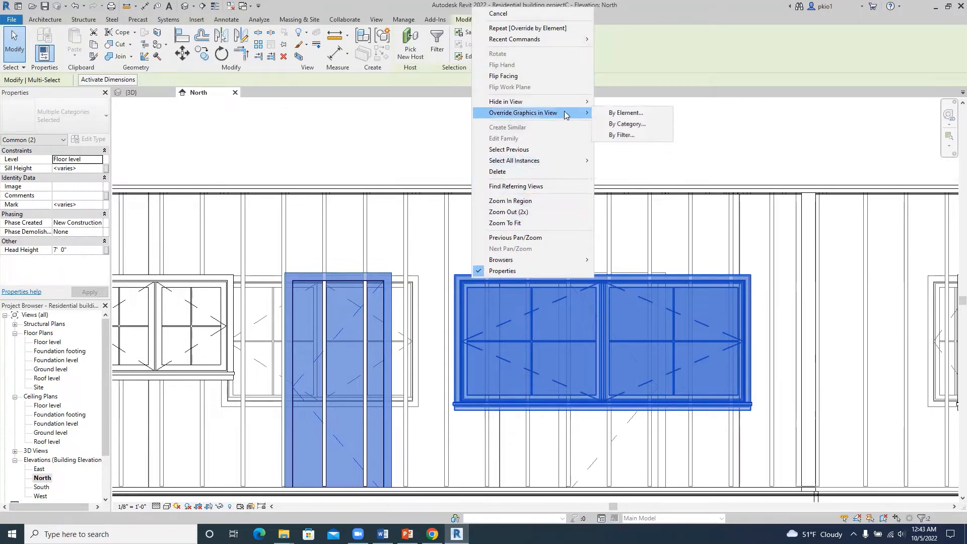
click(625, 115)
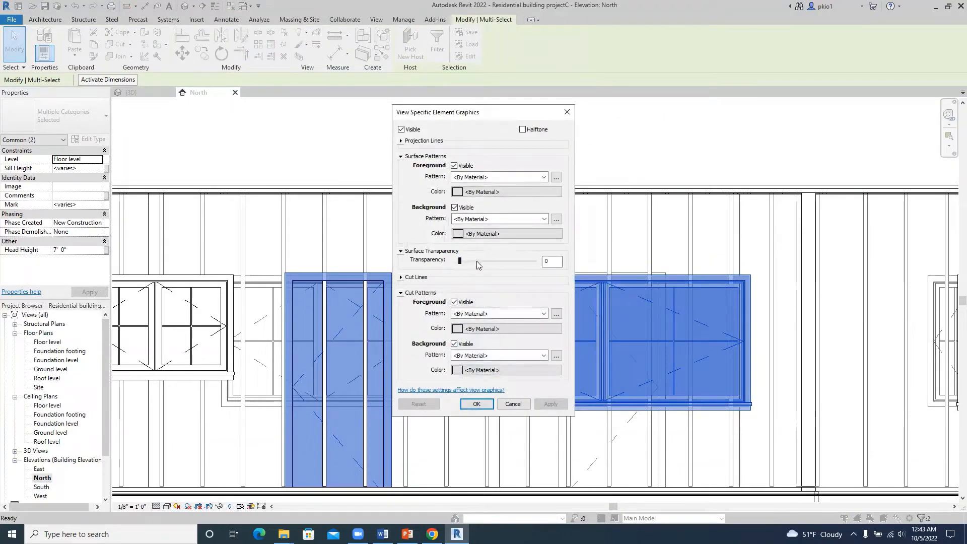
drag(477, 261, 504, 260)
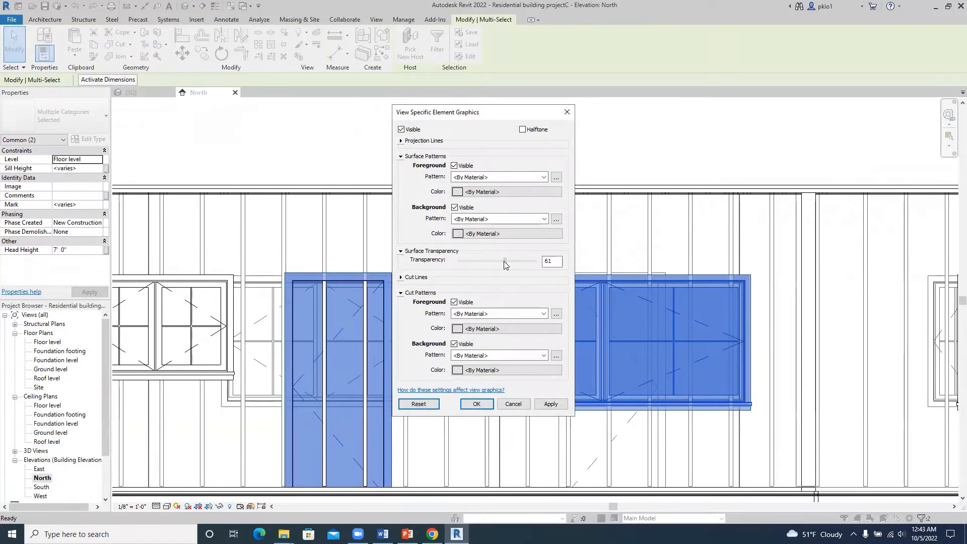
click(549, 404)
click(488, 405)
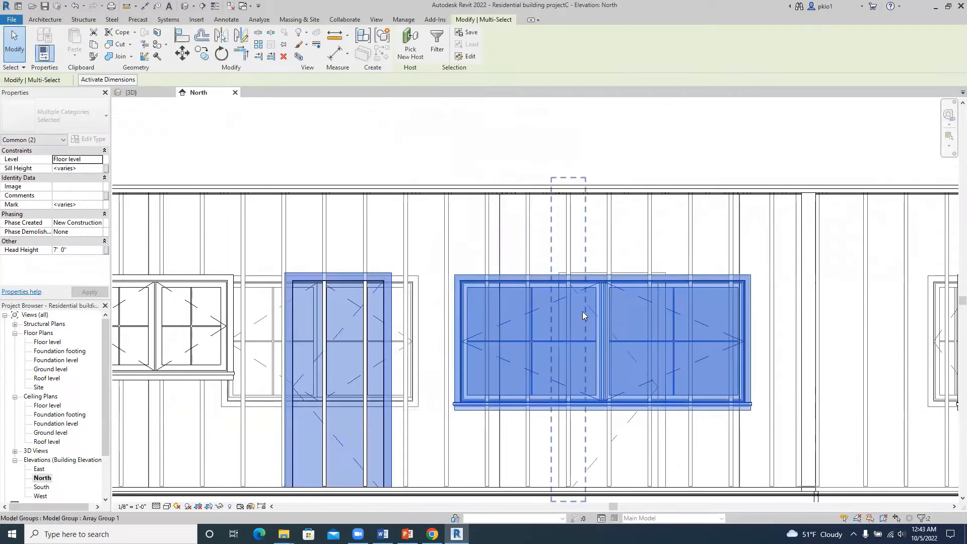
click(426, 144)
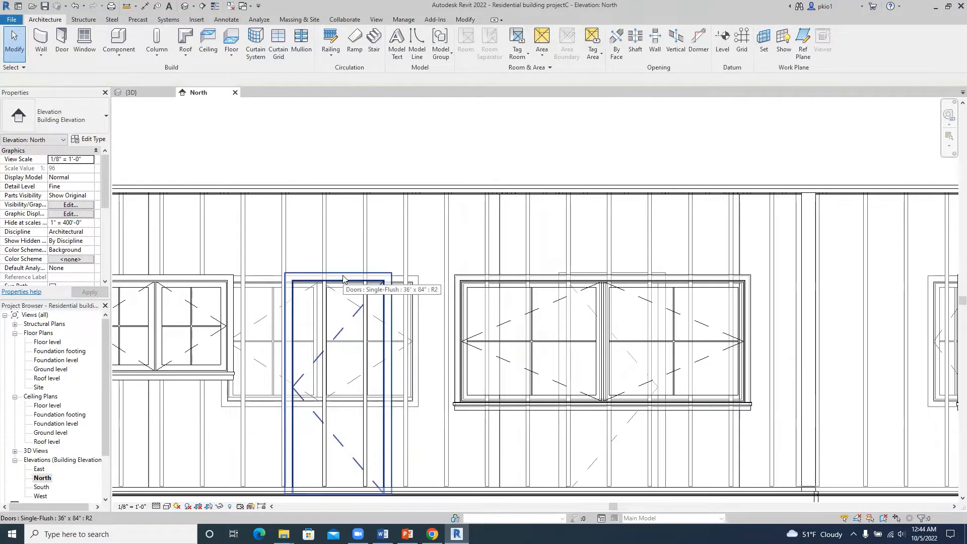
Step: Ungroup two arrayed wall studs: the left one crossing the door opening and the one at the door's left jamb
click(325, 252)
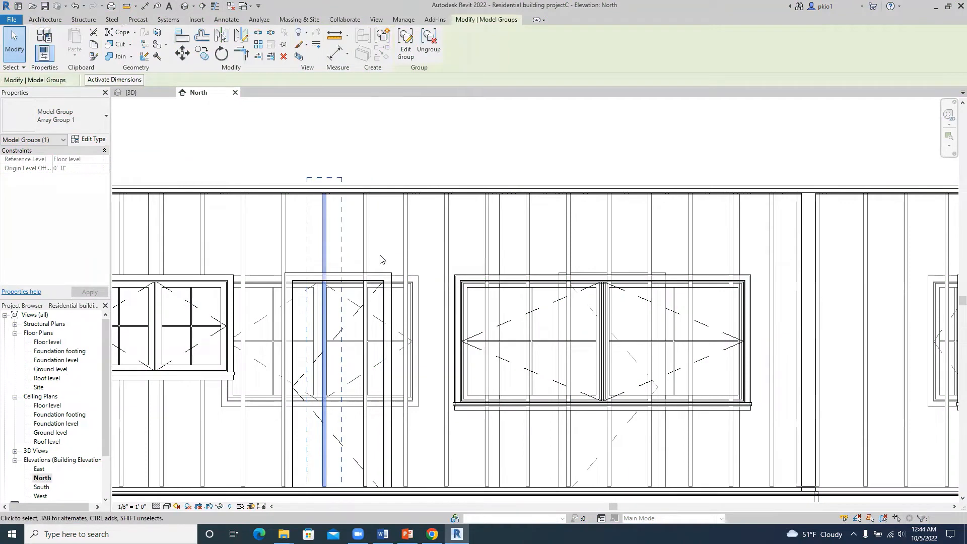
click(427, 42)
click(284, 257)
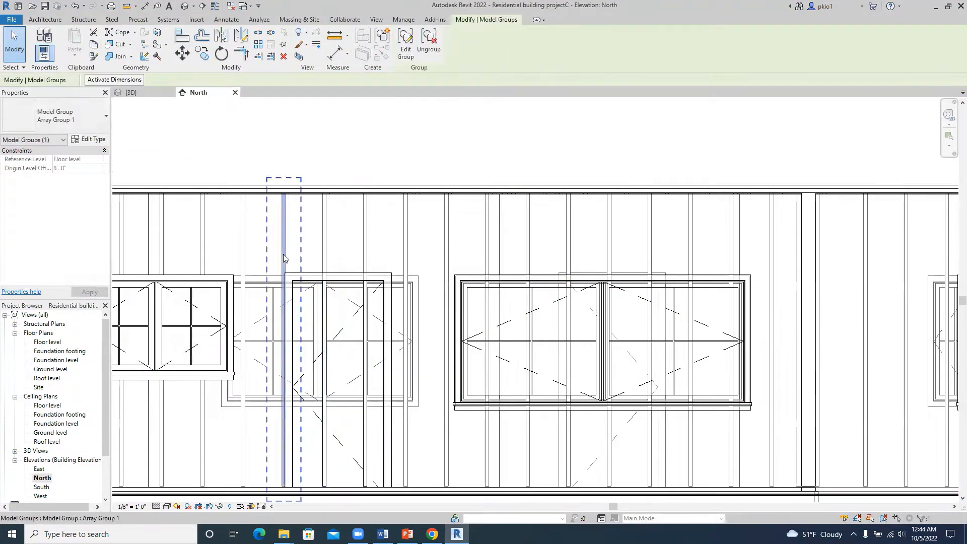
click(428, 51)
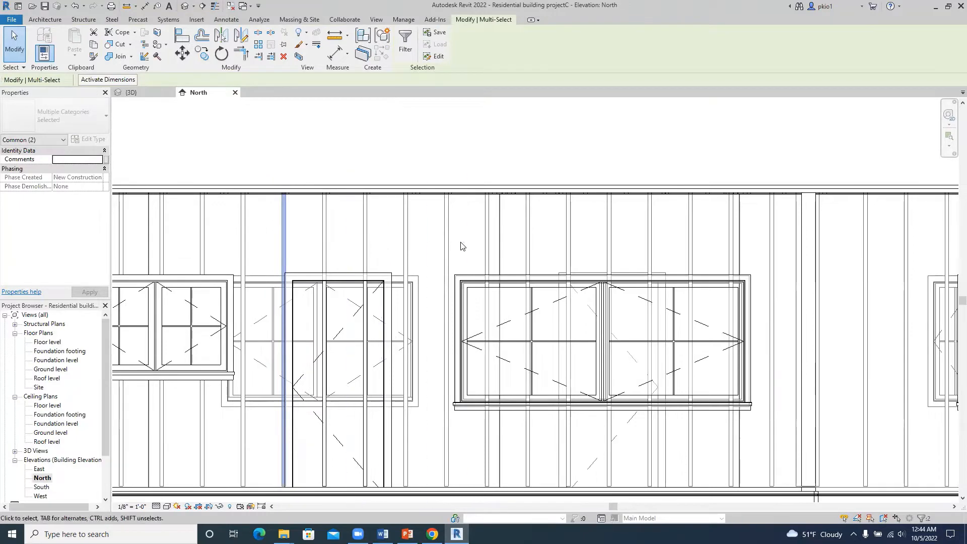
click(452, 239)
click(385, 242)
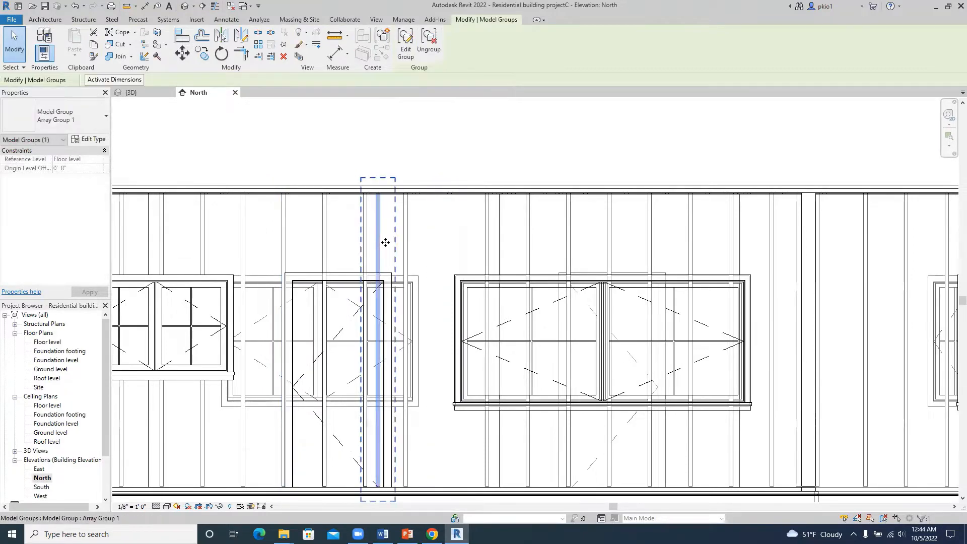
click(421, 237)
Step: Ungroup the two arrayed wall studs standing between the door and the large casement window
click(405, 235)
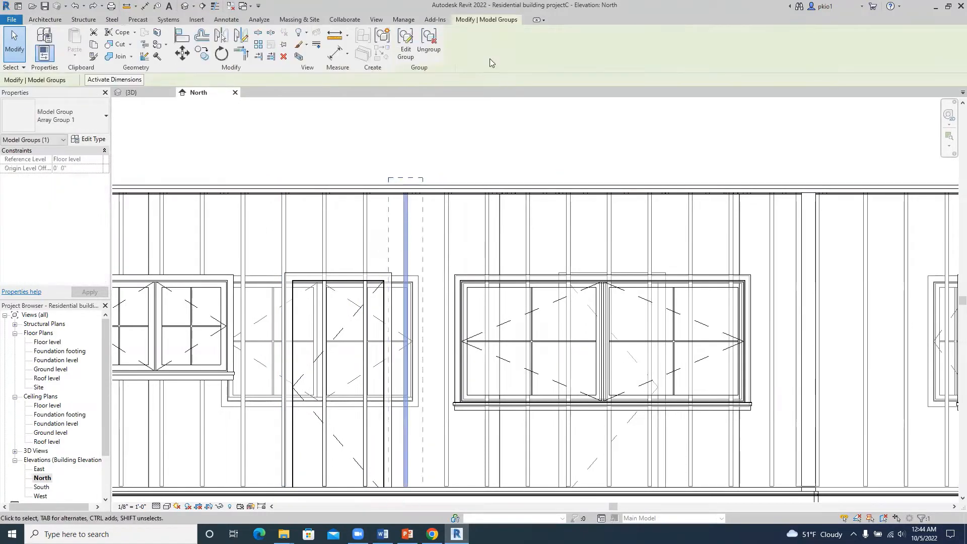
click(430, 48)
click(448, 245)
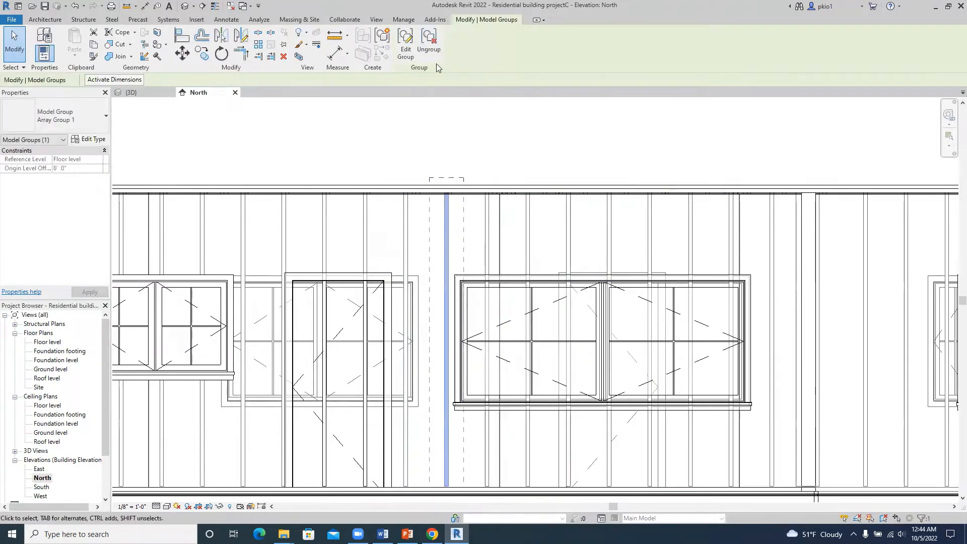
click(429, 46)
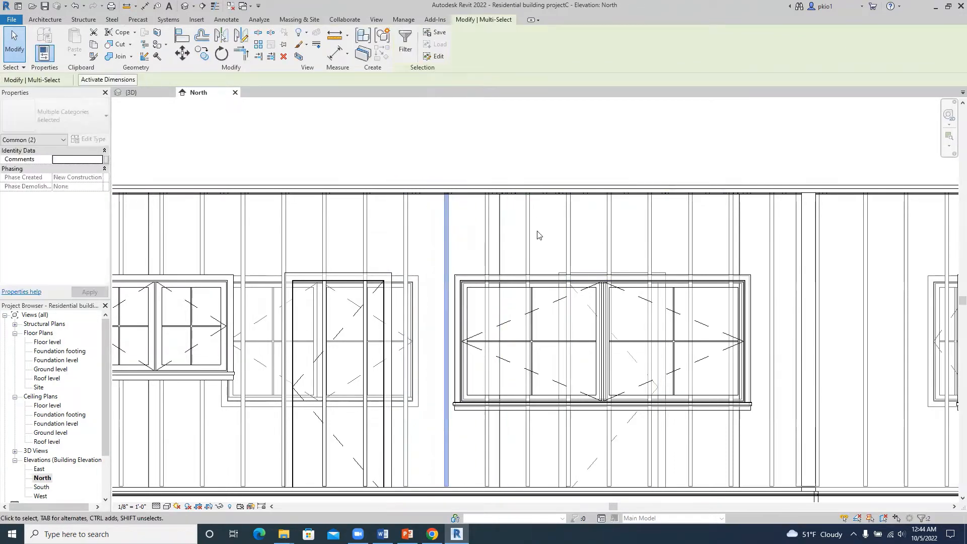
Step: Ungroup each of the seven arrayed wall studs crossing the large casement window, from its left edge to its right edge, and clear the selection
click(486, 243)
click(429, 47)
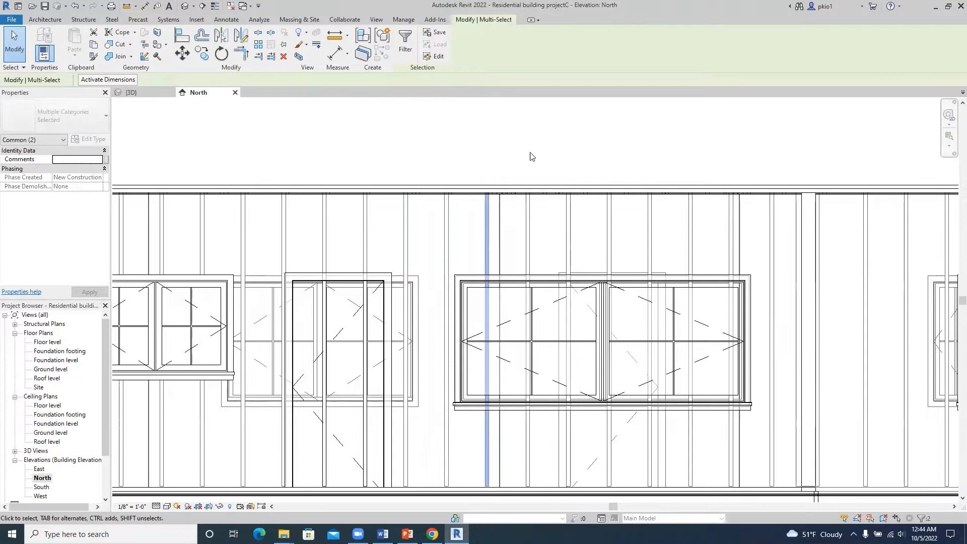
click(528, 239)
click(429, 47)
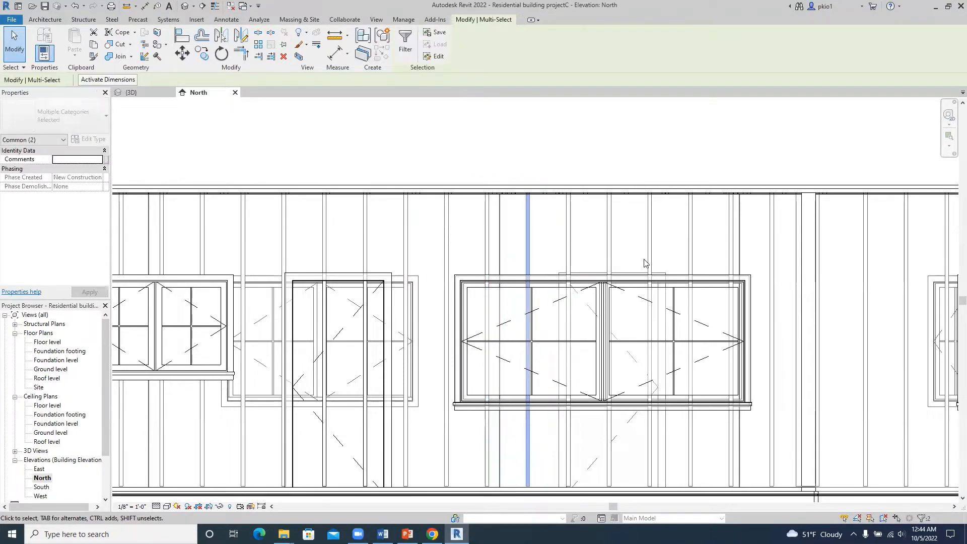
click(568, 245)
click(429, 47)
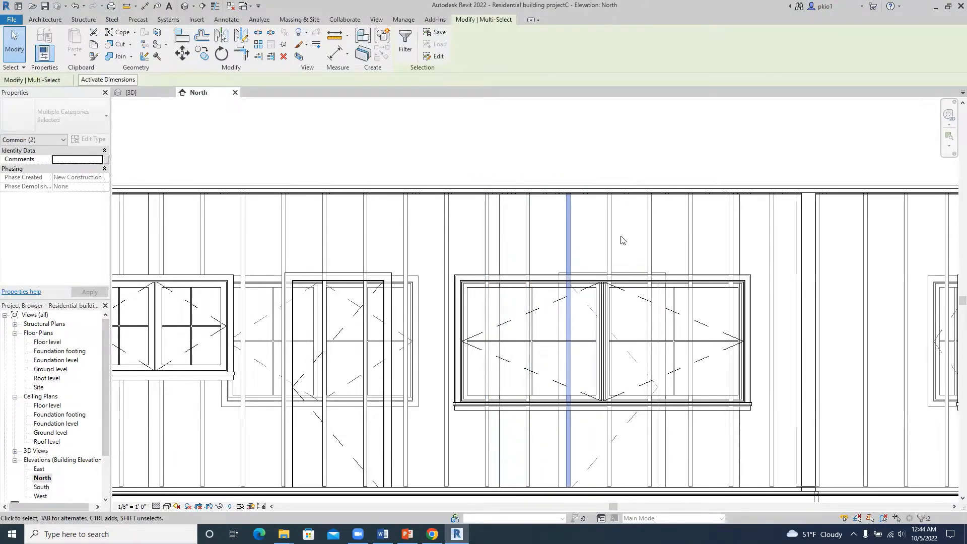
click(609, 242)
click(429, 47)
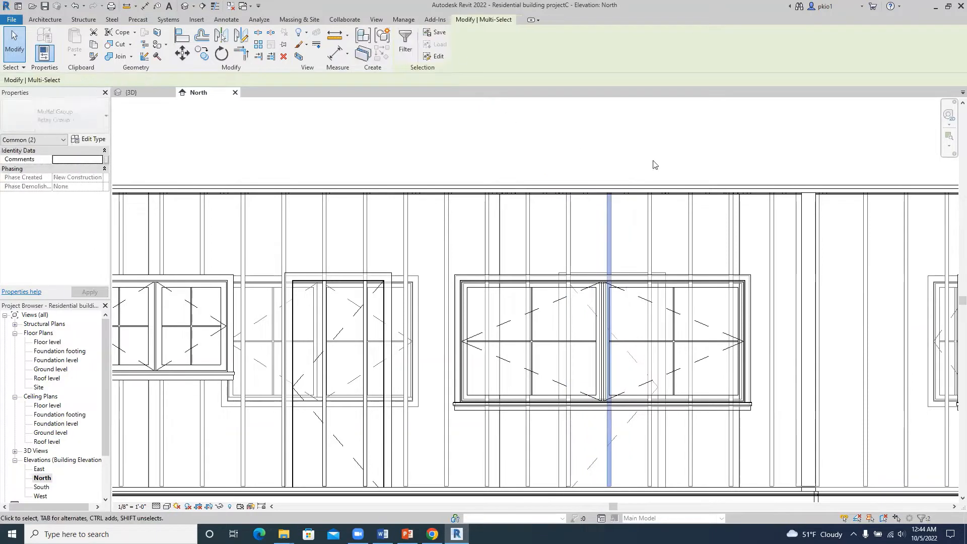
click(649, 241)
click(429, 47)
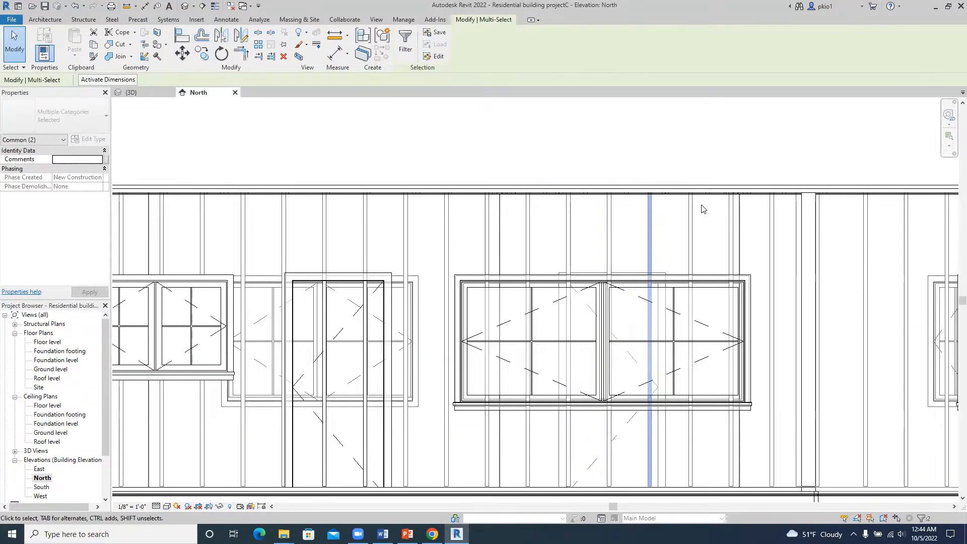
click(688, 233)
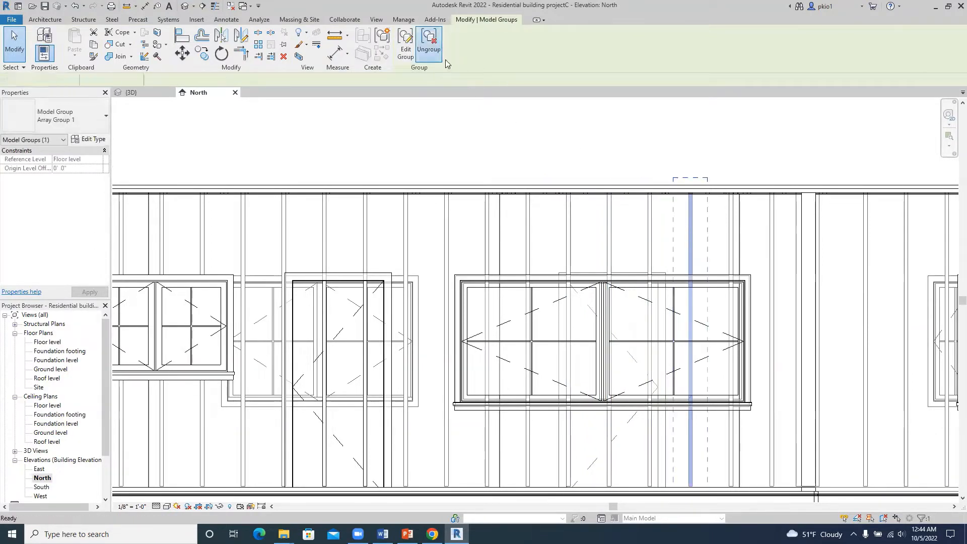
click(429, 47)
click(718, 237)
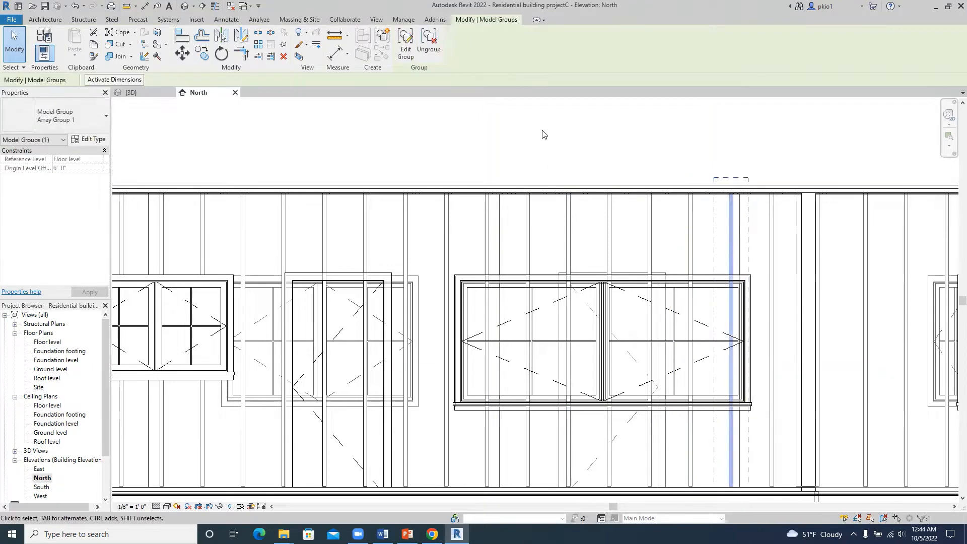
click(428, 47)
scroll(643, 258, down, 2)
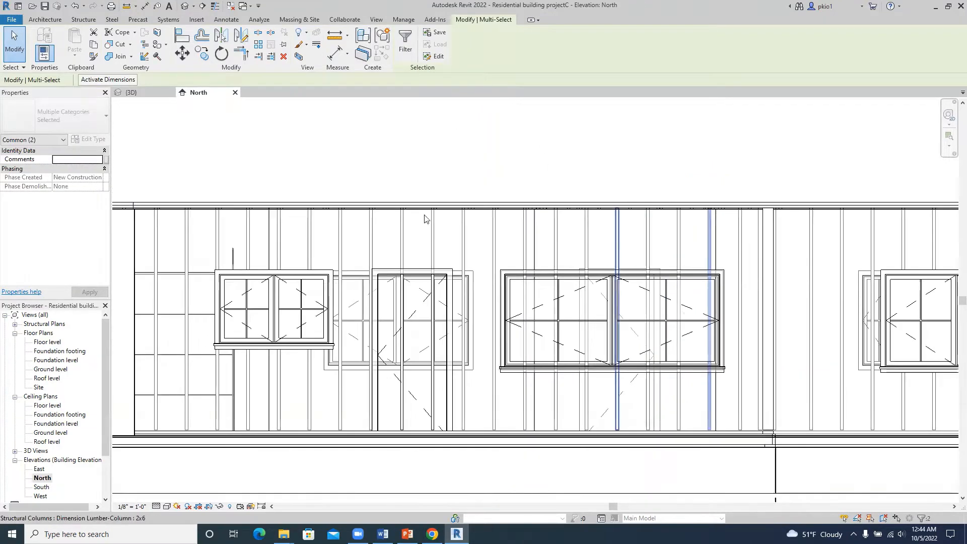
click(408, 155)
Step: Copy the 2x6 stud at the door's left jamb twice toward the opening, placing the second copy 1 1/2" from the first
scroll(379, 259, up, 6)
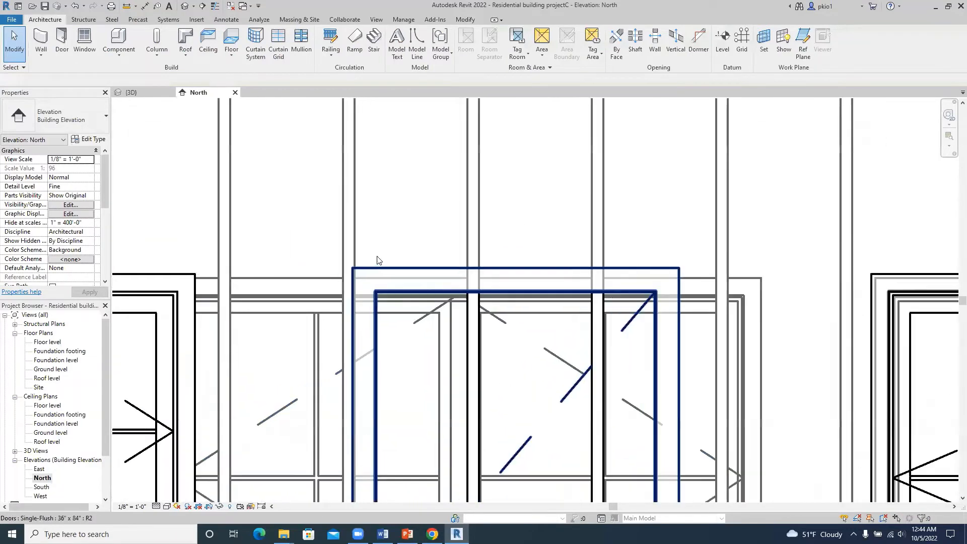
scroll(379, 260, up, 1)
click(348, 245)
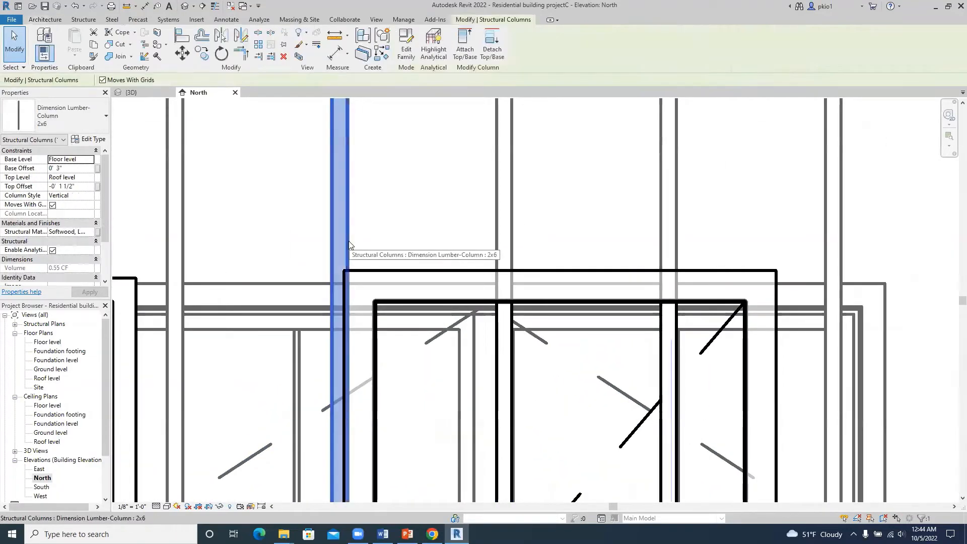
click(202, 55)
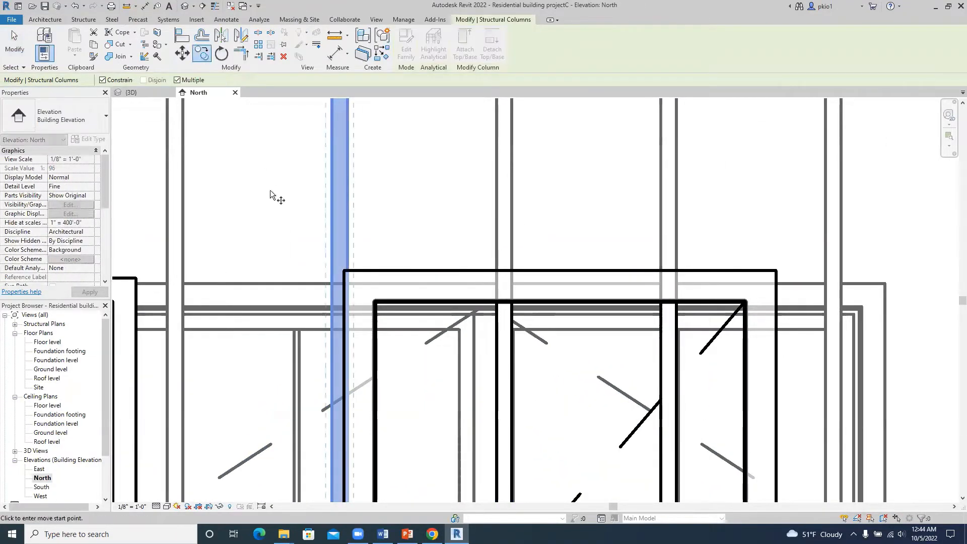
scroll(354, 264, up, 1)
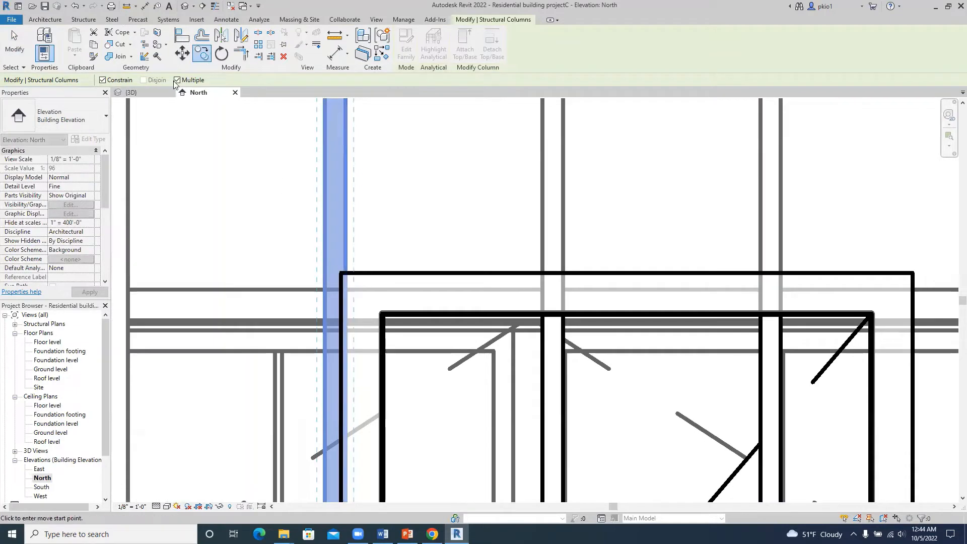
click(102, 80)
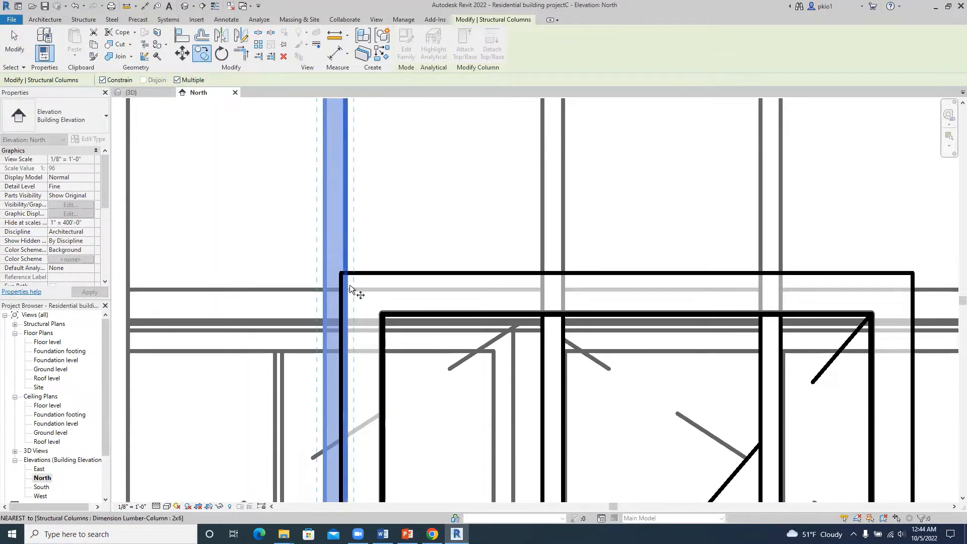
click(323, 272)
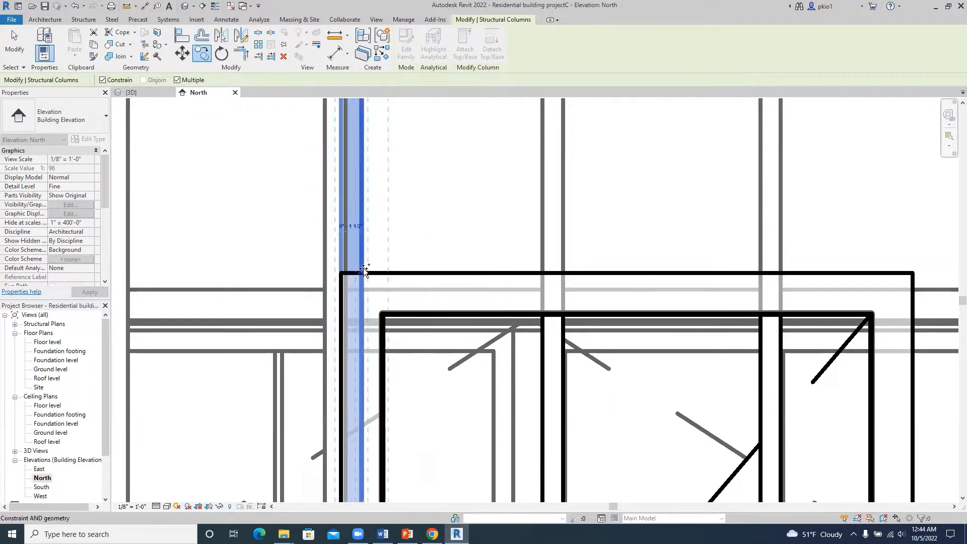
click(387, 273)
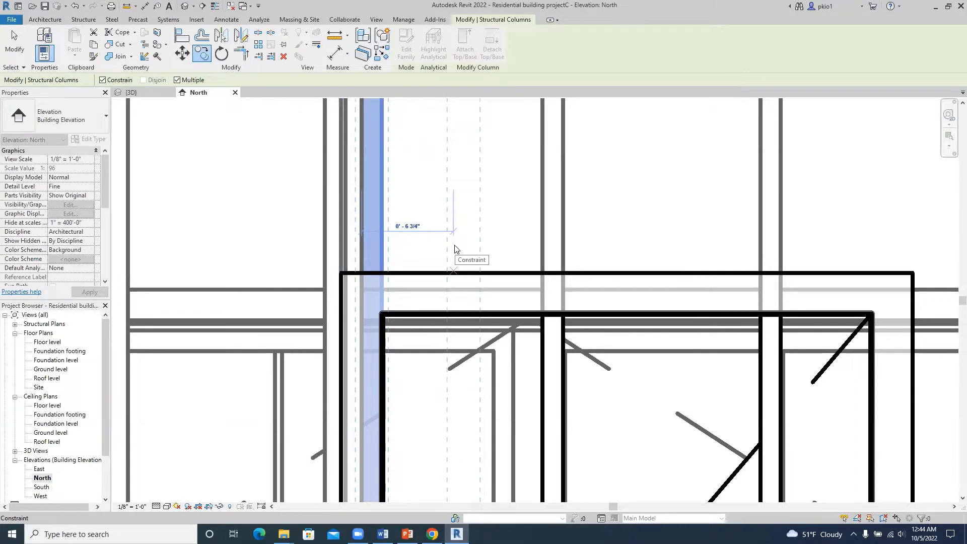
key(Escape)
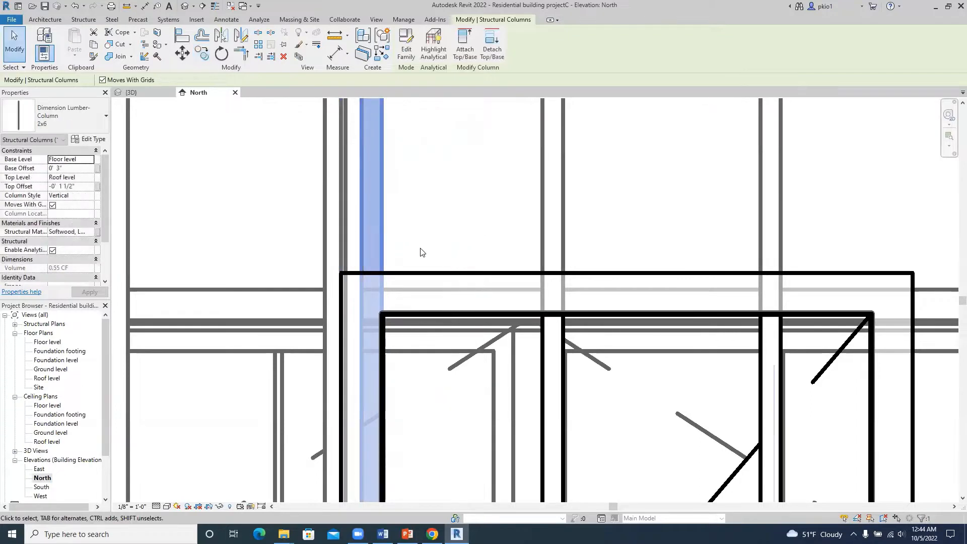
Step: Nudge the two copied 2x6 studs together sideways until they sit flush against the original stud at the door's left jamb
ctrl+click(352, 249)
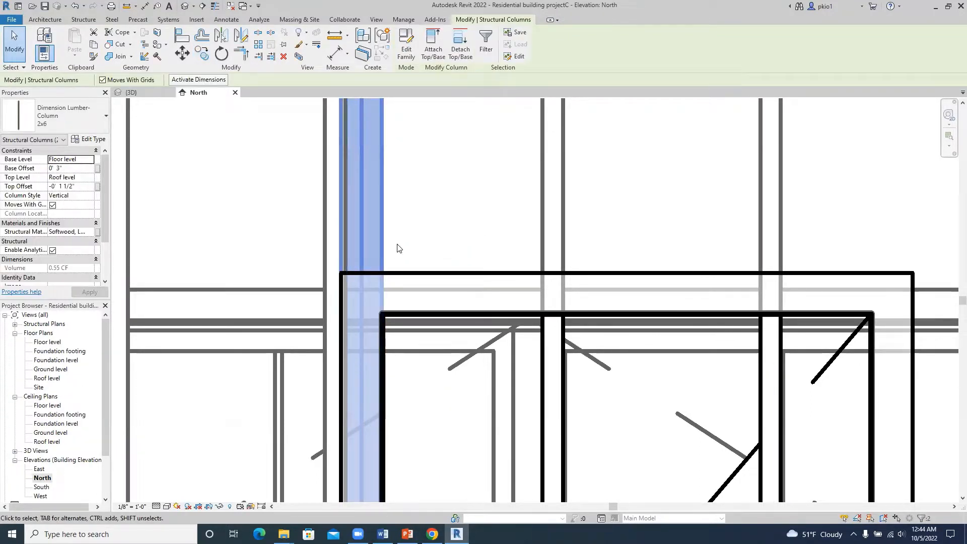
key(Right)
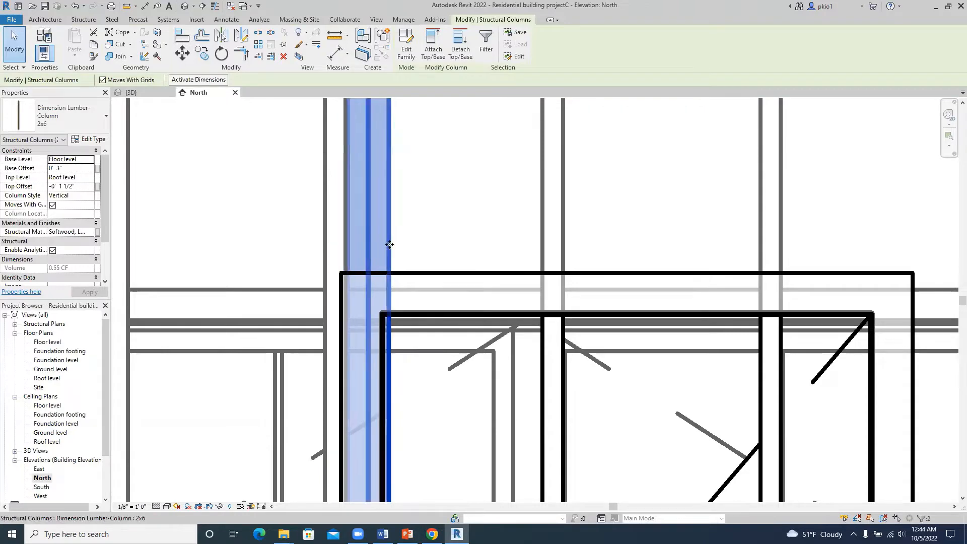
click(418, 240)
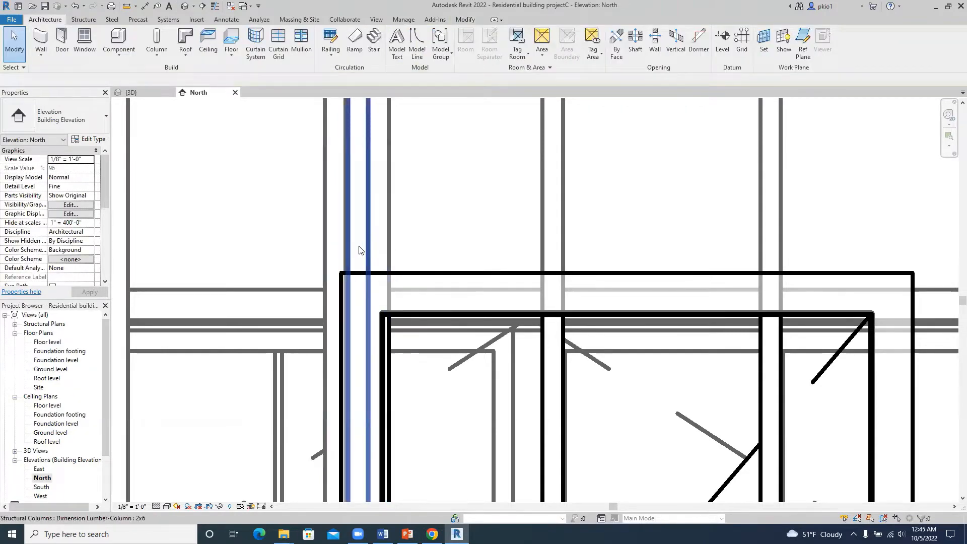
click(364, 244)
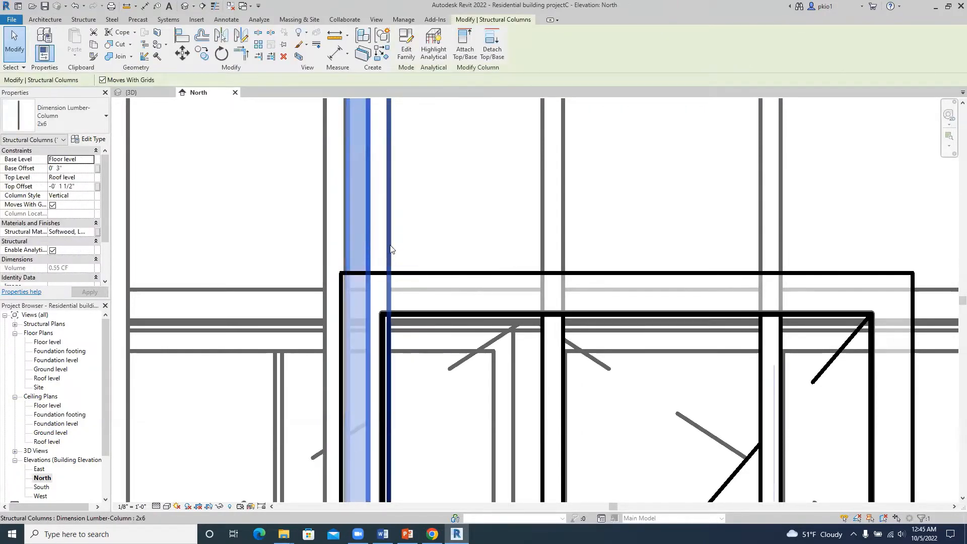
ctrl+click(387, 246)
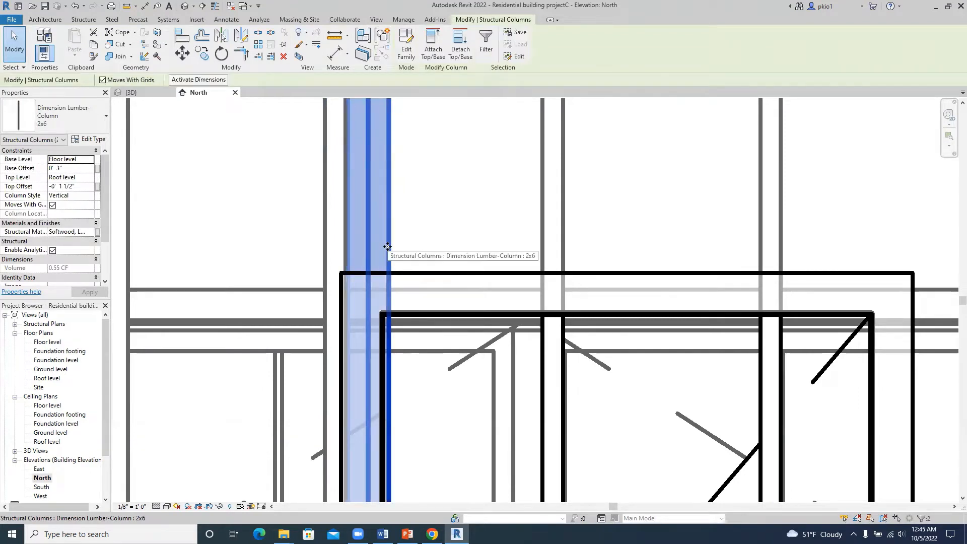
click(403, 242)
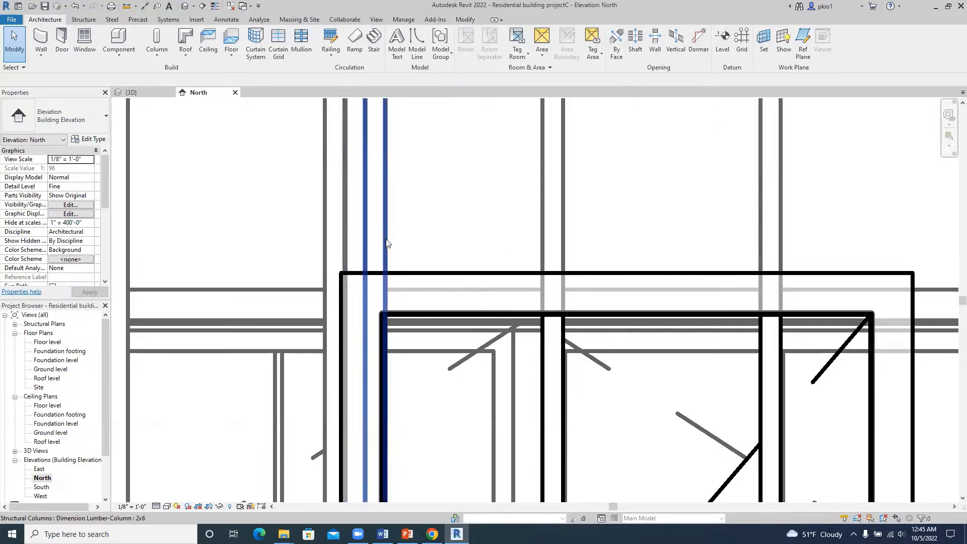
Step: Create a beam similar to the 2x6 Dimension Lumber framing along the wall's base, choosing to pick a plane as its work plane
scroll(332, 288, down, 2)
scroll(332, 289, down, 2)
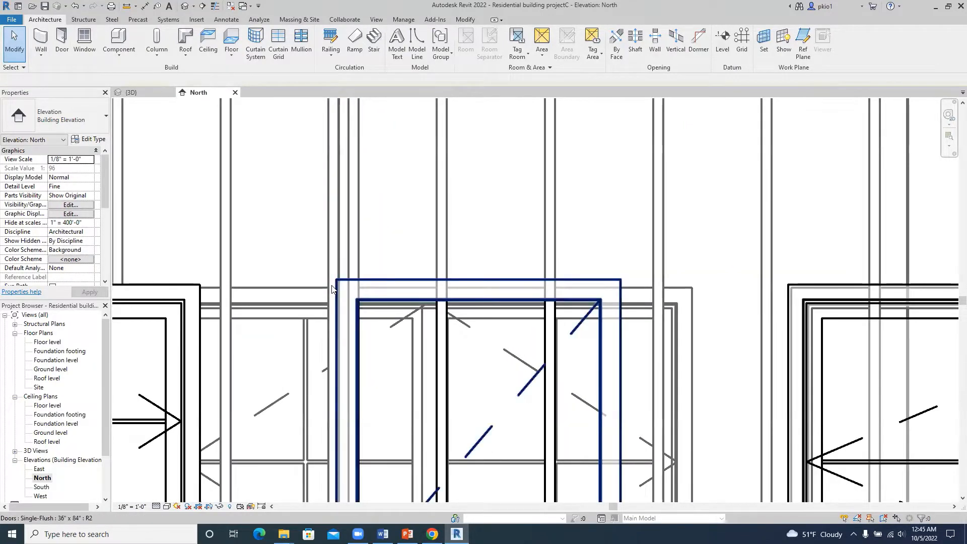
scroll(369, 237, down, 3)
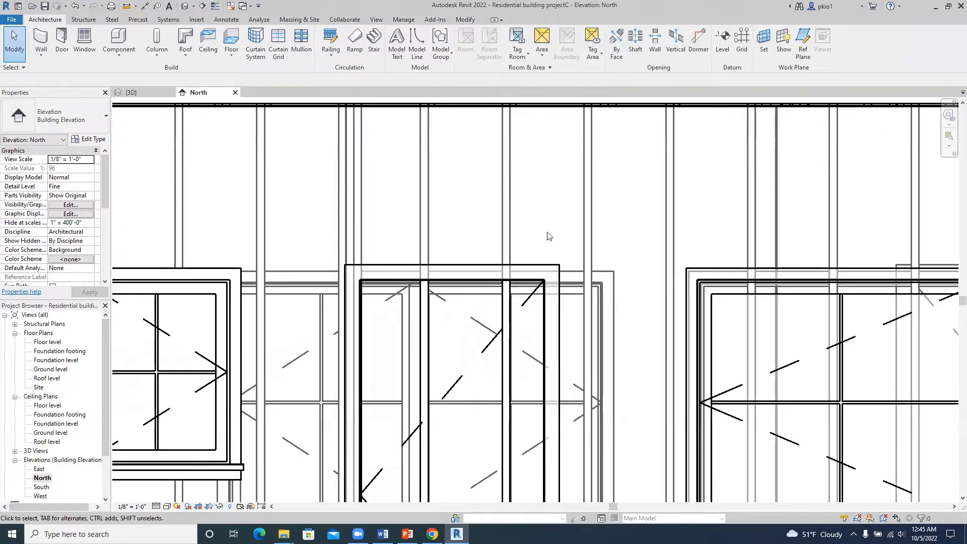
scroll(427, 184, down, 3)
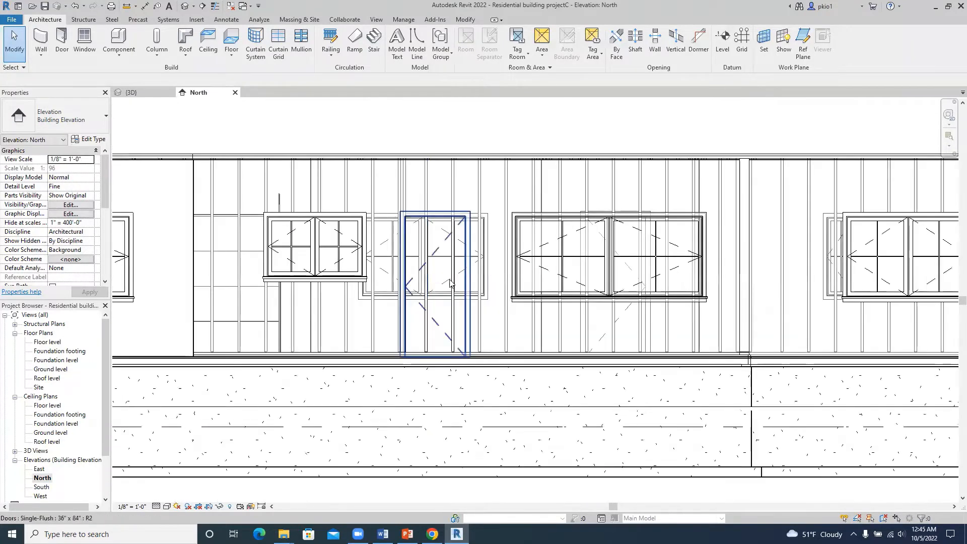
right_click(435, 368)
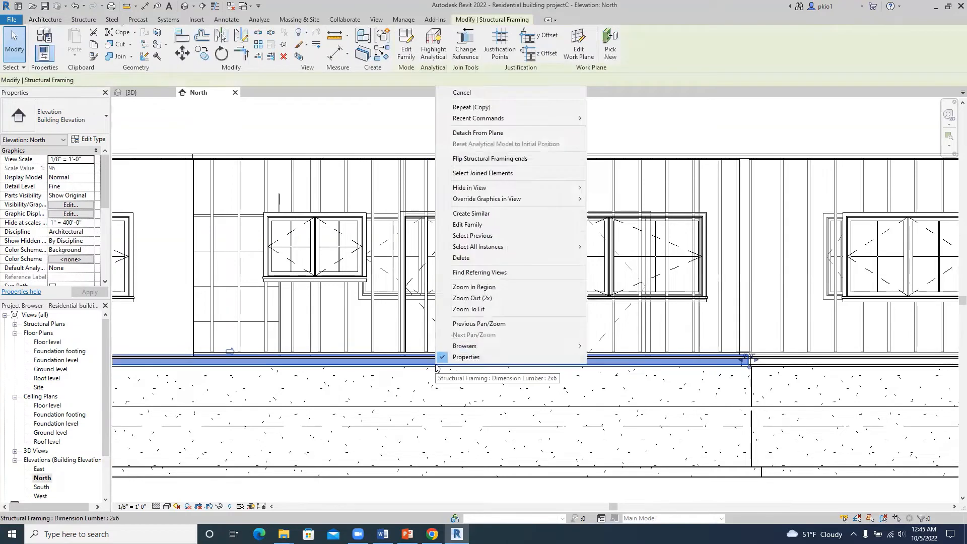
click(486, 213)
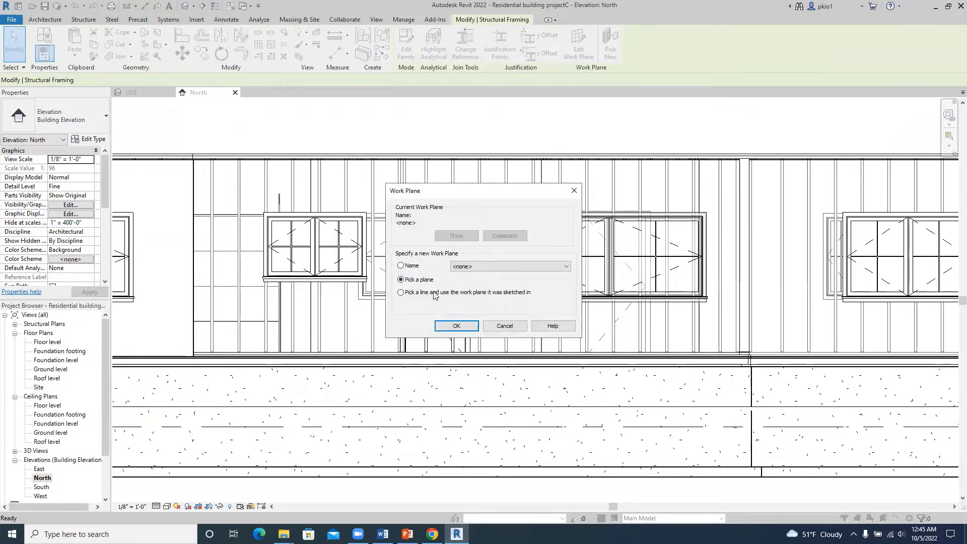
click(456, 326)
Step: Pick the jamb stud's face as work plane and draw a horizontal 2x6 beam above the door, spanning beyond both jambs
scroll(409, 199, up, 4)
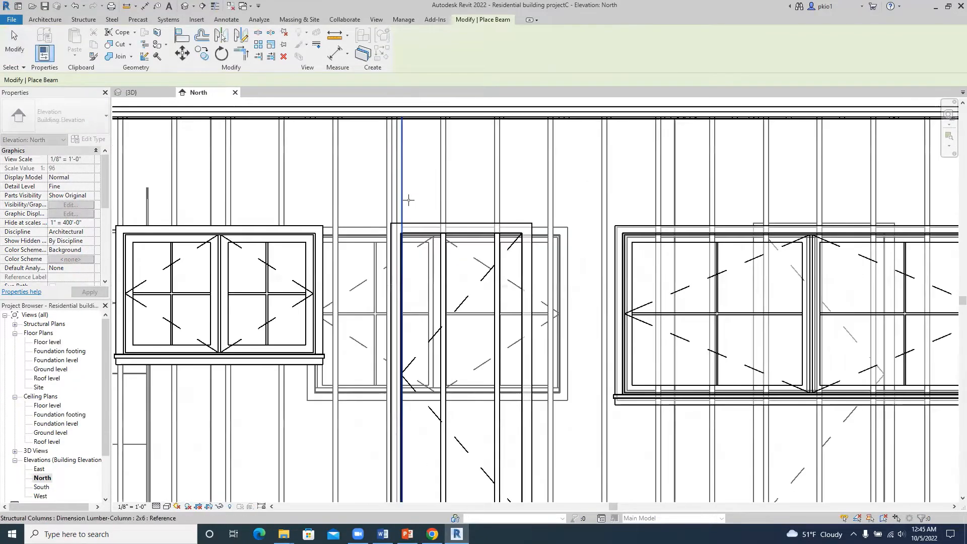
scroll(409, 200, up, 2)
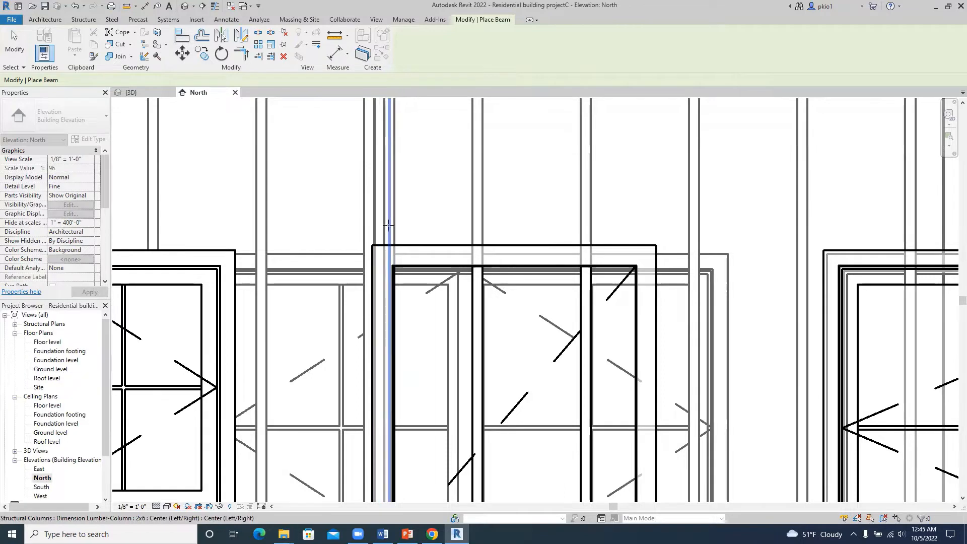
scroll(391, 224, up, 2)
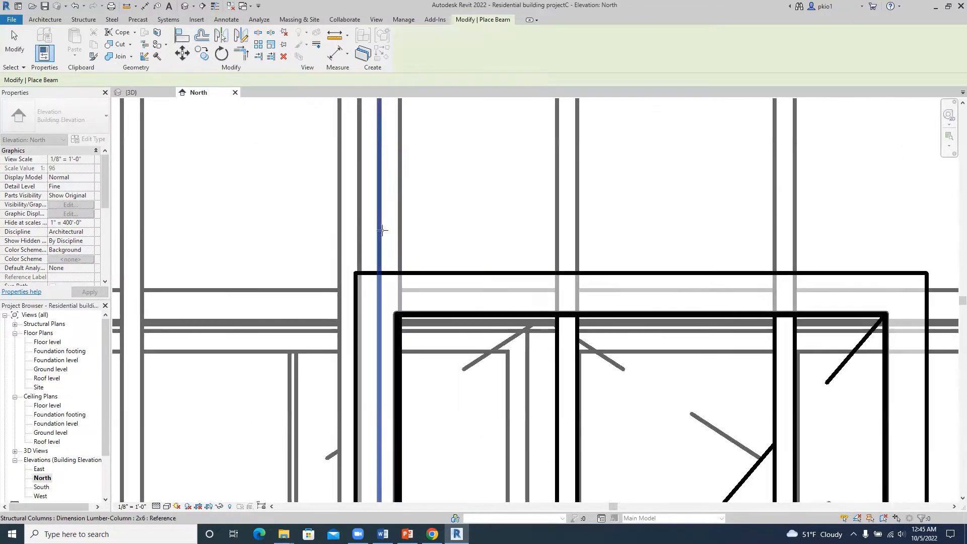
click(398, 253)
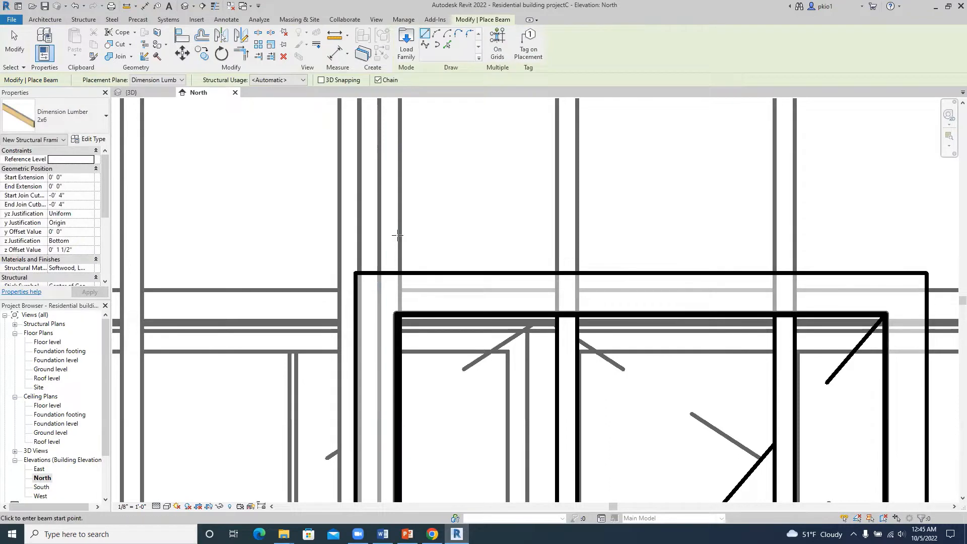
click(389, 235)
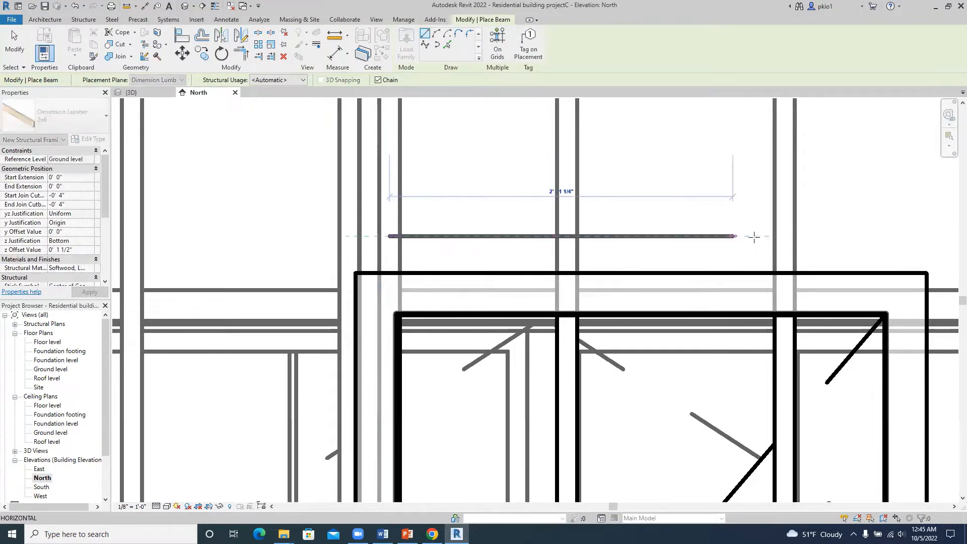
click(932, 230)
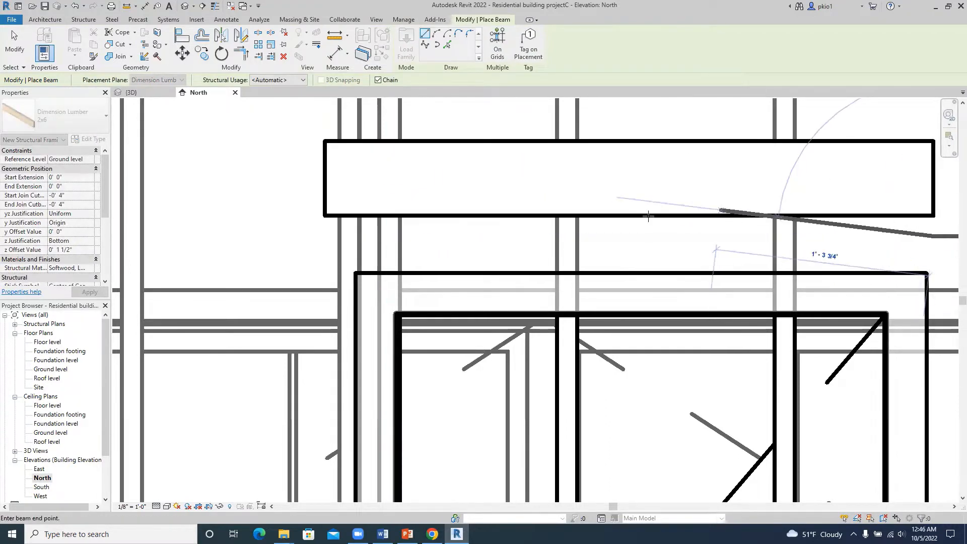
scroll(532, 220, down, 2)
key(Escape)
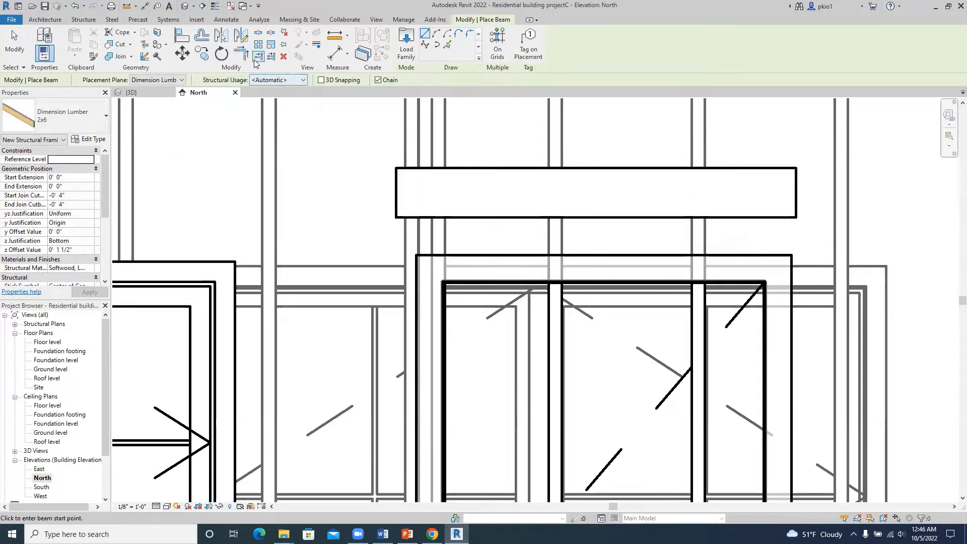
Step: Align the left end of the 2x6 header with the left edge of the nearest added jamb stud
click(180, 37)
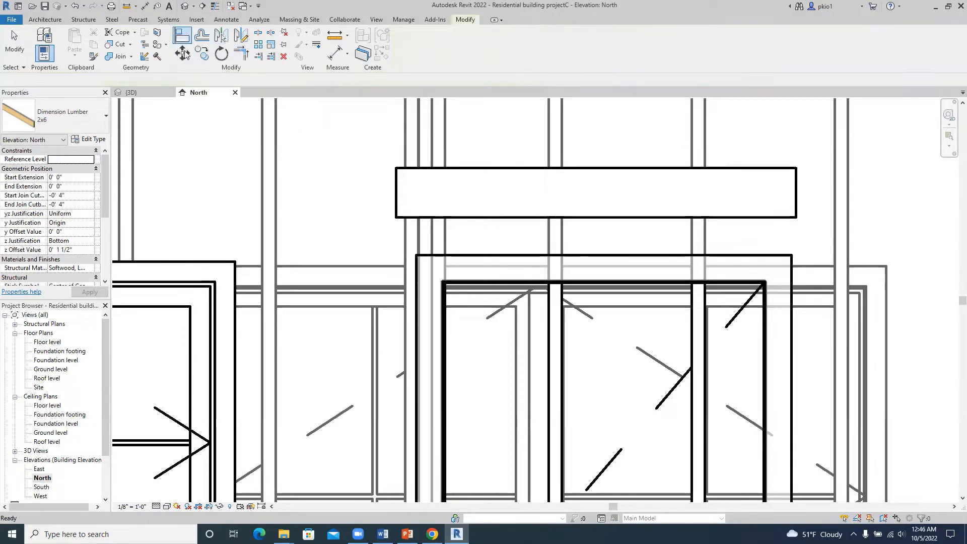
click(418, 231)
click(398, 191)
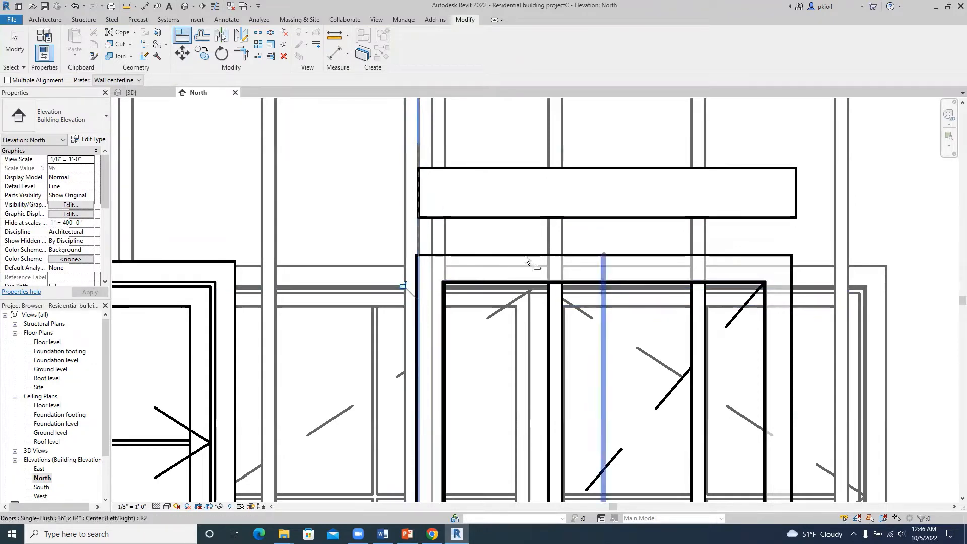
Step: Align the bottom edge of the 2x6 header with the top of the door opening
scroll(509, 244, down, 4)
scroll(558, 254, up, 3)
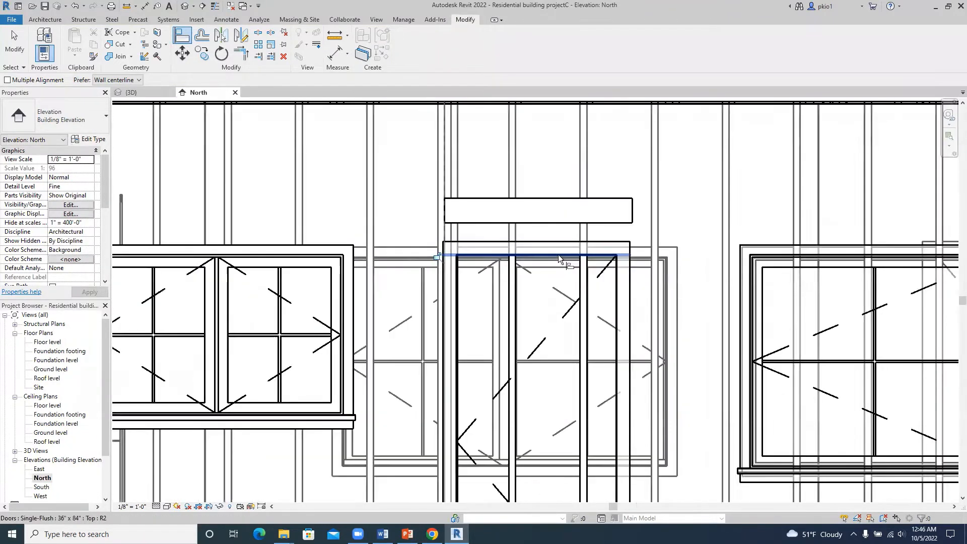
click(558, 254)
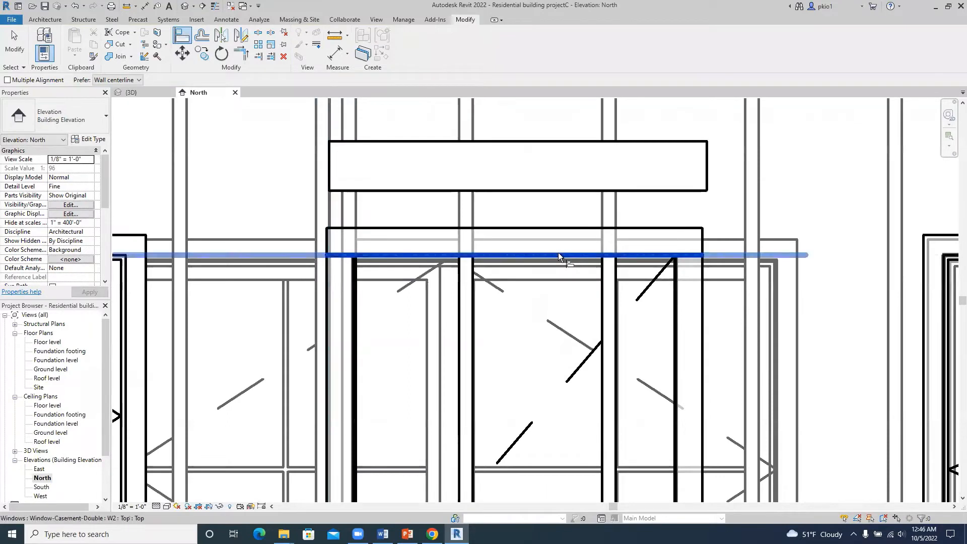
click(530, 190)
scroll(455, 249, down, 3)
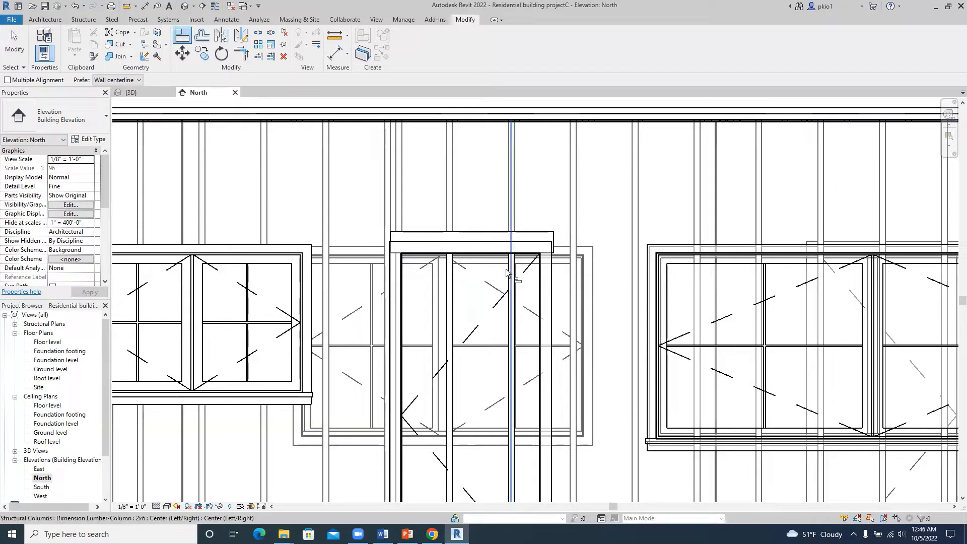
key(Escape)
scroll(511, 202, up, 2)
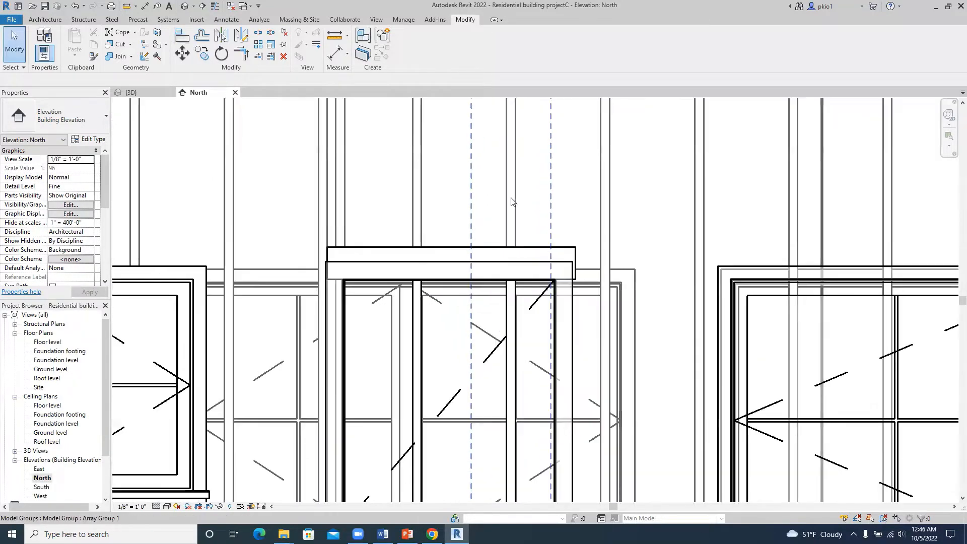
scroll(454, 385, down, 1)
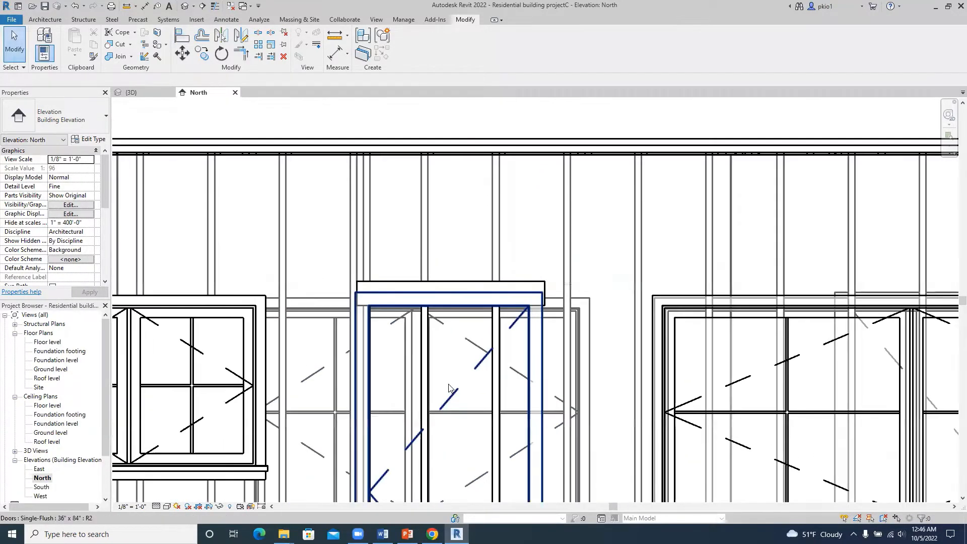
click(258, 34)
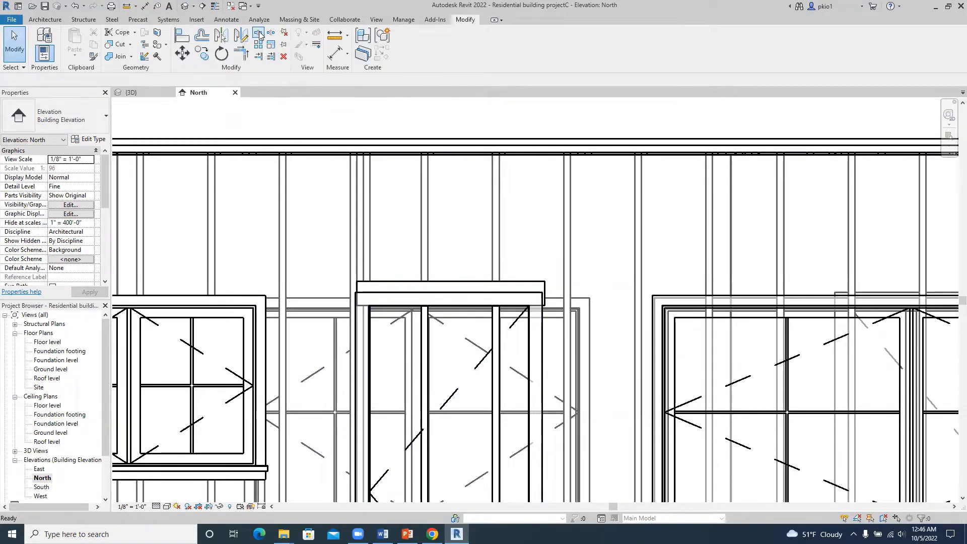
scroll(401, 292, up, 3)
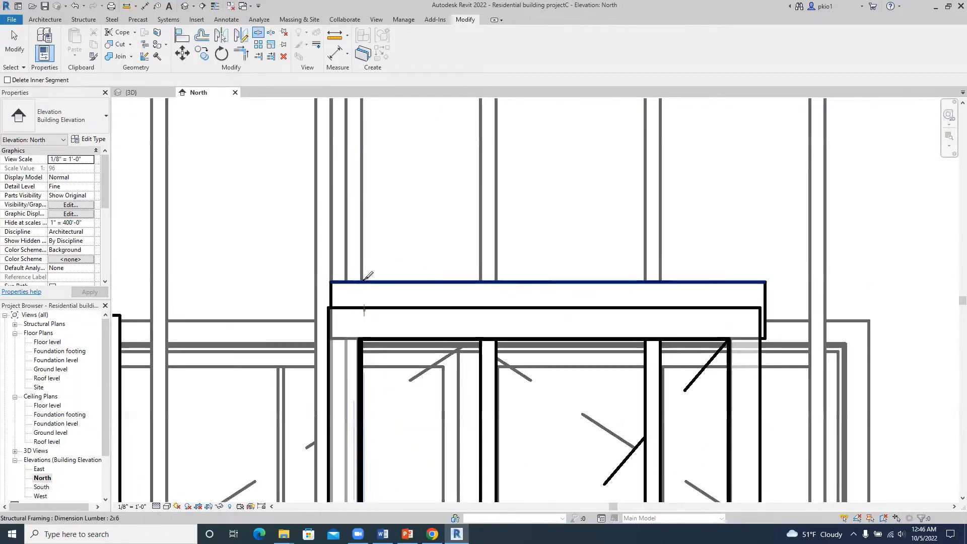
scroll(365, 275, up, 2)
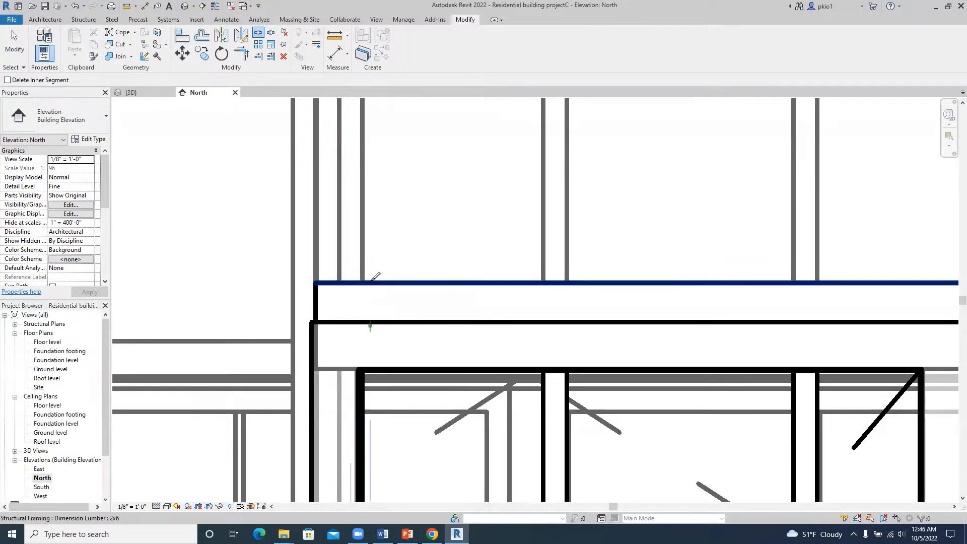
scroll(375, 277, up, 2)
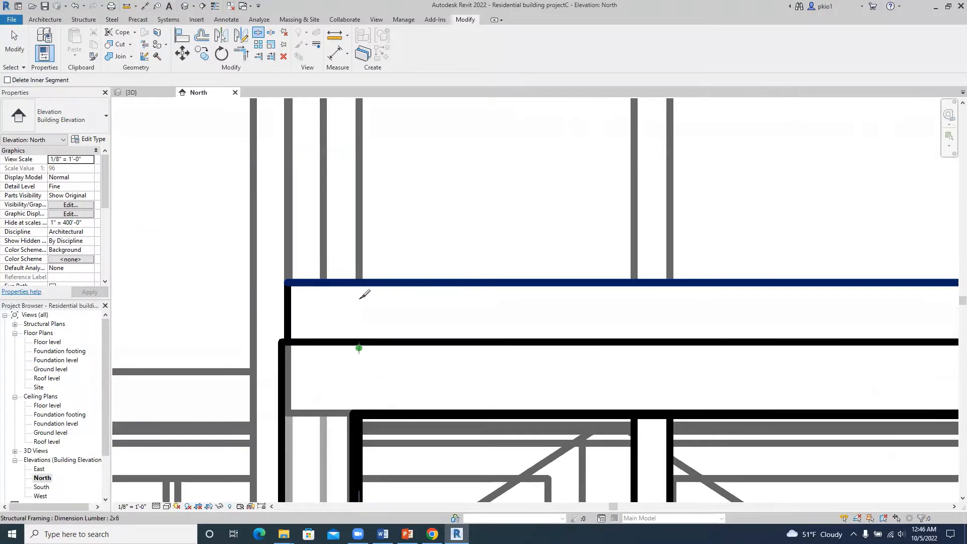
scroll(347, 242, down, 4)
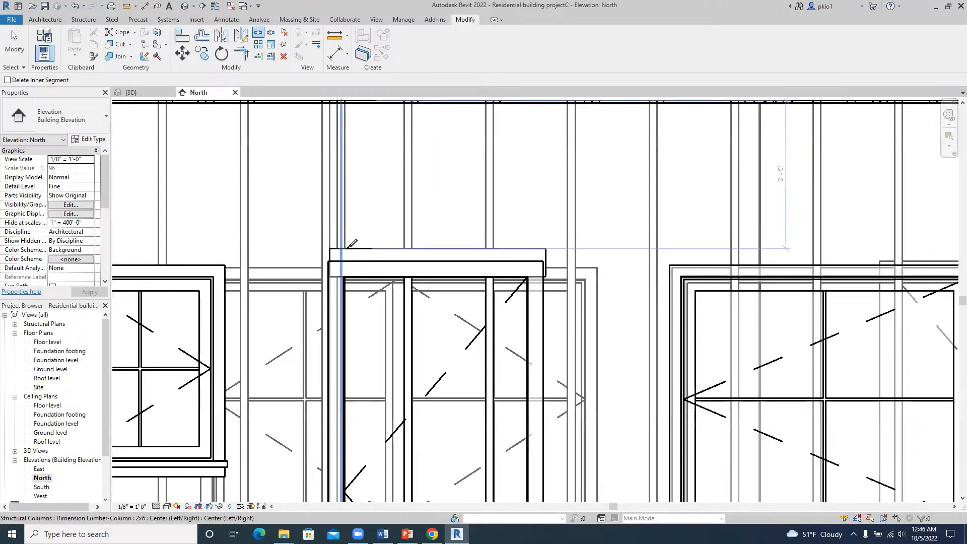
key(Escape)
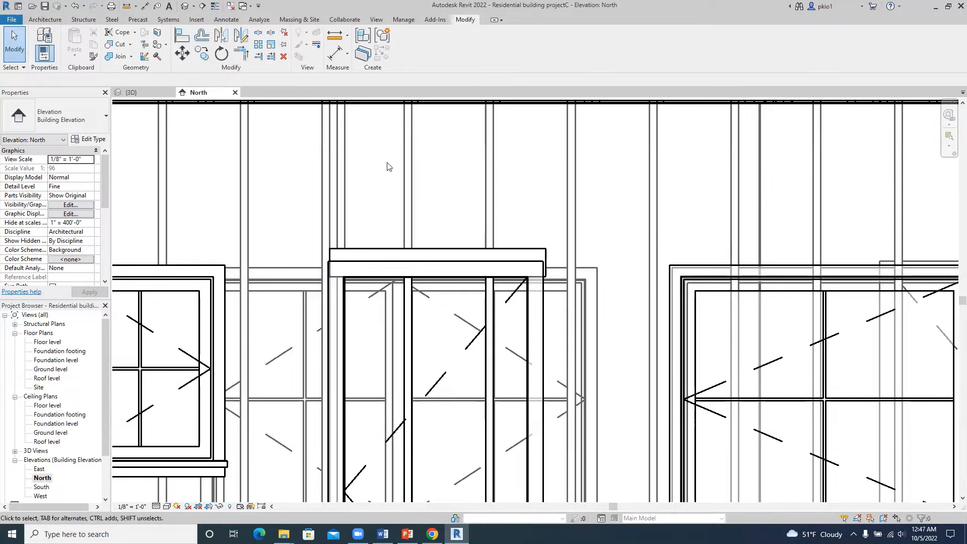
Step: Try to split the two studs crossing the door opening at the header's top edge
click(256, 34)
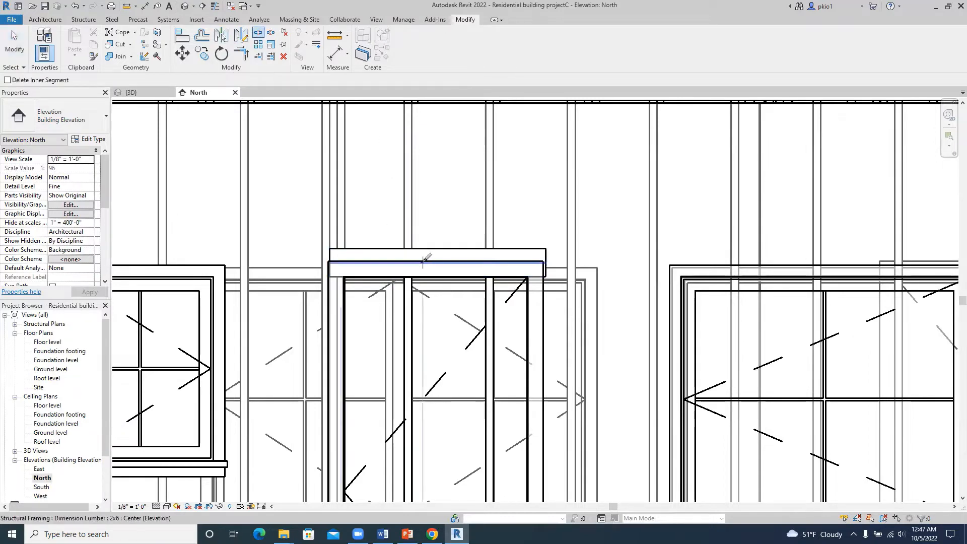
click(413, 247)
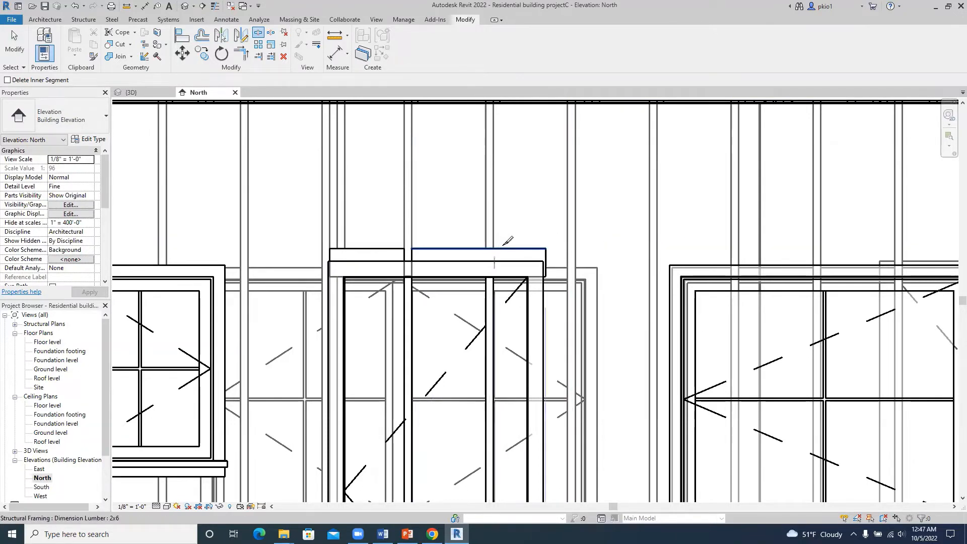
scroll(505, 244, up, 2)
scroll(502, 247, up, 1)
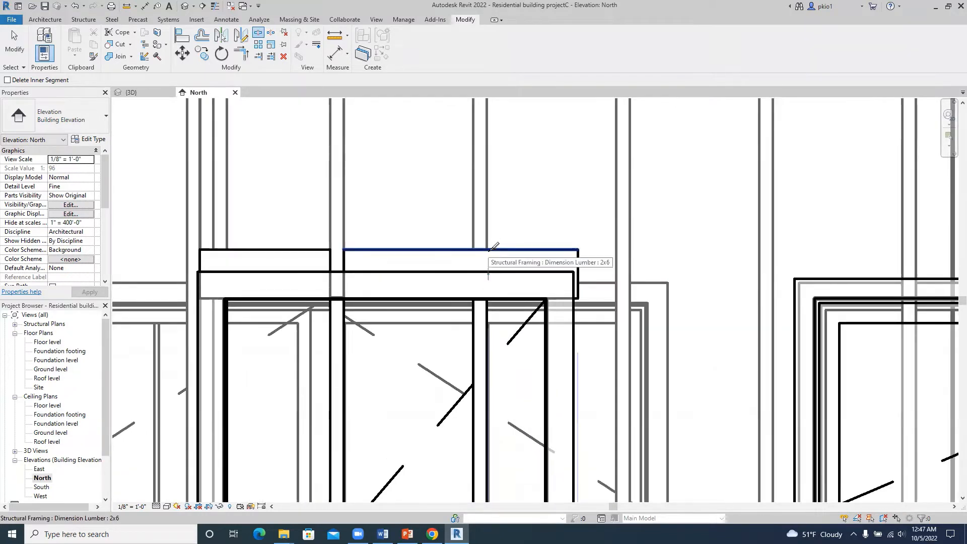
click(486, 249)
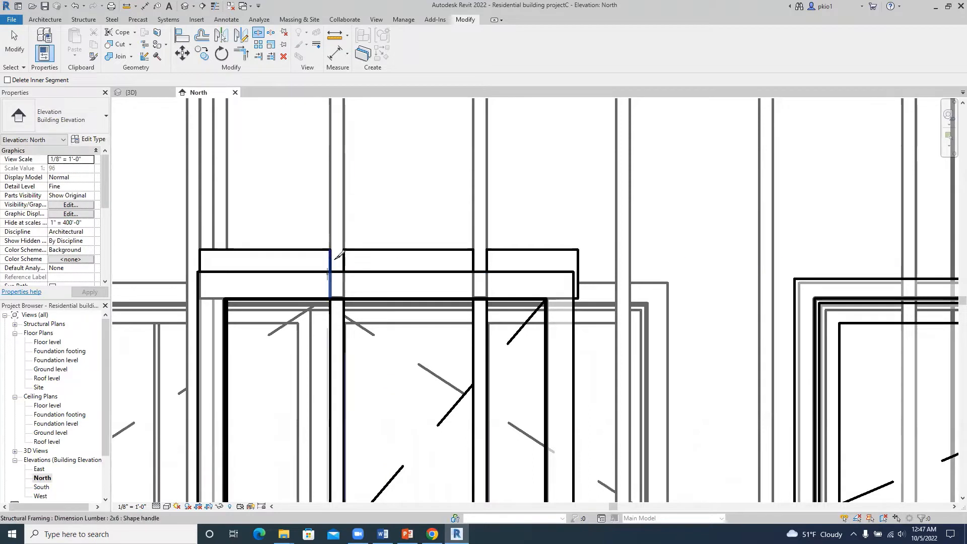
key(Escape)
Step: Delete the middle and right segments of the split header above the door
click(367, 258)
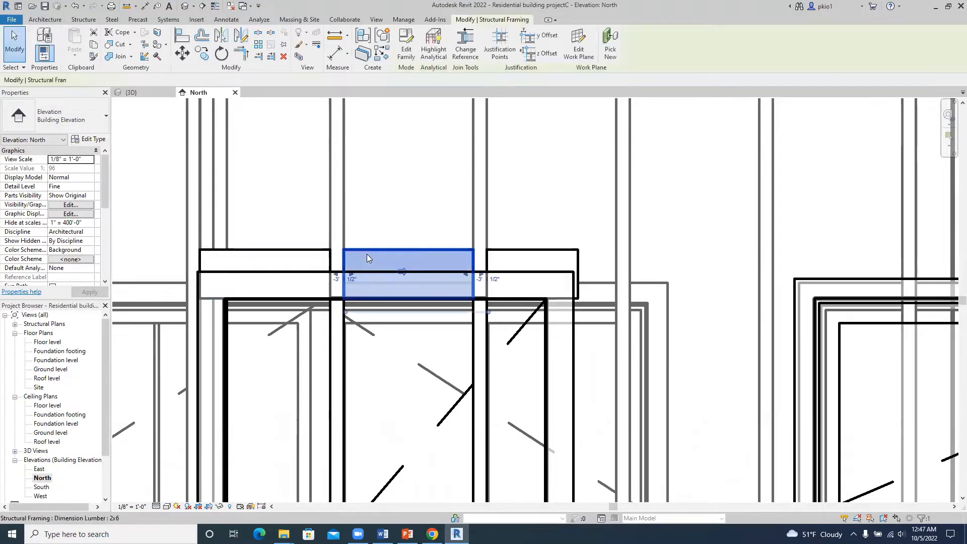
key(Delete)
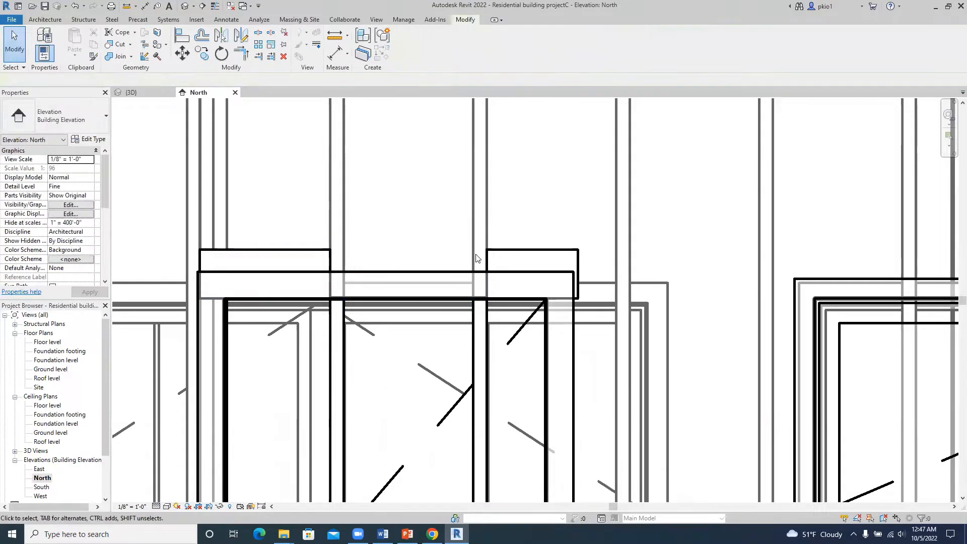
click(502, 257)
key(Delete)
Step: Stretch the remaining header segment's right end across the door opening to slightly past the right side of the door trim
click(311, 258)
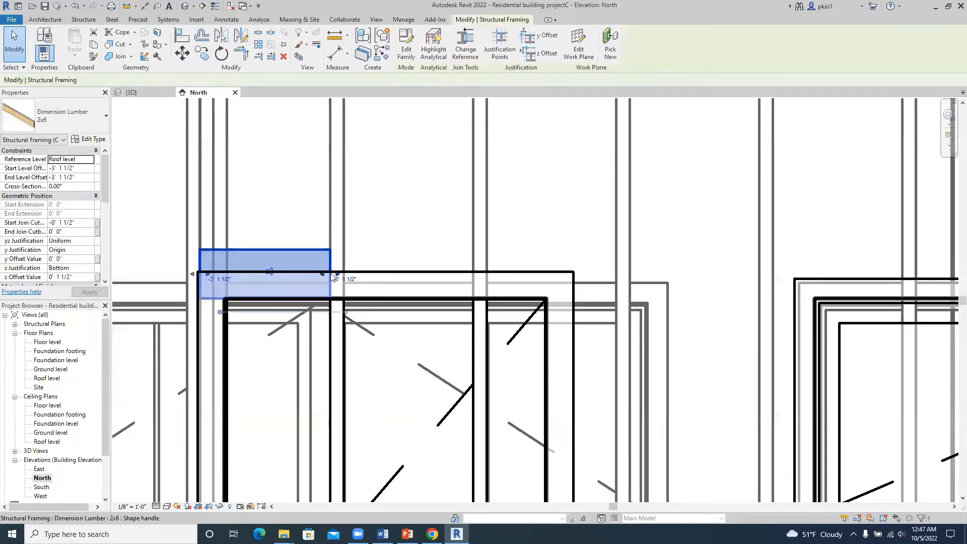
drag(336, 274, 649, 275)
key(Escape)
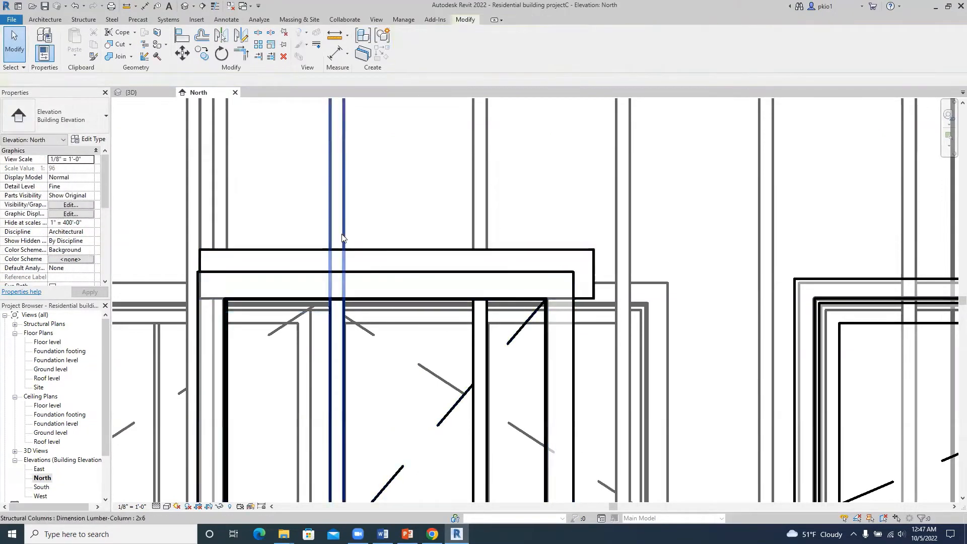
Step: Split the left of the two studs crossing the door opening at the header's top edge
click(257, 34)
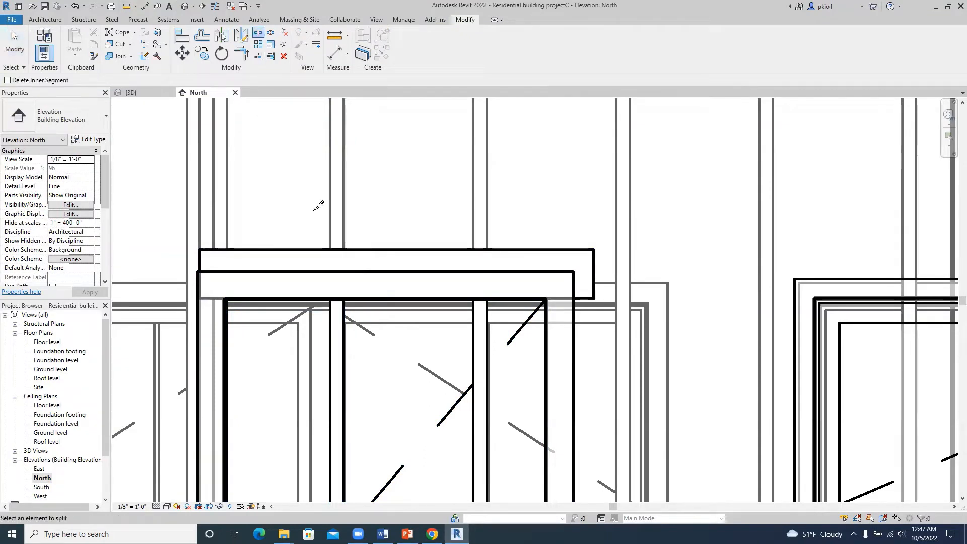
click(350, 247)
scroll(492, 245, up, 2)
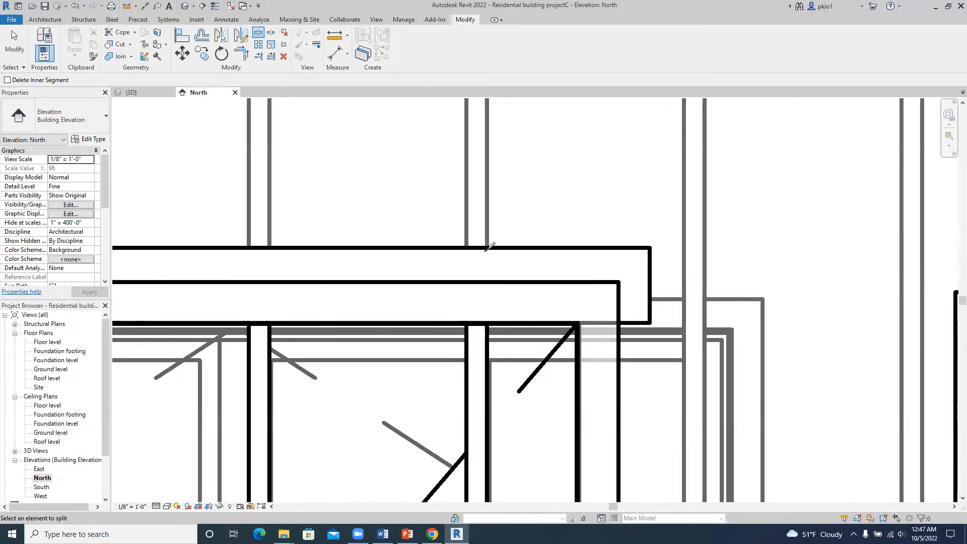
key(Escape)
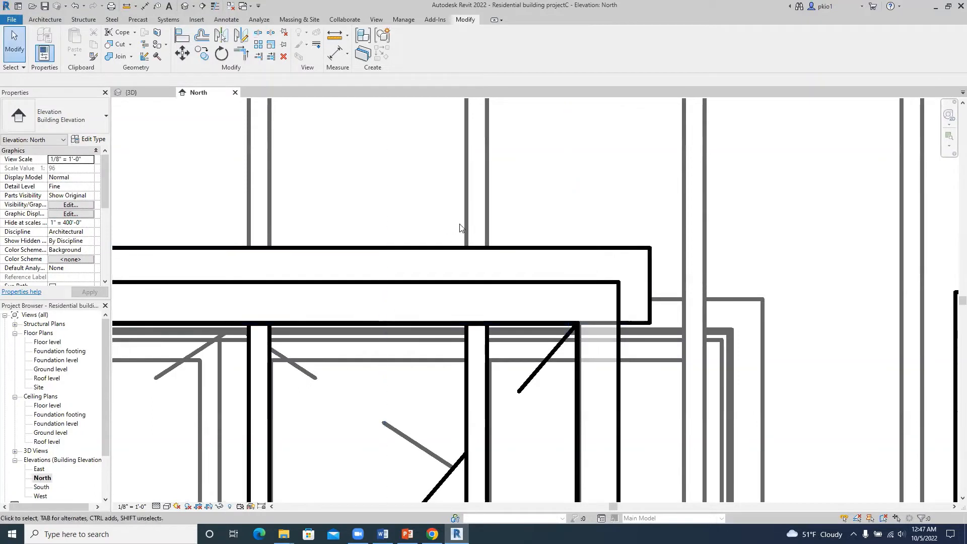
Step: Ungroup the right stud crossing the door opening and split it at the header's top edge
click(476, 236)
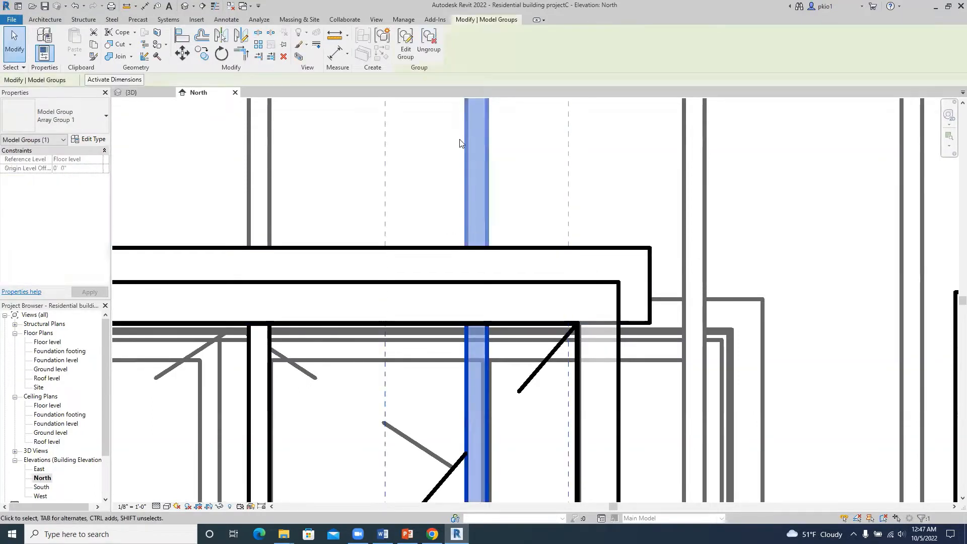
click(429, 48)
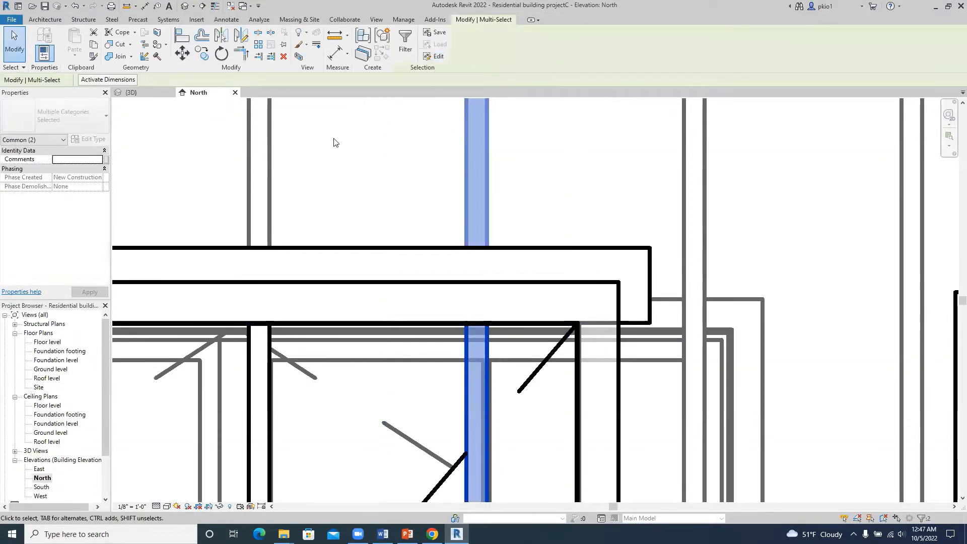
click(258, 35)
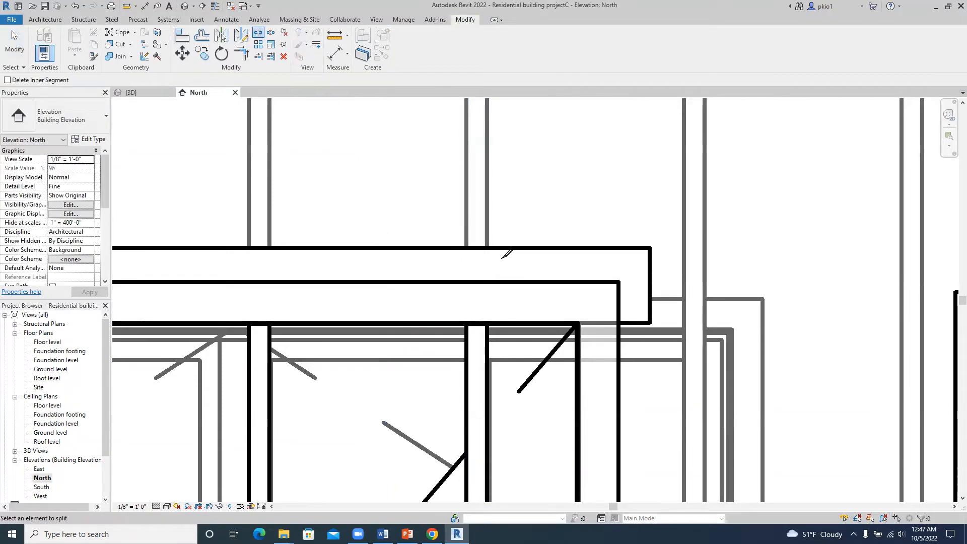
click(488, 245)
scroll(523, 242, down, 3)
key(Escape)
scroll(501, 251, up, 2)
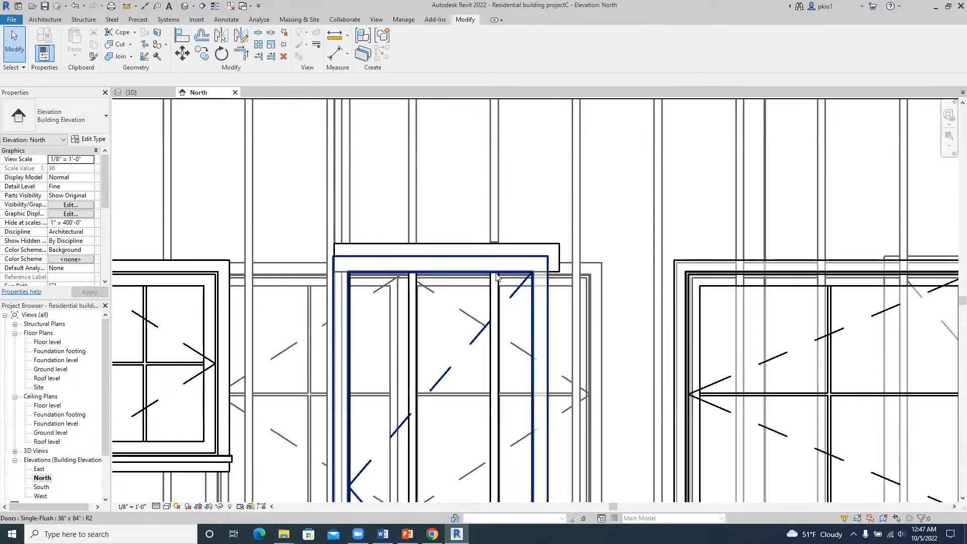
Step: Delete the lower segments of the two split studs crossing the door opening
click(496, 294)
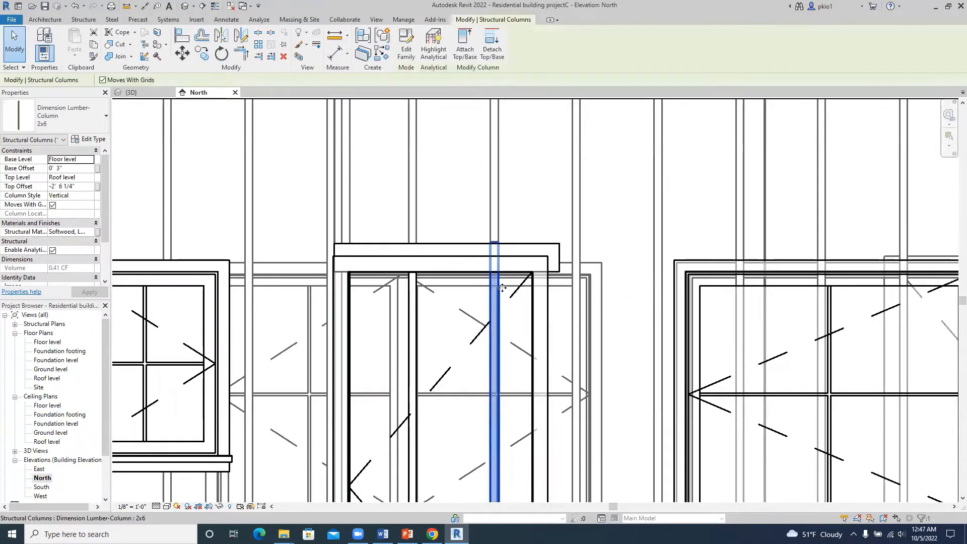
drag(502, 288, 420, 288)
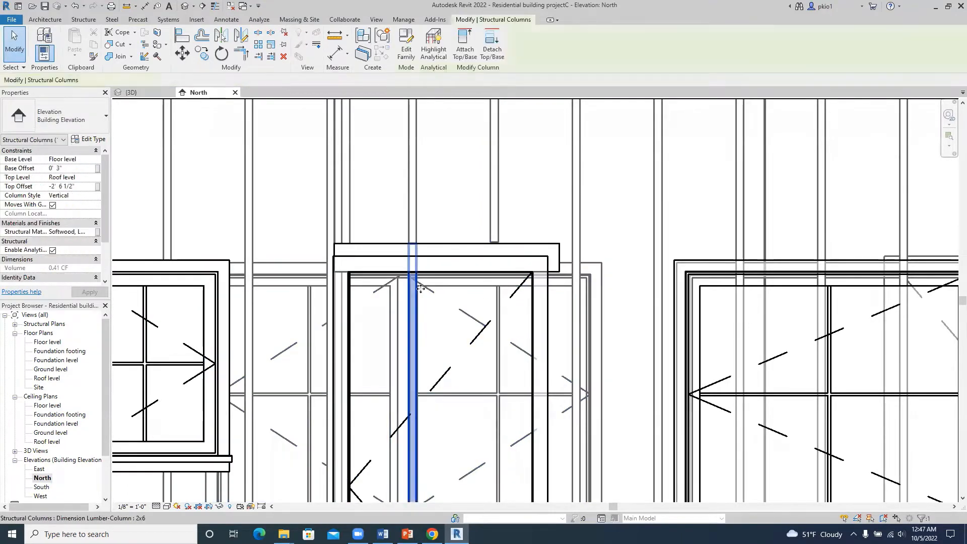
key(Delete)
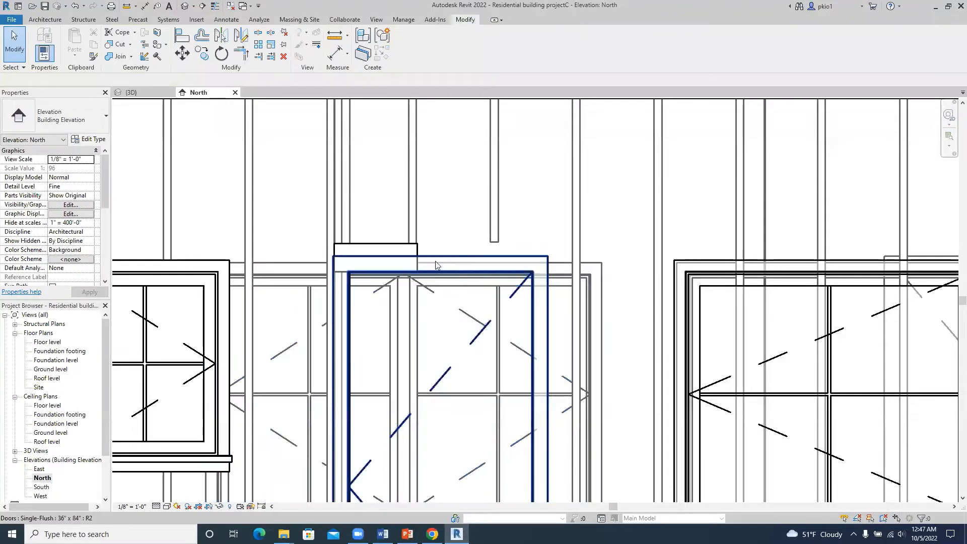
Step: Stretch the shortened door header's right end back across the opening to slightly past the right side of the door trim
click(415, 255)
drag(422, 259, 554, 257)
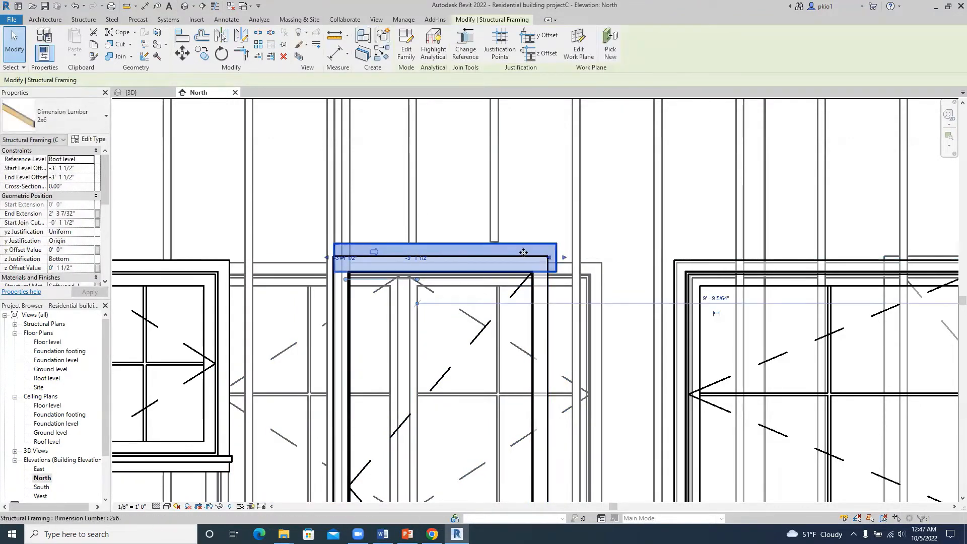
key(Escape)
Step: Try to align the bottom of the right short stud above the door with the header's top edge
scroll(496, 238, up, 5)
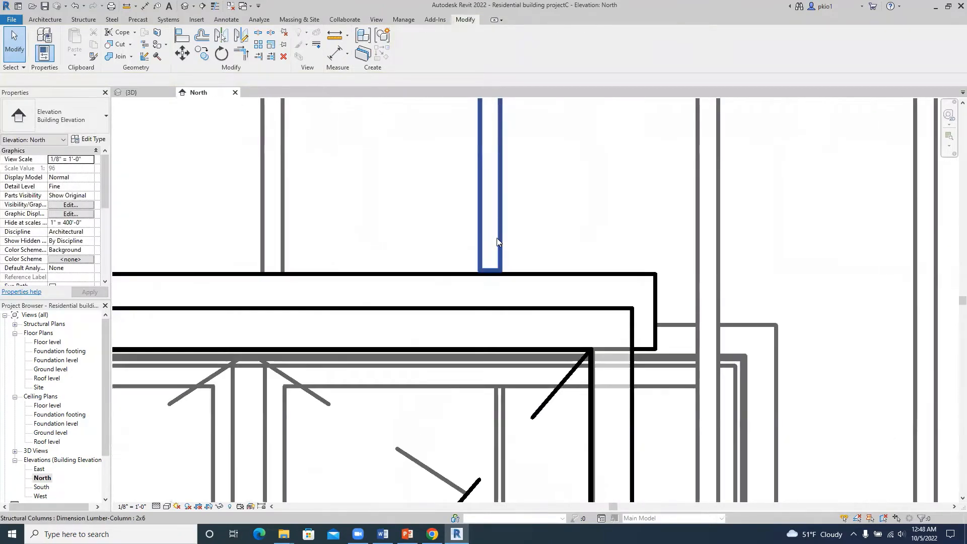
scroll(496, 241, up, 2)
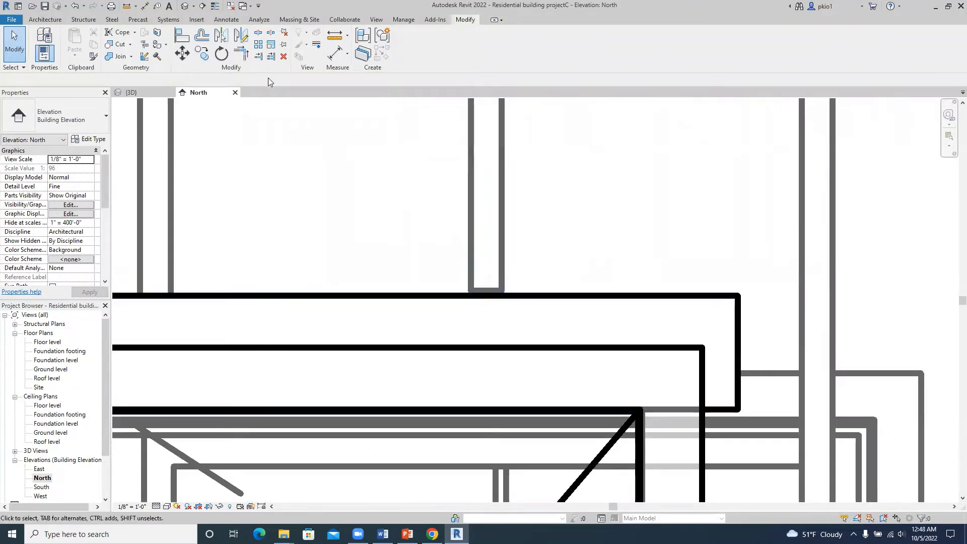
click(184, 40)
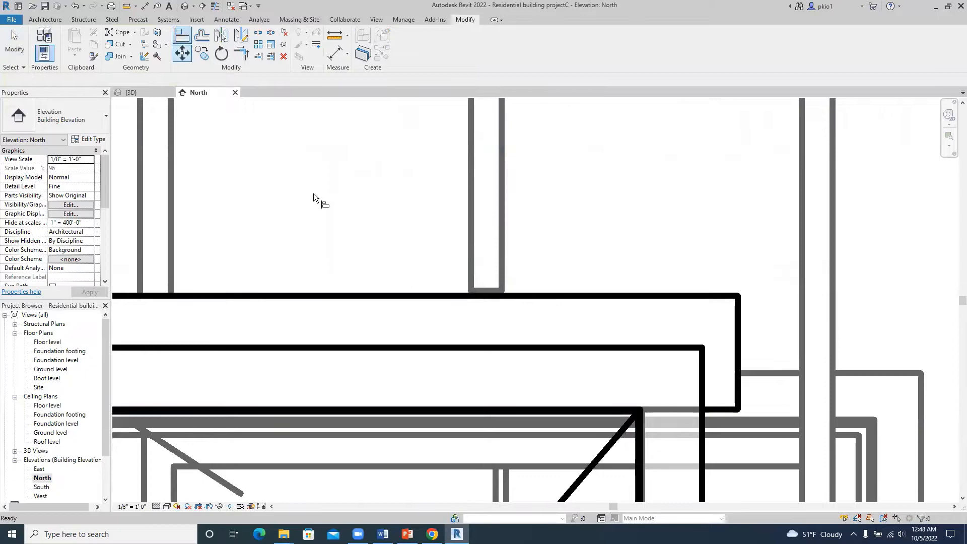
click(470, 297)
click(482, 290)
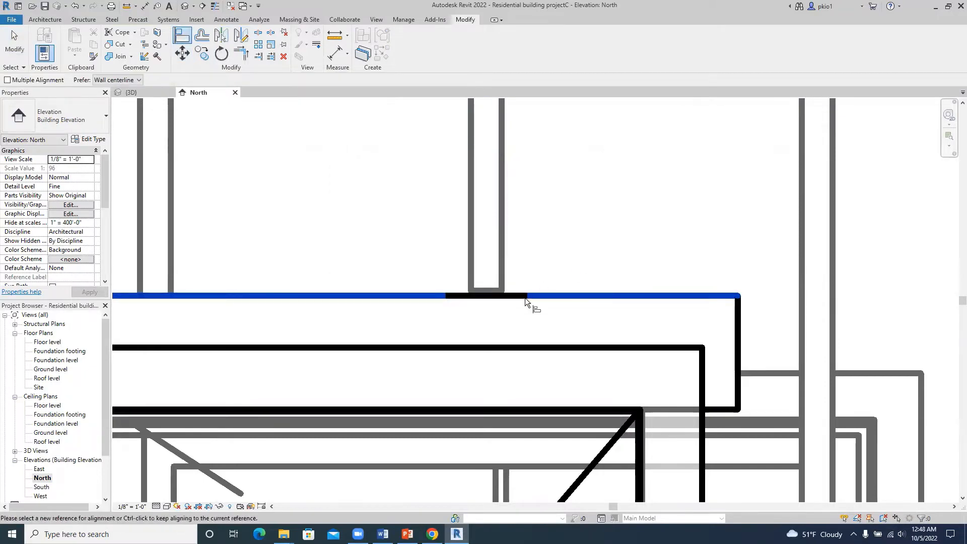
key(Escape)
key(Escape)
Step: Split the inner jamb stud on the door's left side at the header's top edge
scroll(491, 304, down, 3)
scroll(482, 306, down, 3)
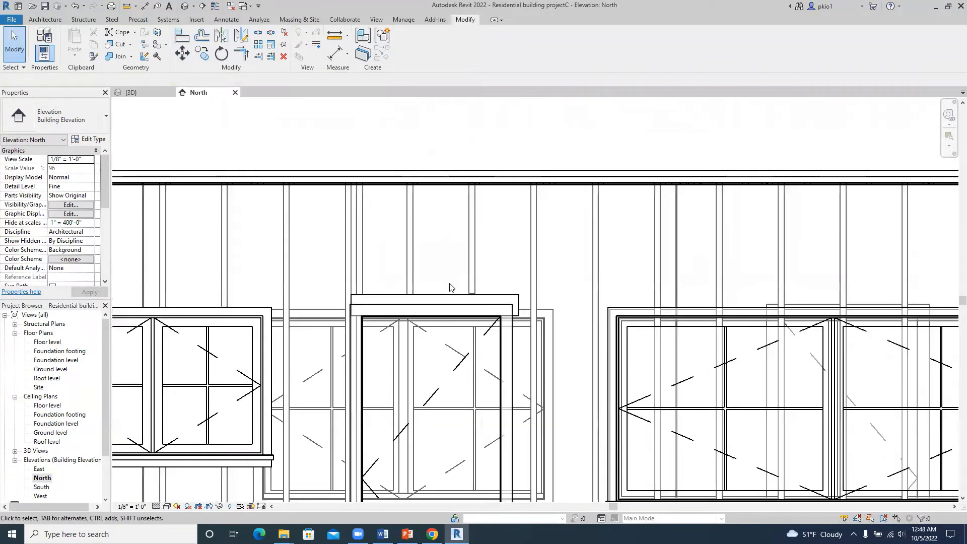
scroll(422, 274, up, 1)
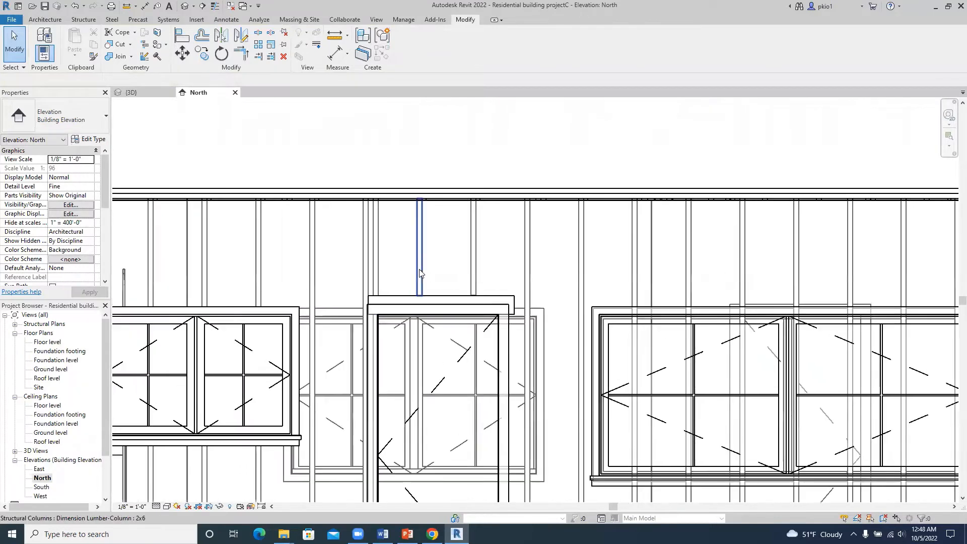
scroll(414, 272, up, 1)
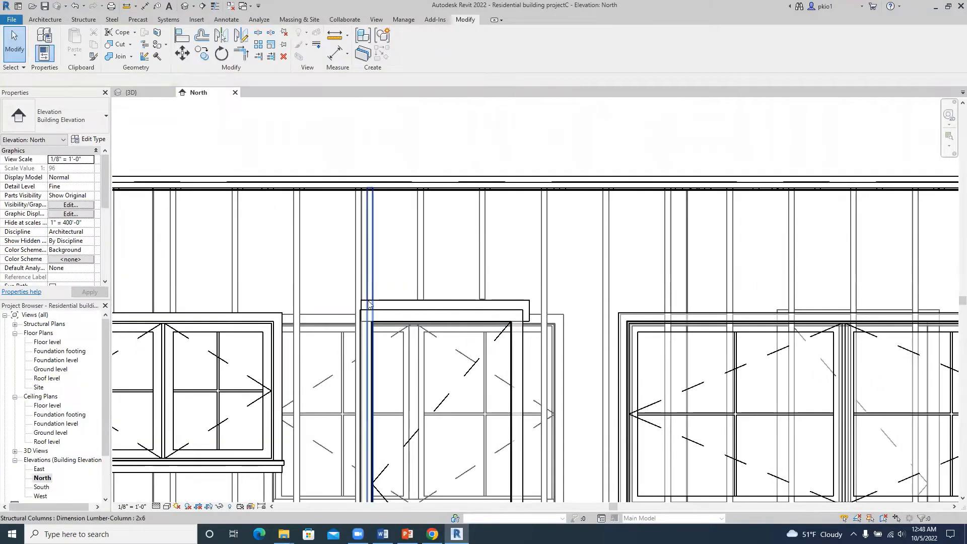
scroll(363, 330, up, 2)
click(367, 327)
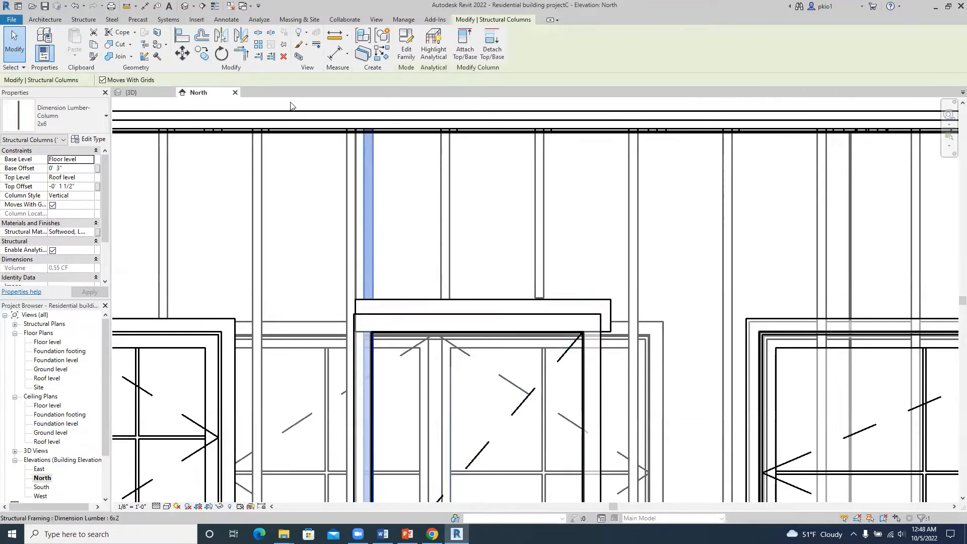
click(258, 33)
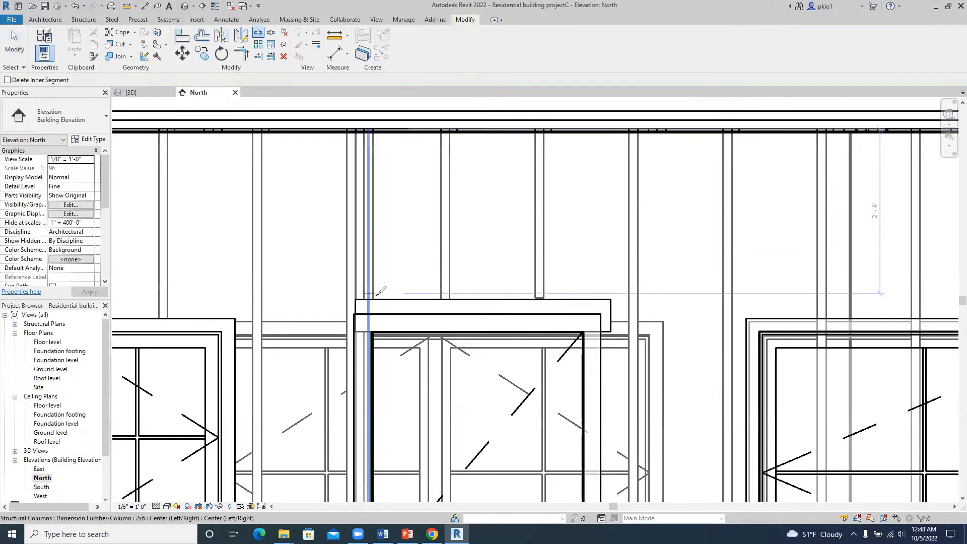
scroll(378, 301, up, 3)
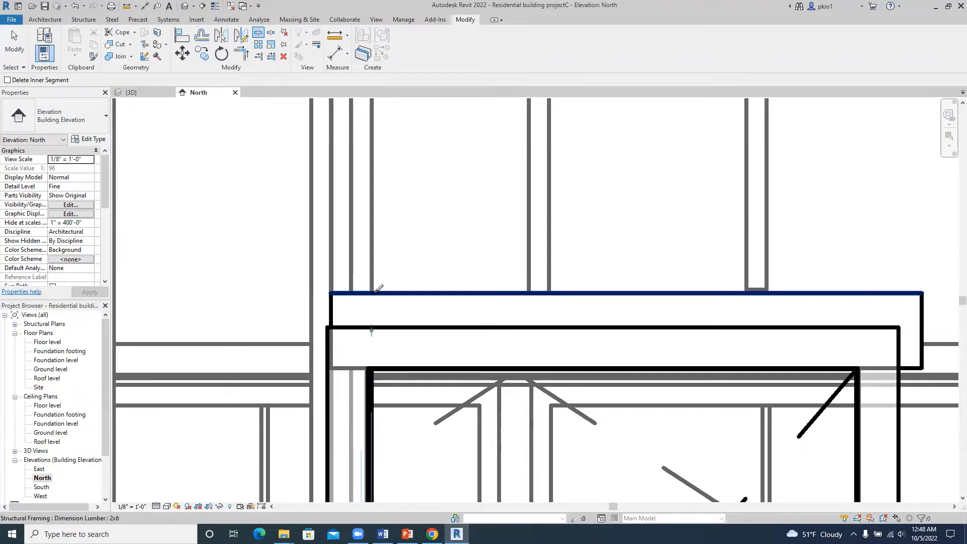
click(379, 290)
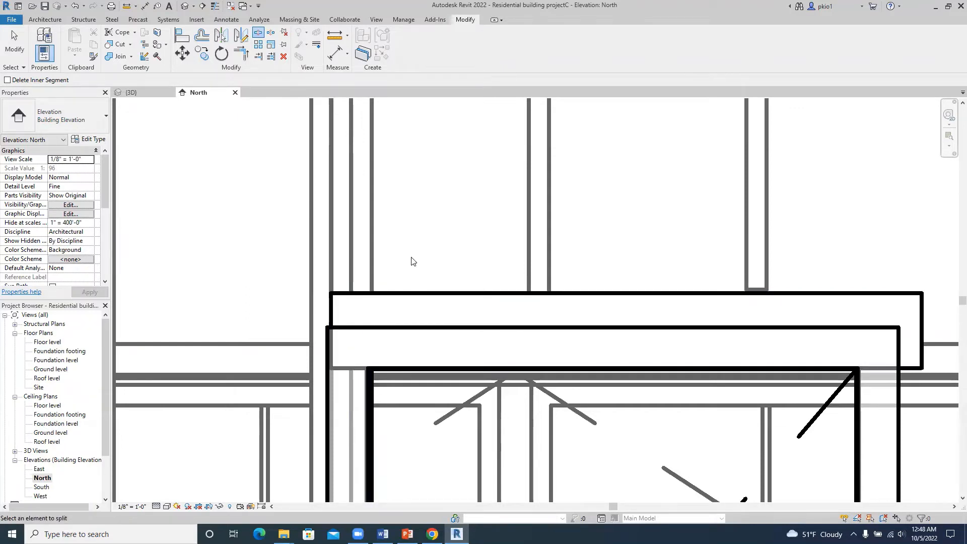
key(Escape)
Step: Delete the upper segment of the split inner jamb stud above the header
click(375, 263)
scroll(373, 302, down, 2)
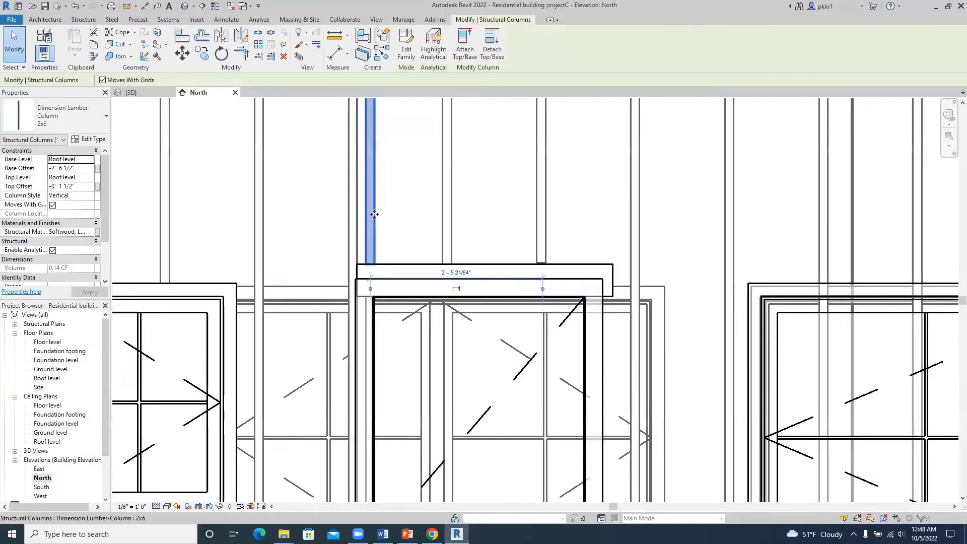
click(391, 216)
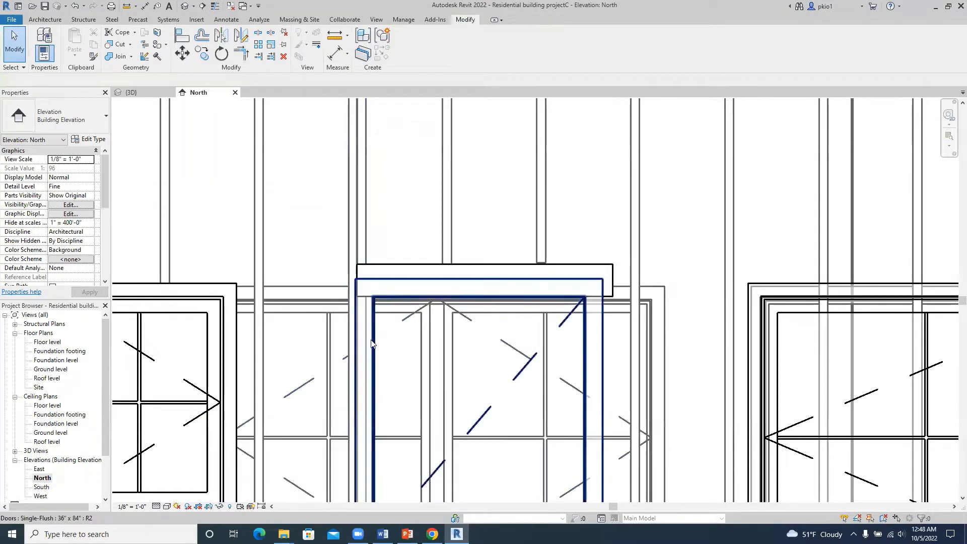
scroll(370, 335, down, 2)
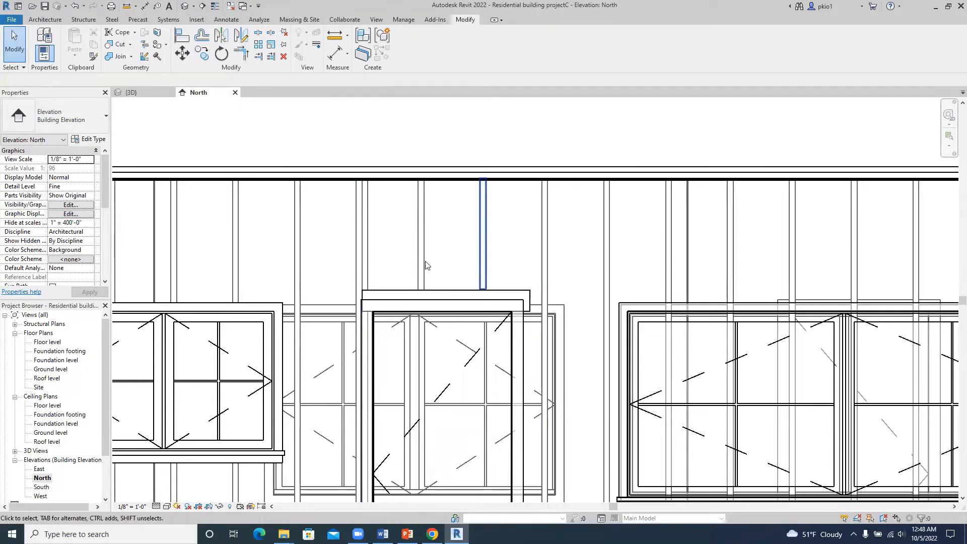
scroll(420, 258, up, 1)
click(349, 265)
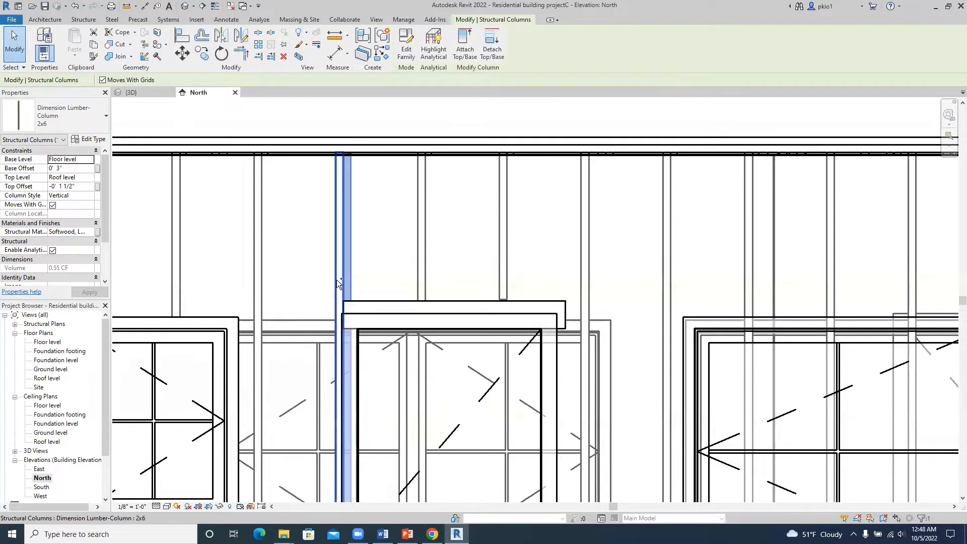
ctrl+click(337, 283)
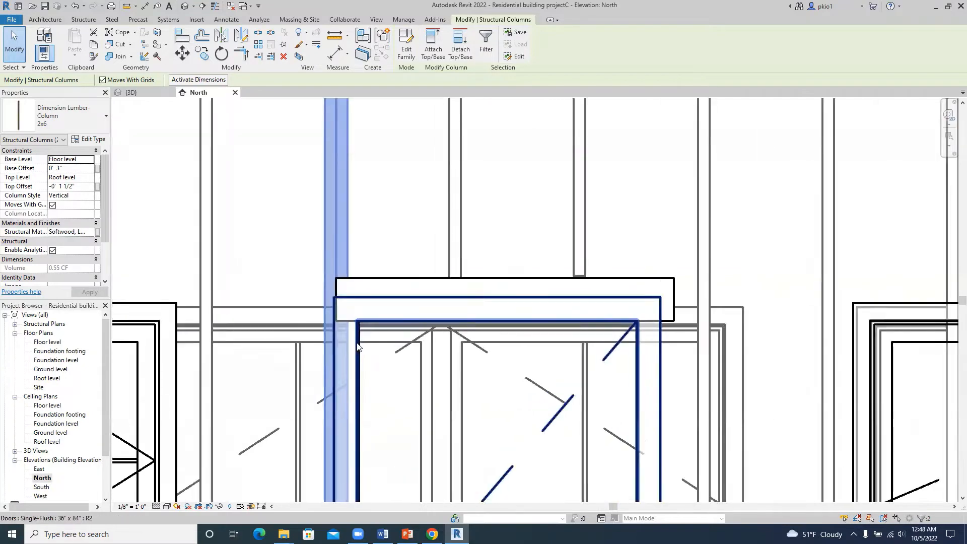
scroll(357, 345, up, 3)
click(364, 193)
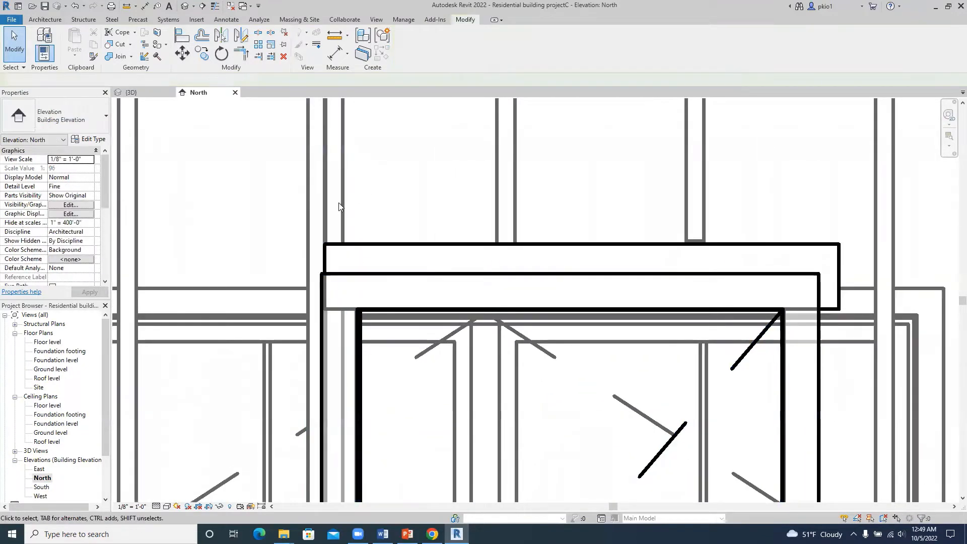
Step: Mirror copies of the full-height jamb stud and the shortened inner jamb stud to the door's right side about a vertical axis through its centre
click(336, 204)
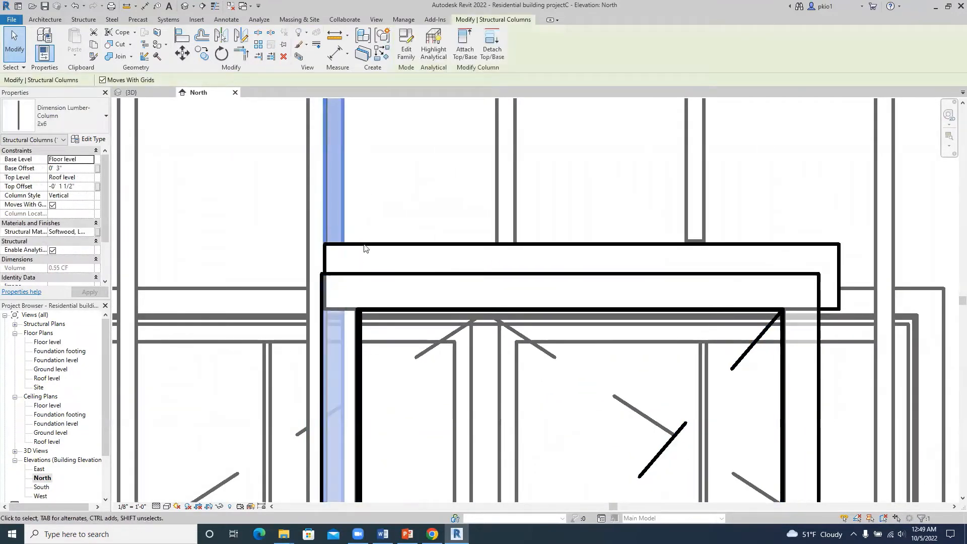
ctrl+click(350, 330)
scroll(328, 292, down, 4)
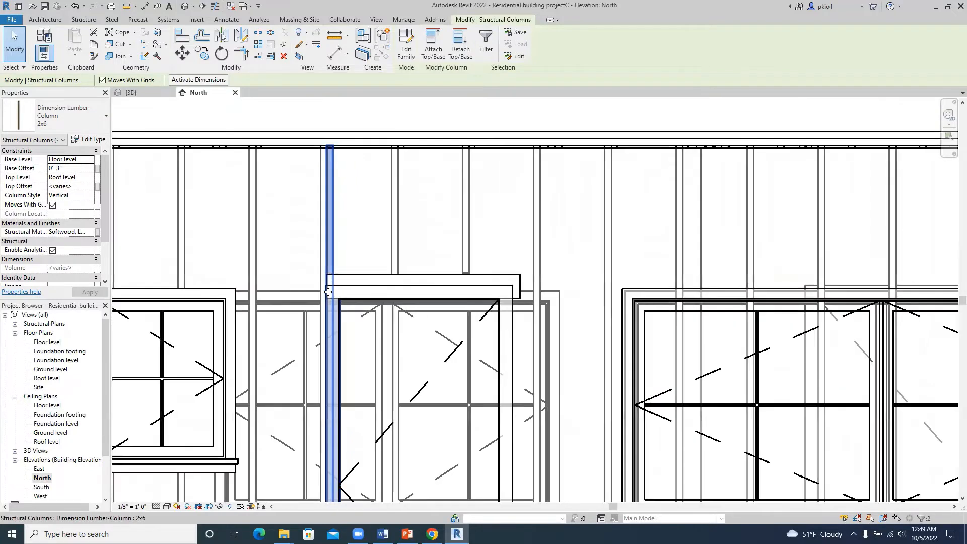
click(240, 36)
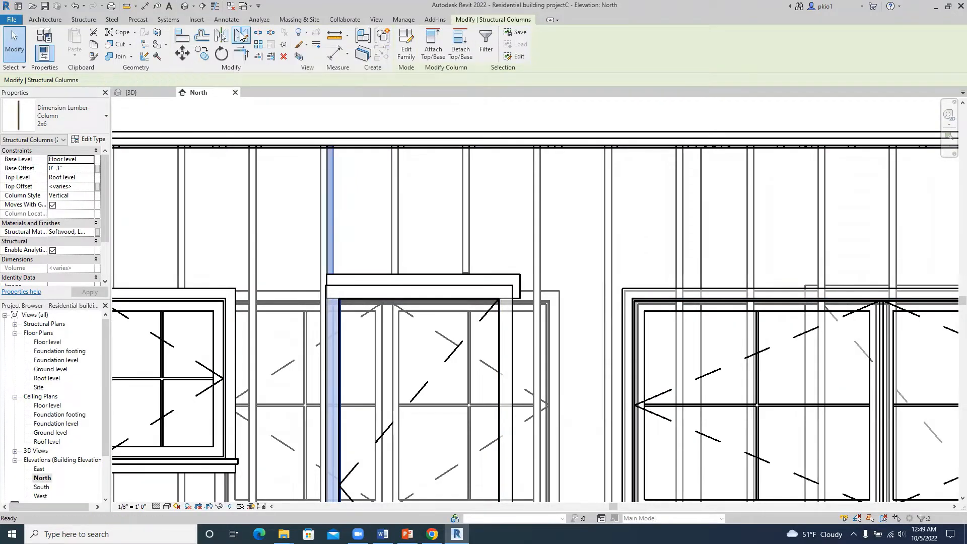
click(423, 297)
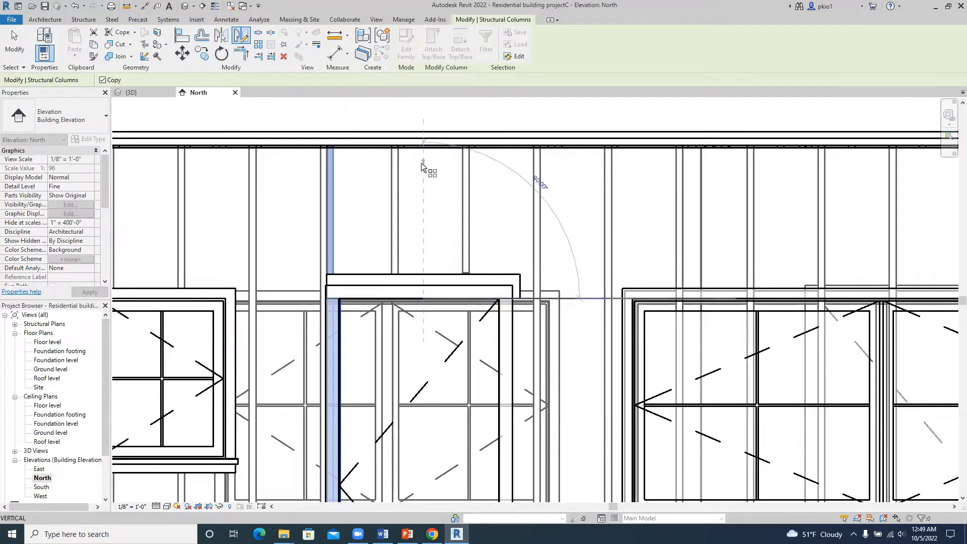
click(421, 109)
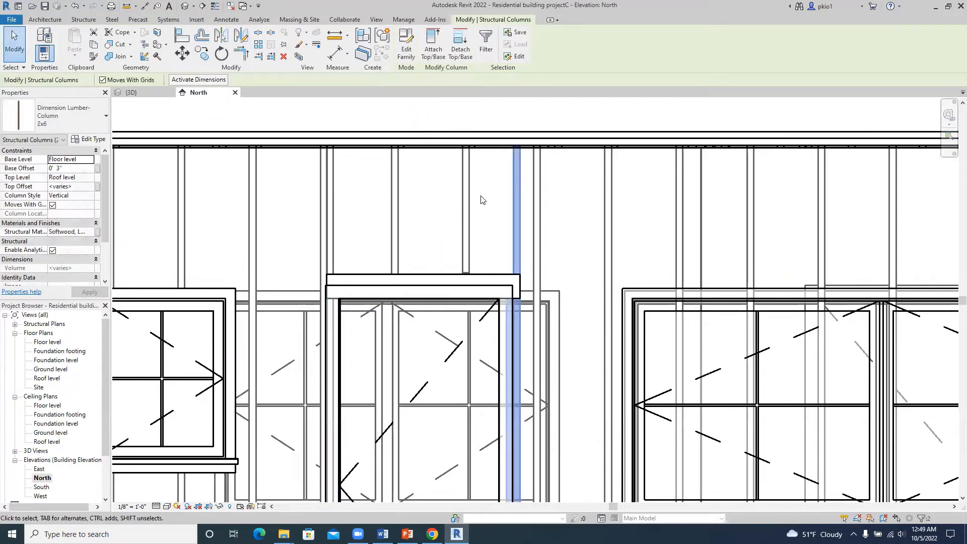
scroll(469, 199, down, 2)
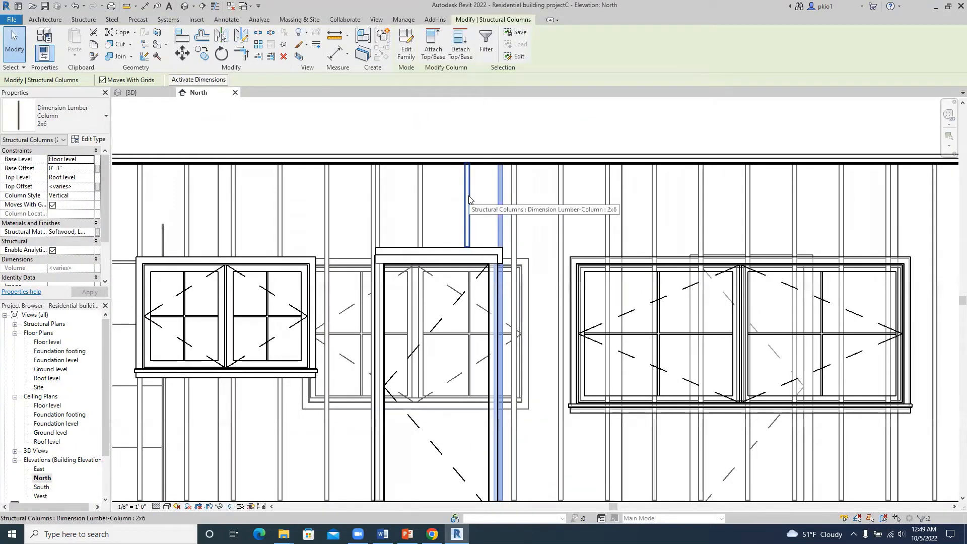
click(484, 136)
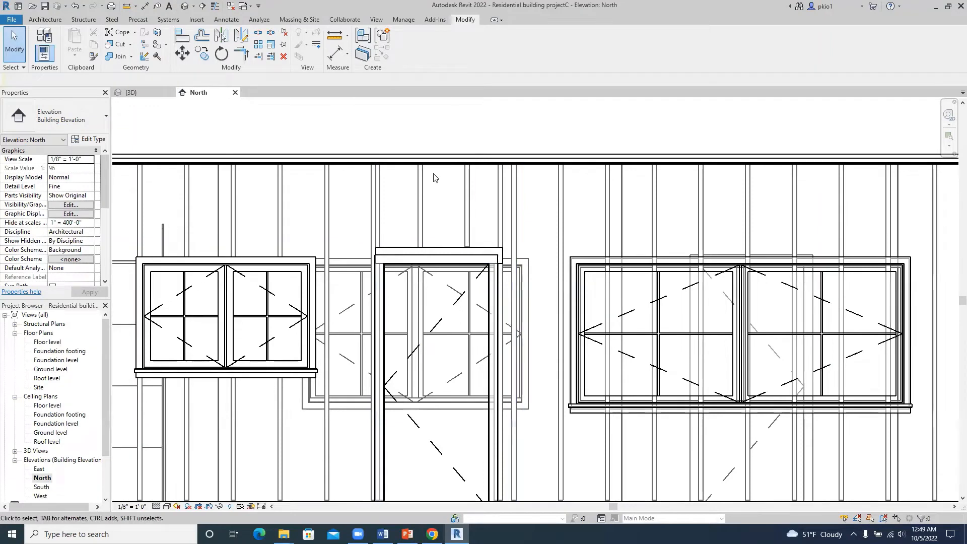
Step: In the 3D view, copy the 2x6 header above the door and paste a duplicate aligned to the same place
click(132, 93)
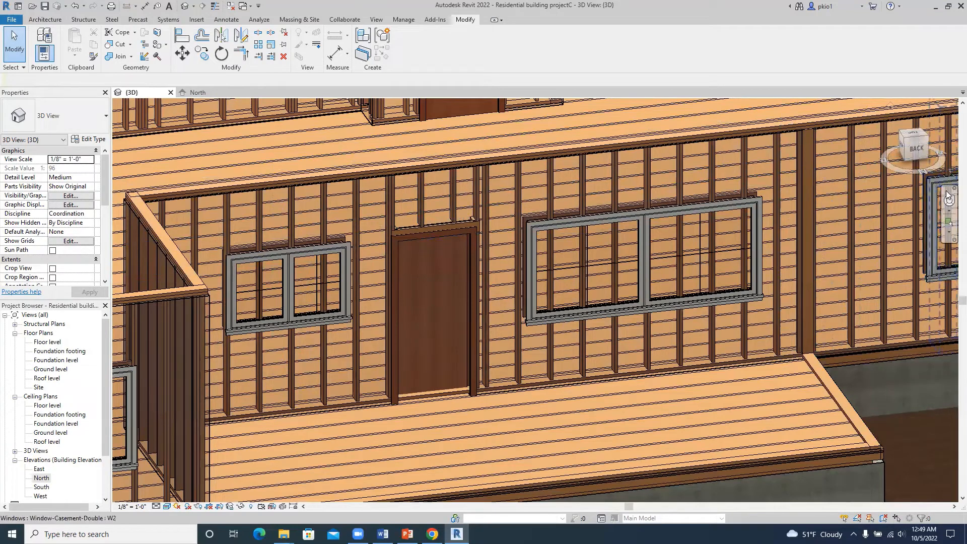
click(948, 199)
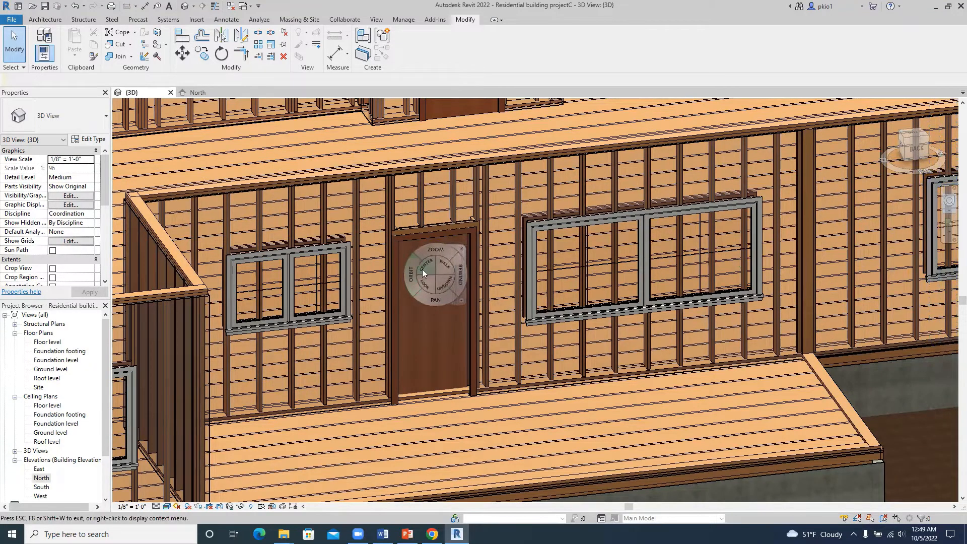
drag(422, 272, 460, 262)
scroll(458, 261, up, 3)
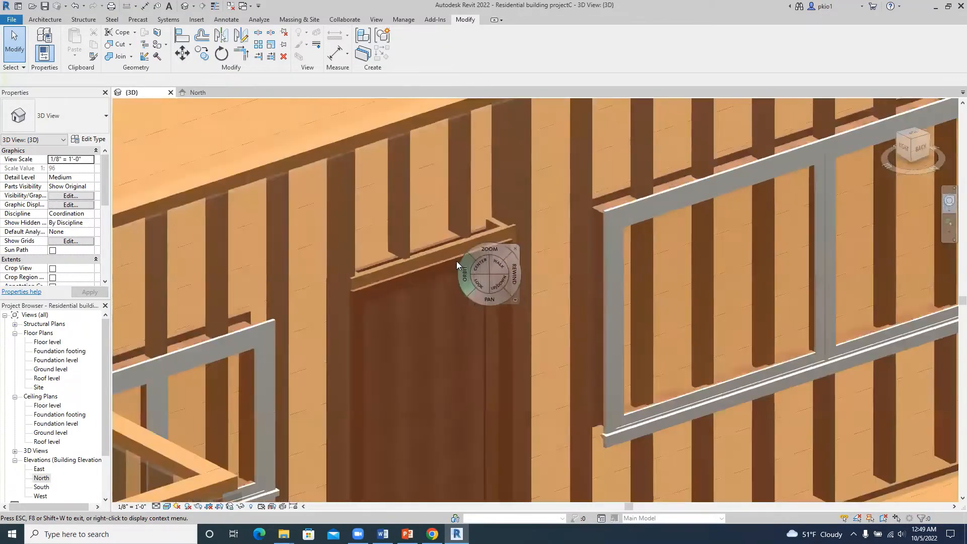
scroll(456, 261, up, 3)
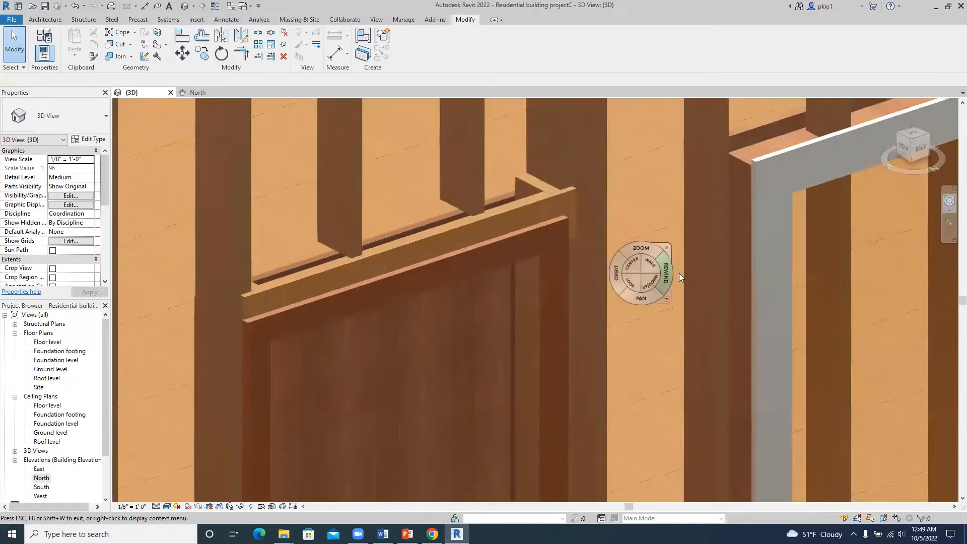
key(Escape)
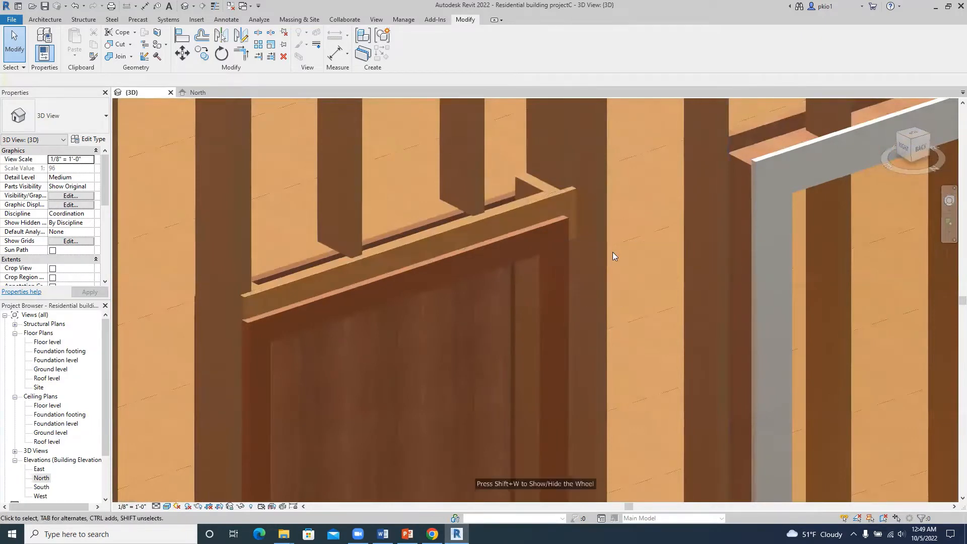
click(541, 206)
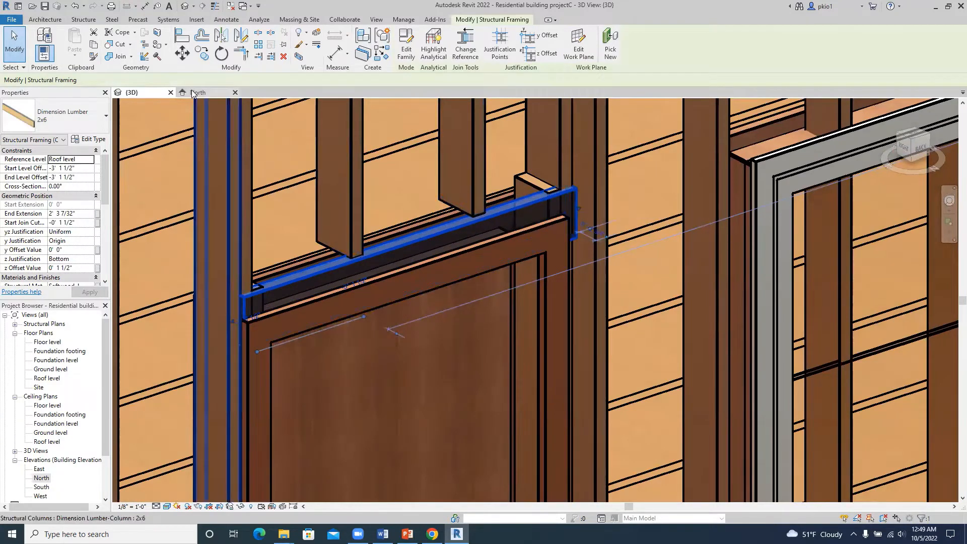
click(95, 46)
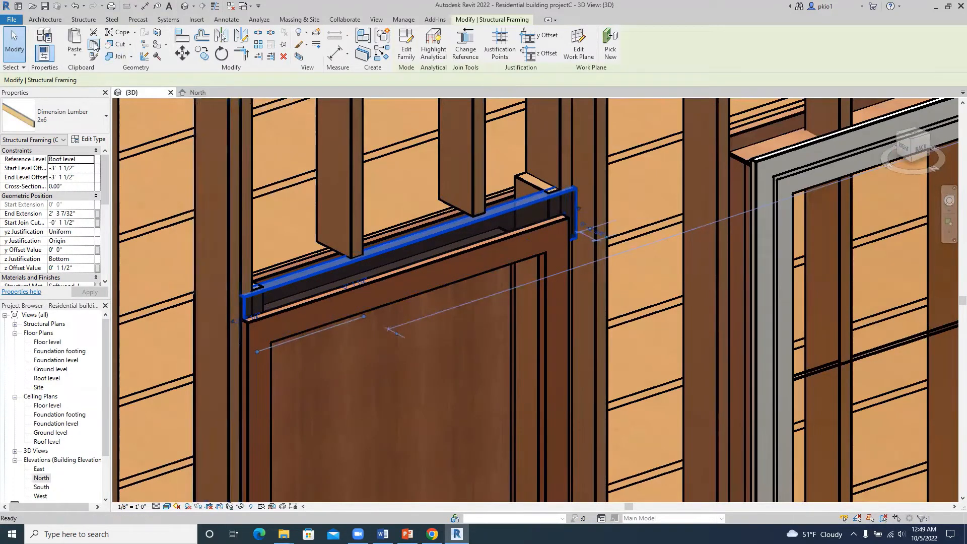
click(76, 56)
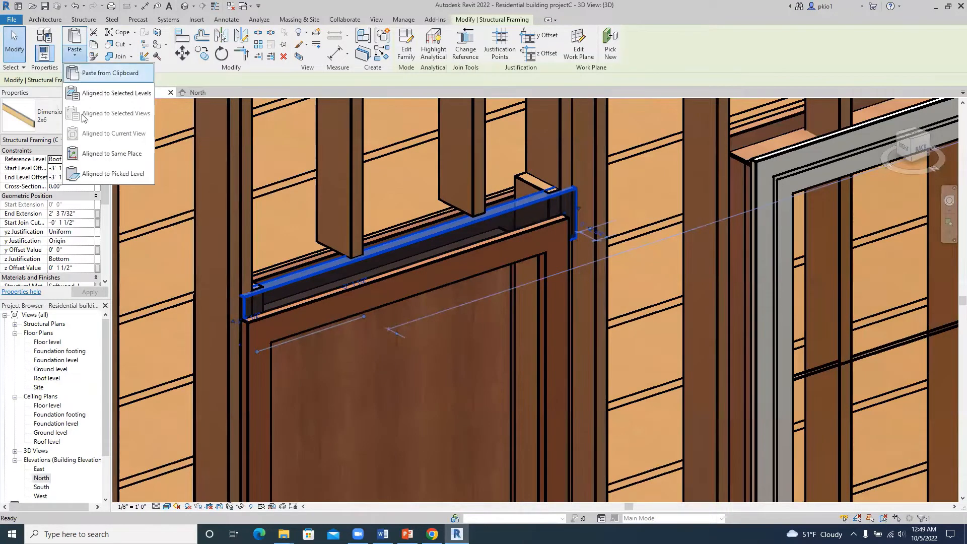
click(97, 155)
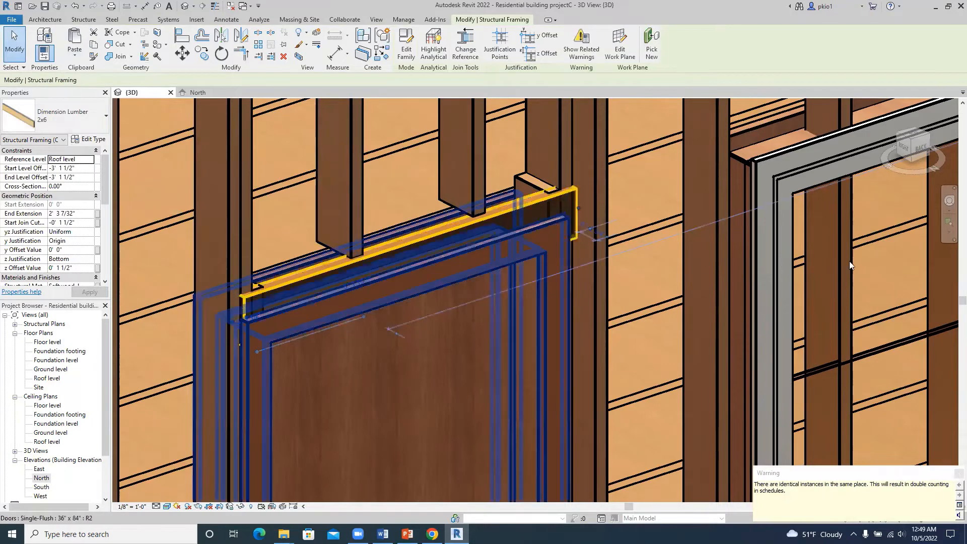
Step: Align the duplicate door header with the interior face of the wall studs
click(948, 203)
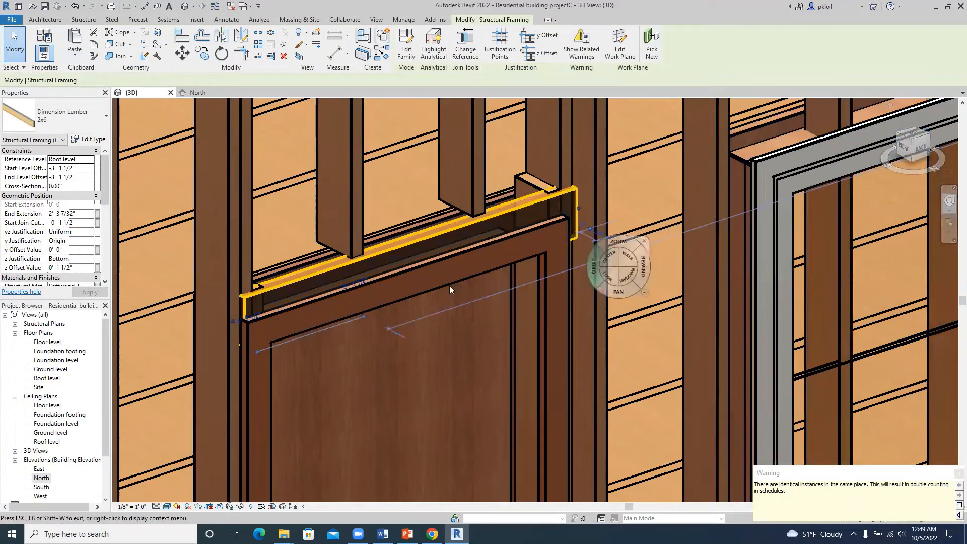
drag(468, 283, 951, 313)
key(Escape)
key(Escape)
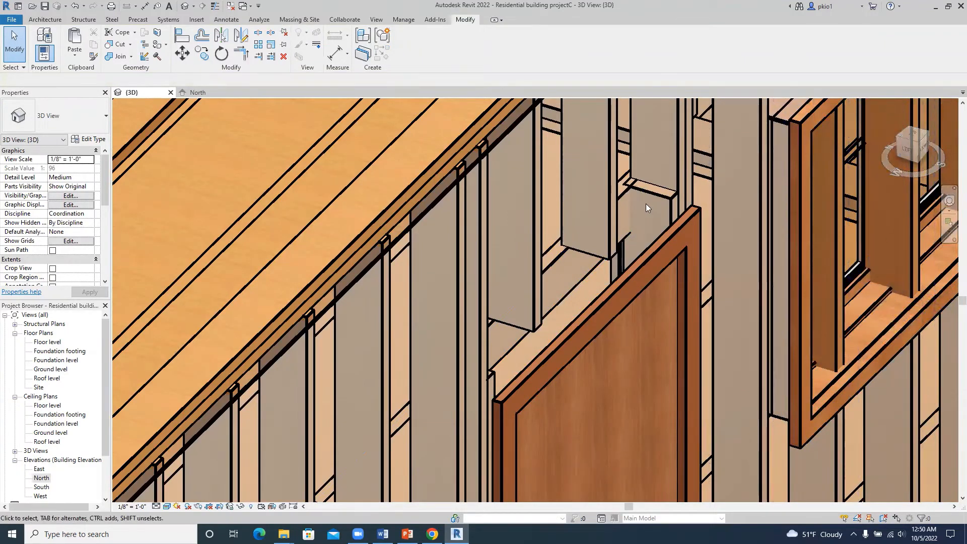
click(183, 38)
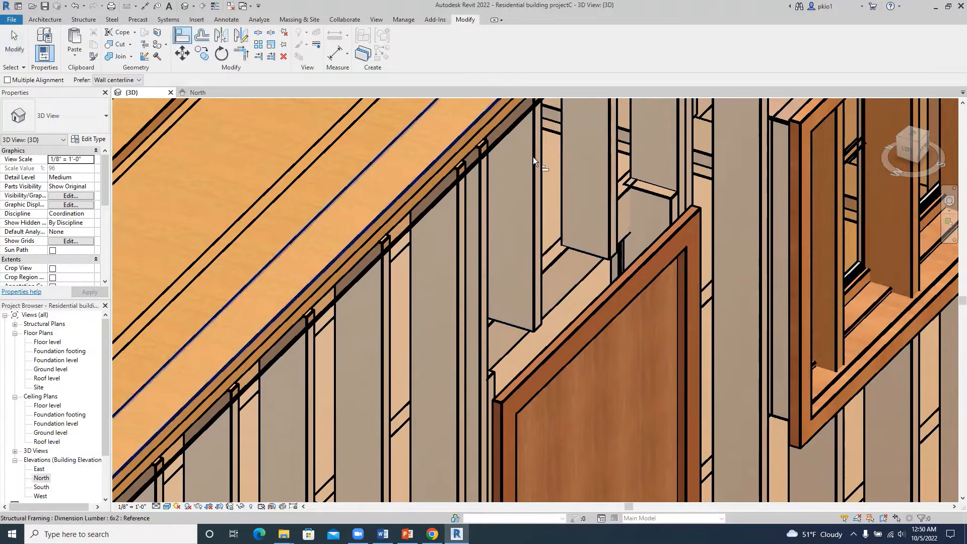
click(674, 211)
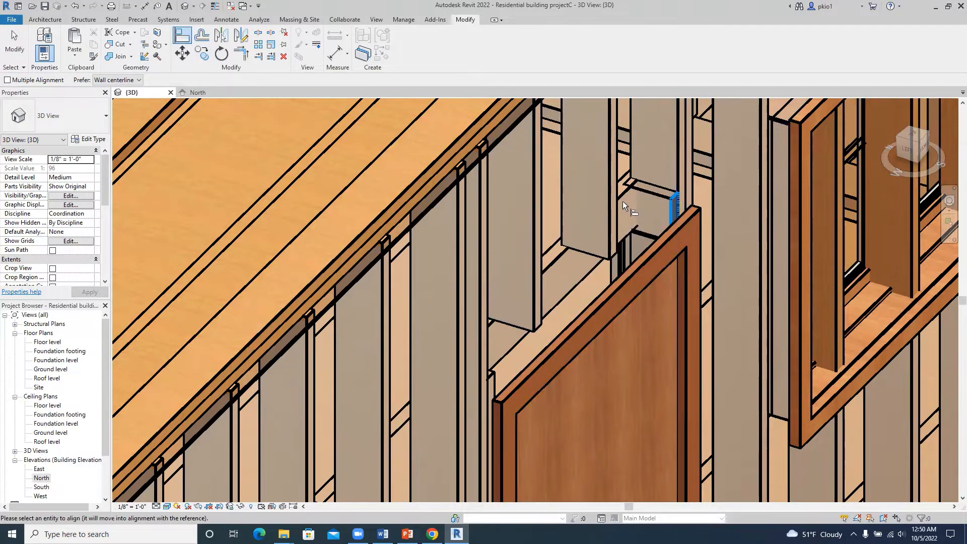
click(699, 214)
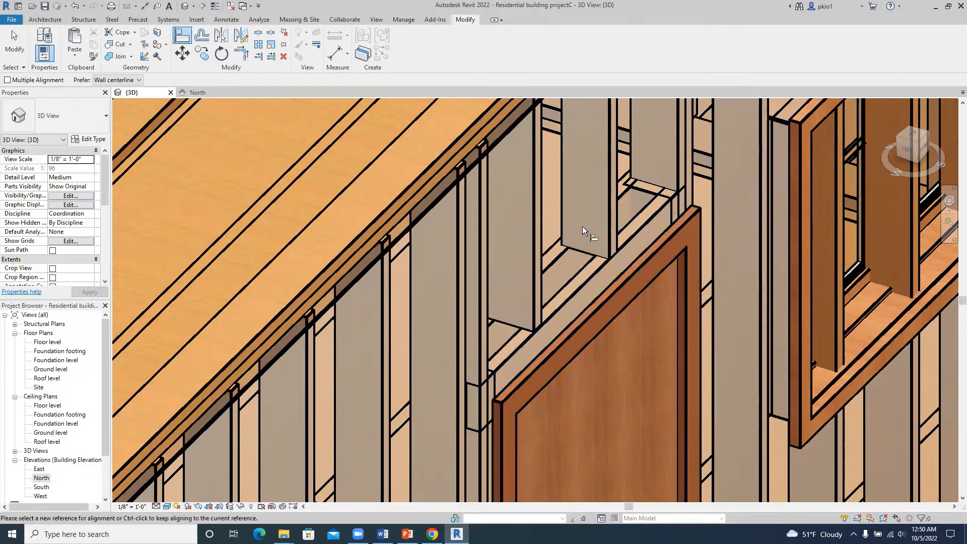
scroll(582, 225, down, 5)
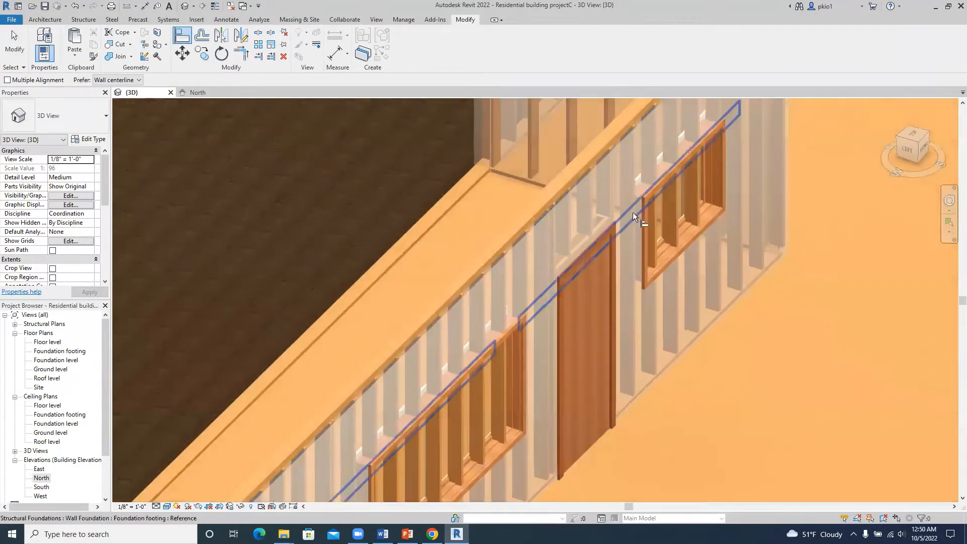
scroll(612, 216, up, 3)
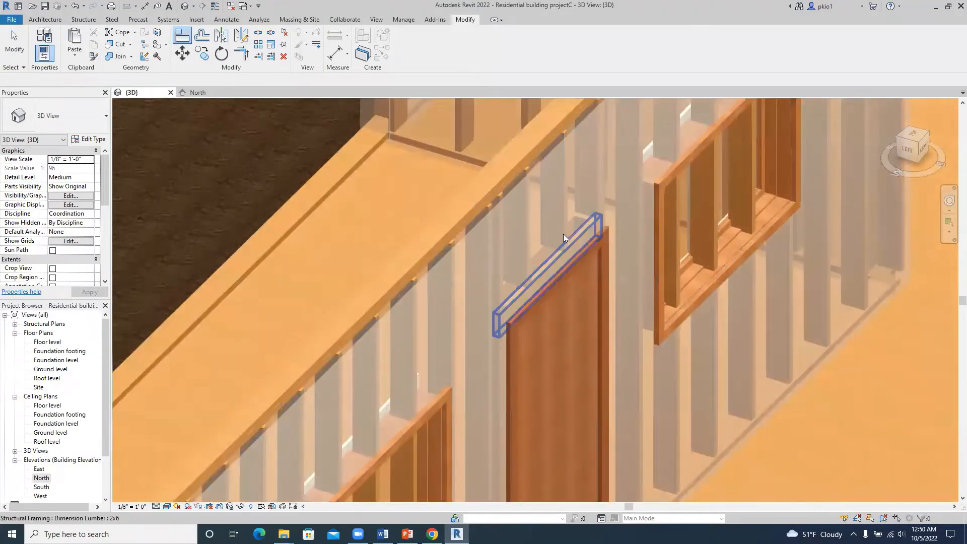
key(Escape)
Step: Examine the north wall's door and window framing in 3D from the inside and outside, ending at the wide double window
scroll(537, 266, down, 4)
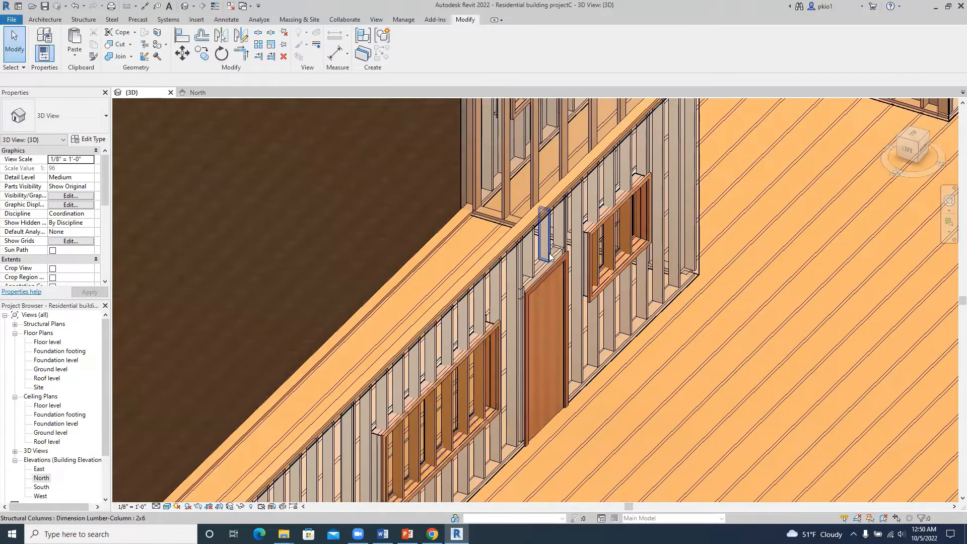
scroll(549, 252, down, 3)
scroll(455, 385, up, 2)
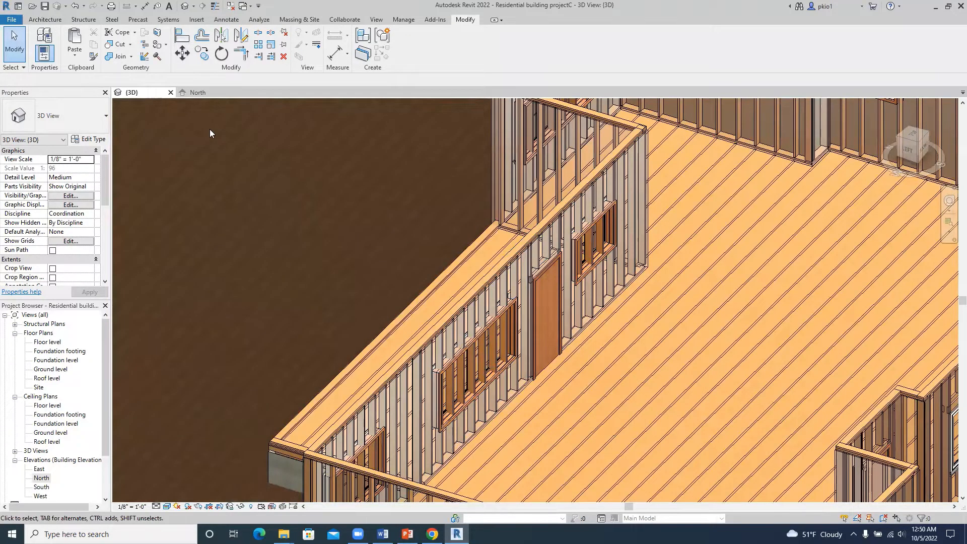
click(950, 201)
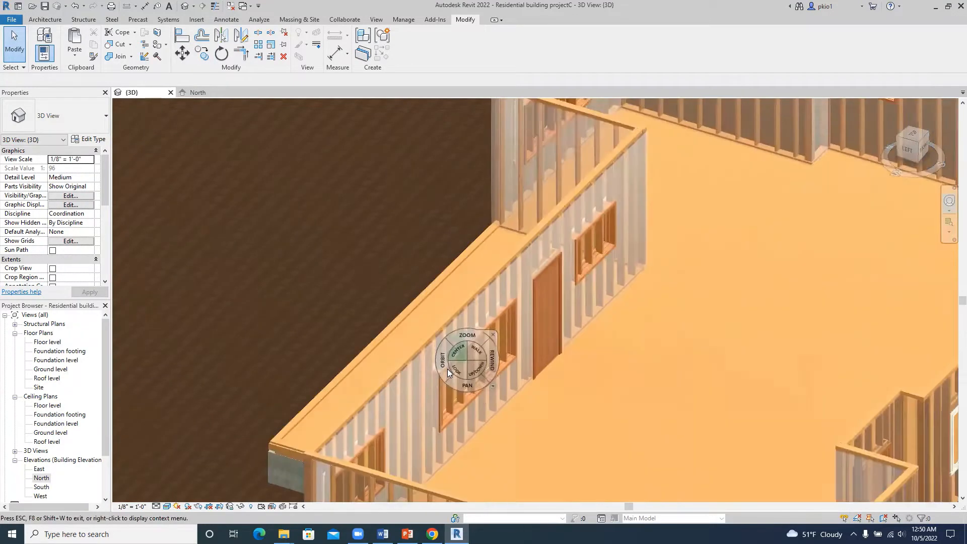
drag(448, 372, 554, 348)
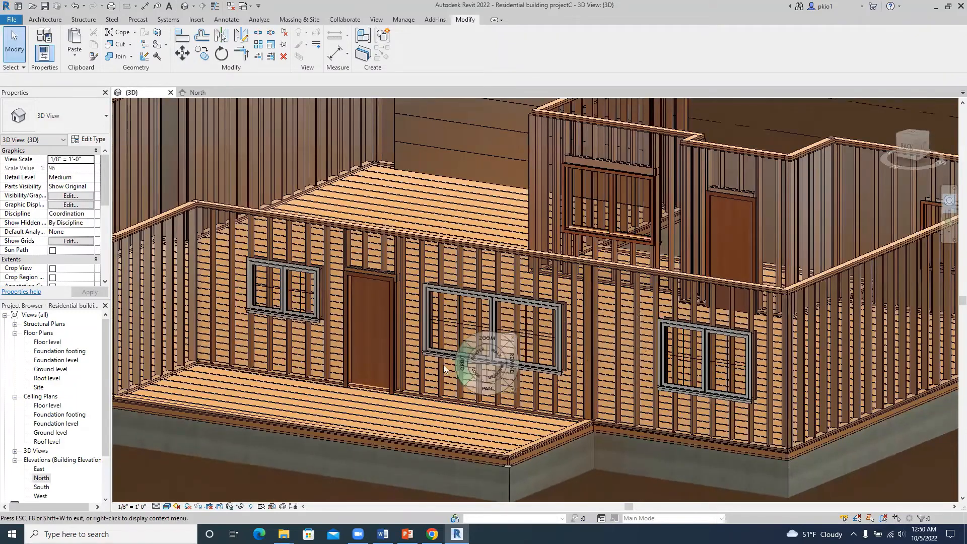
scroll(419, 354, up, 2)
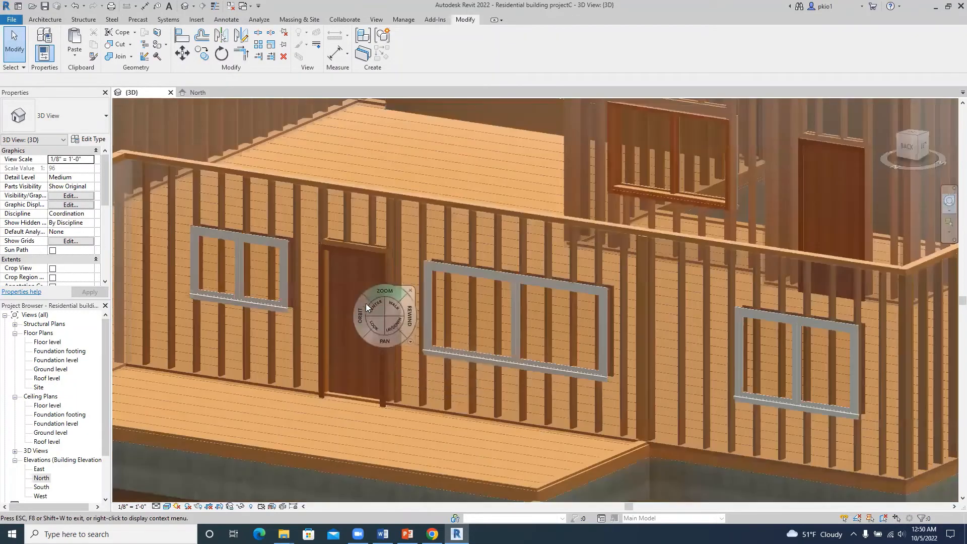
scroll(583, 308, up, 2)
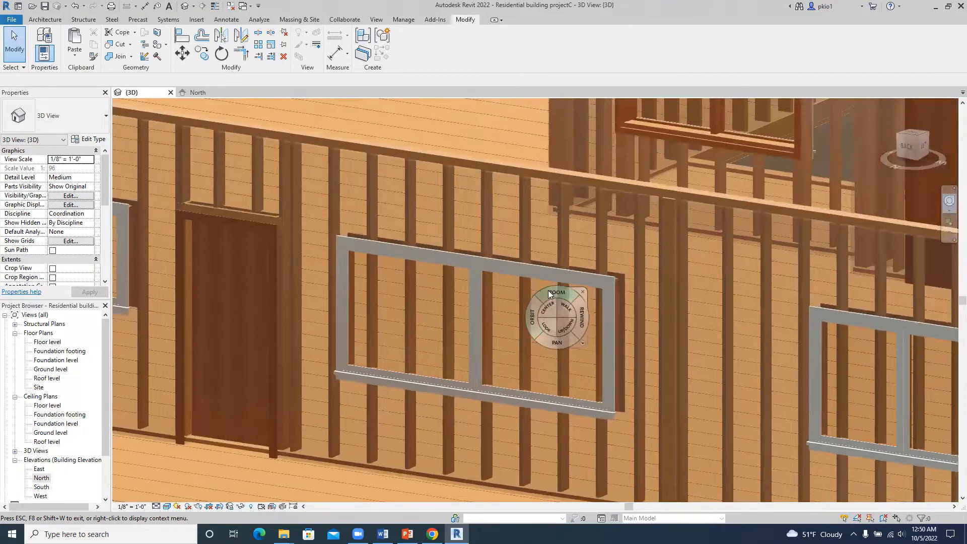
scroll(548, 291, up, 1)
key(Escape)
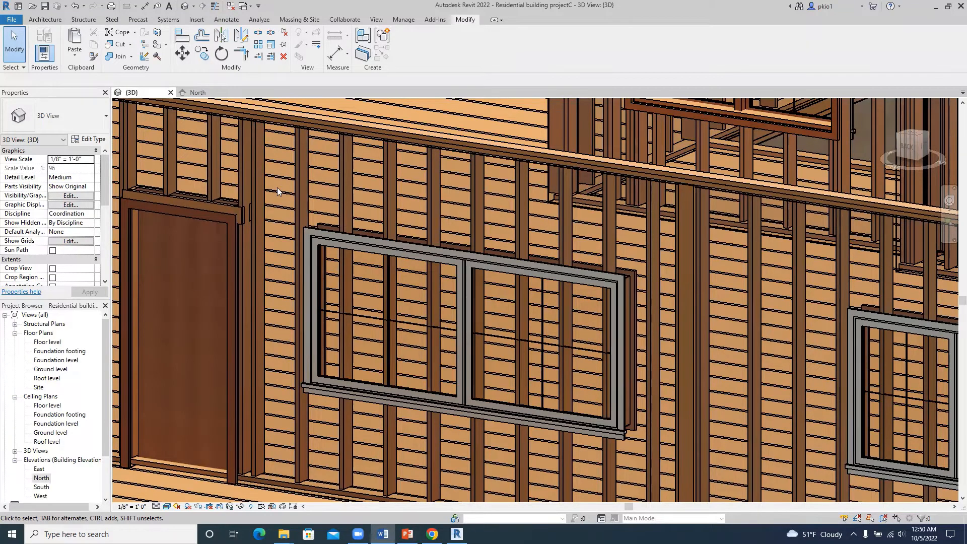
Step: Open the North elevation and inspect the studs beside and crossing the wide double casement window
click(201, 93)
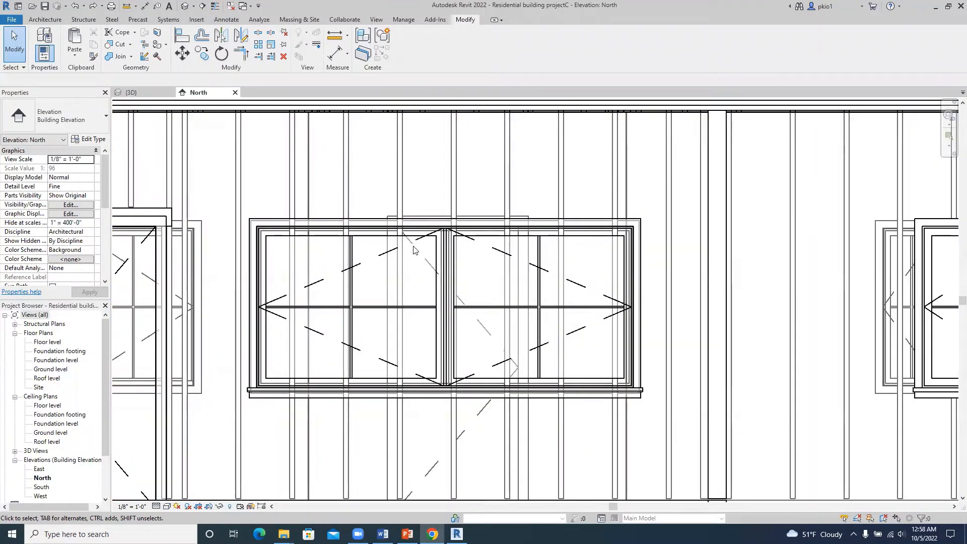
scroll(420, 257, down, 1)
scroll(289, 257, up, 1)
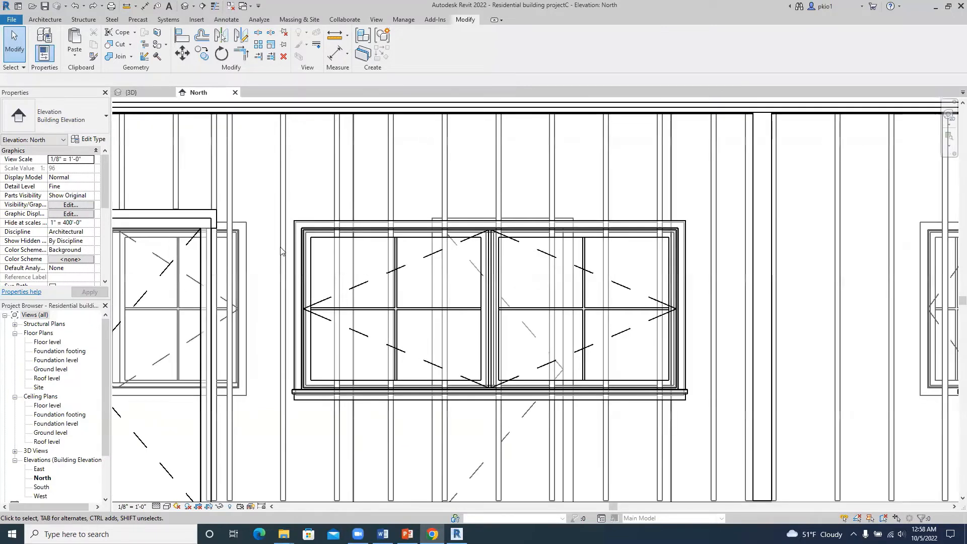
click(285, 177)
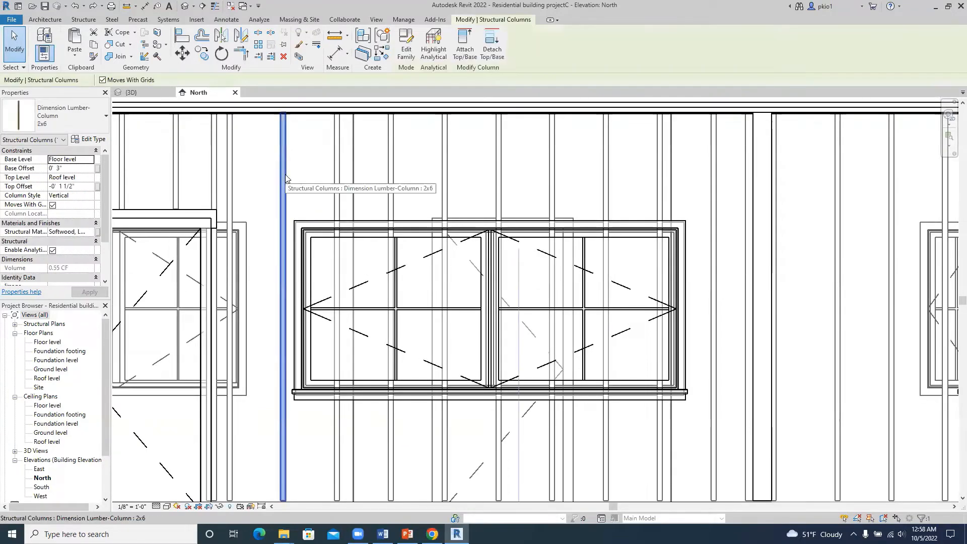
click(334, 177)
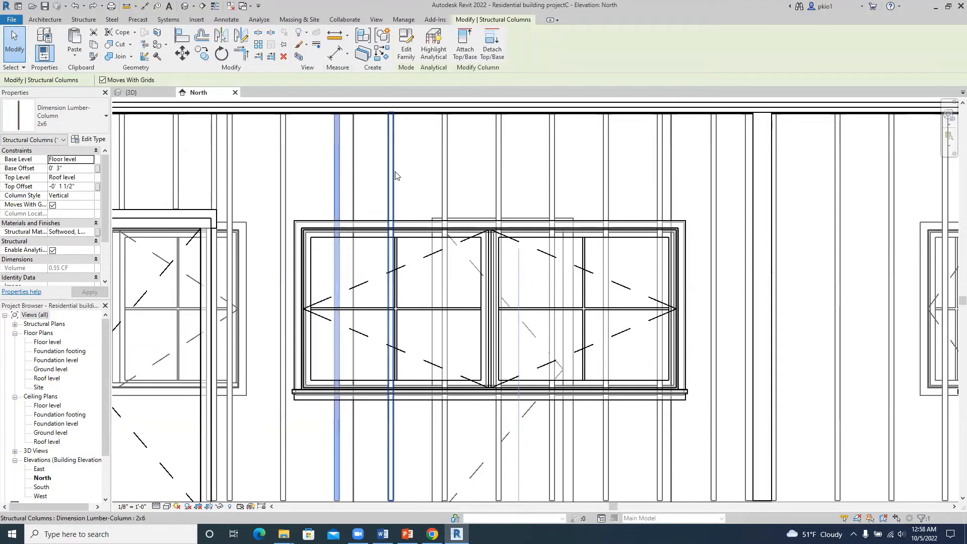
click(394, 186)
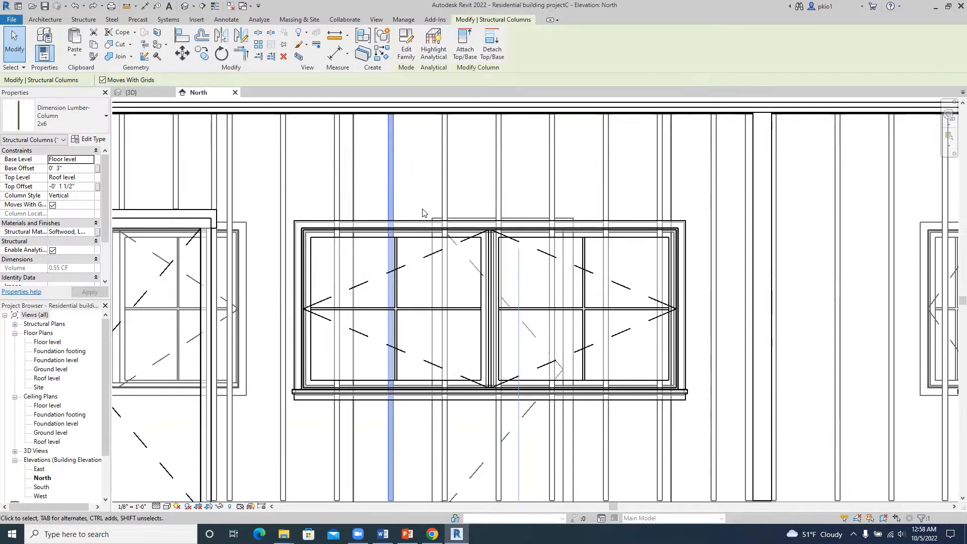
scroll(322, 239, up, 4)
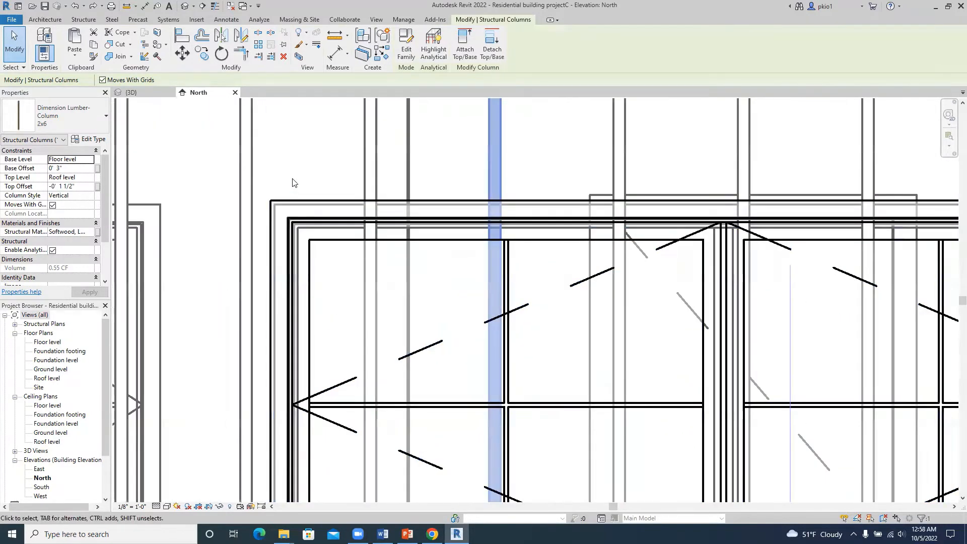
click(295, 183)
Step: Make three side-by-side copies of the full-height 2x6 stud left of the wide window, spaced 1 1/2" toward the window frame
click(254, 191)
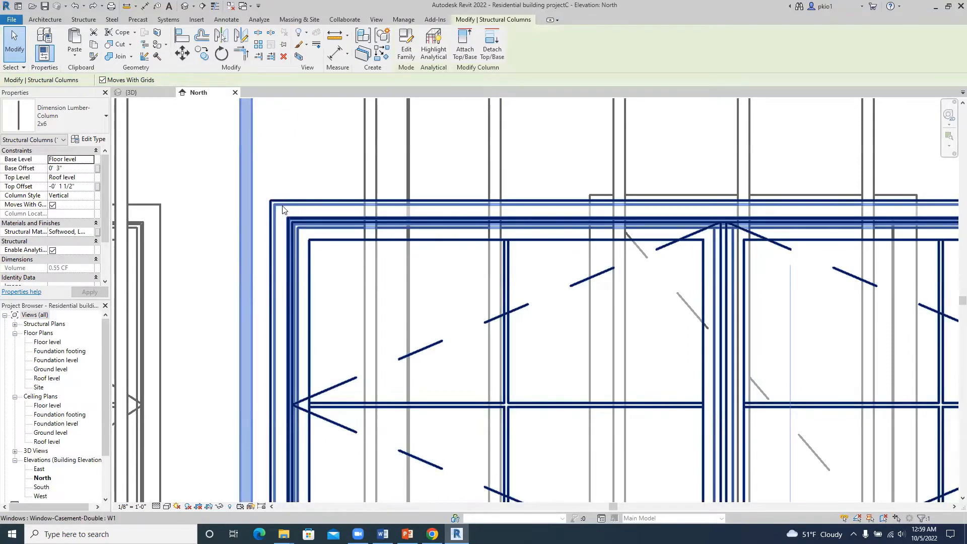
click(202, 55)
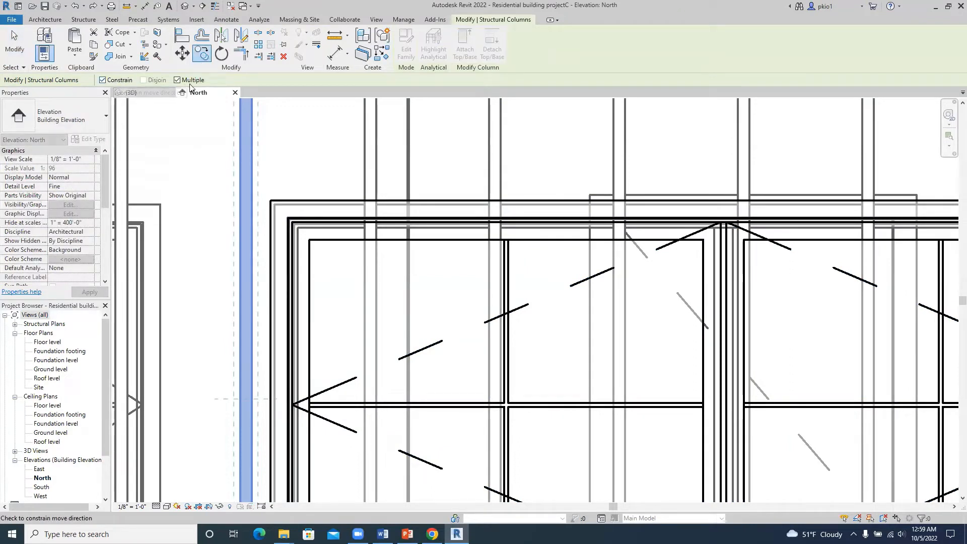
click(241, 198)
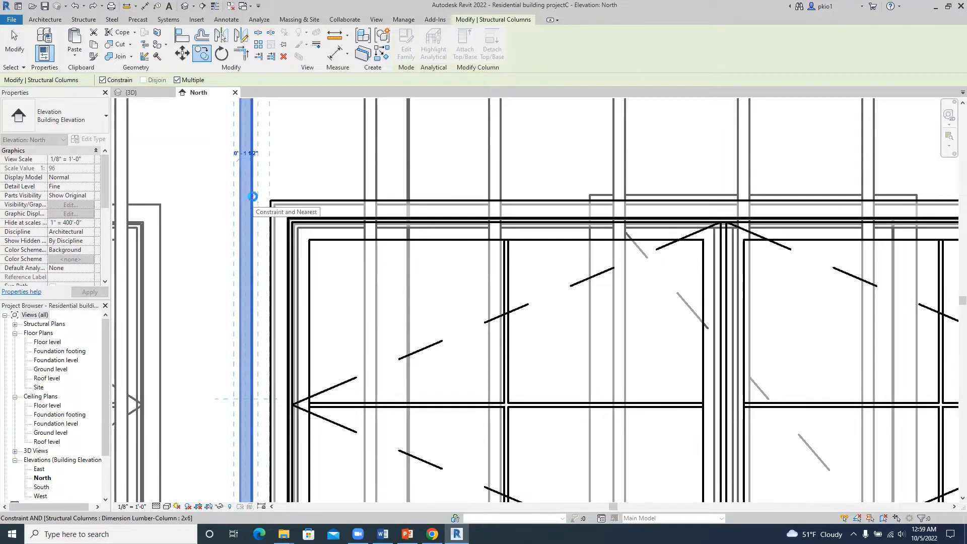
click(252, 197)
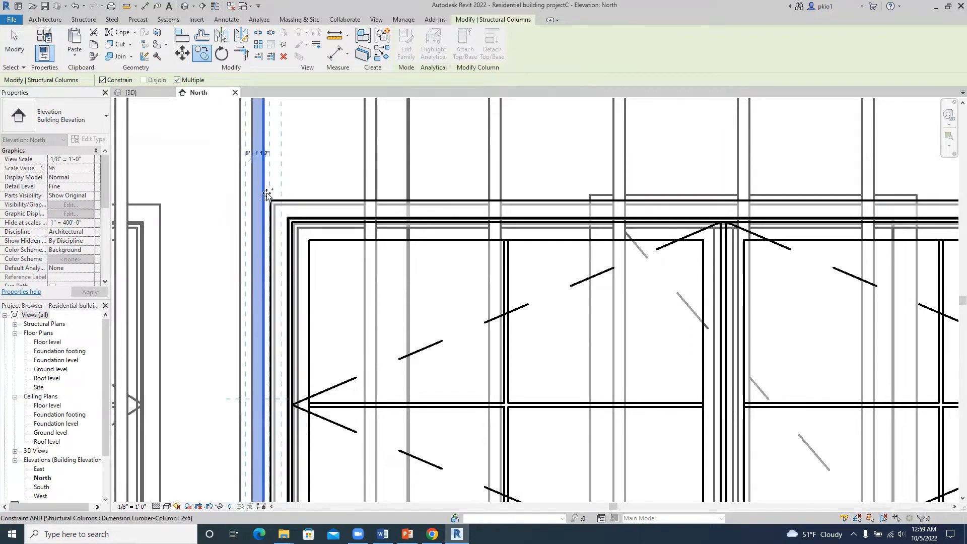
click(266, 194)
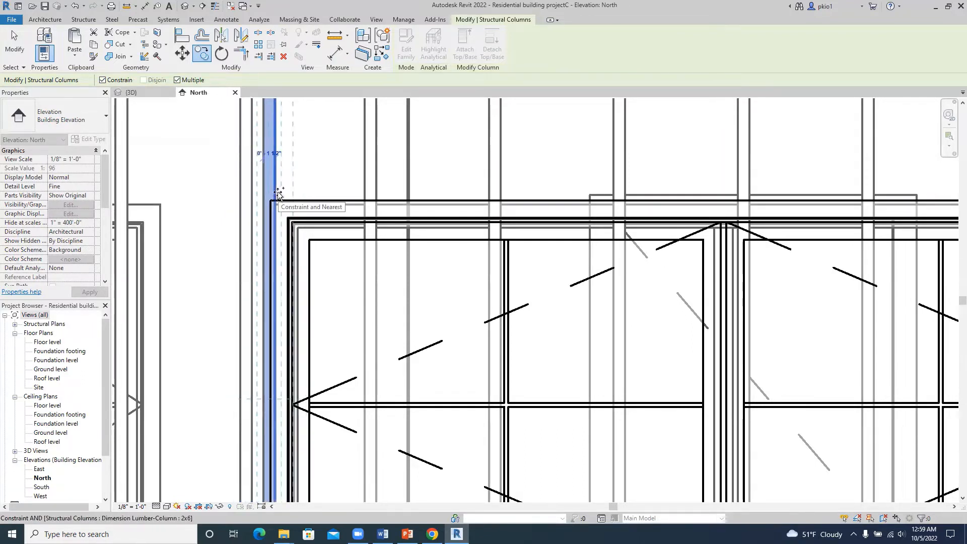
right_click(314, 169)
click(328, 173)
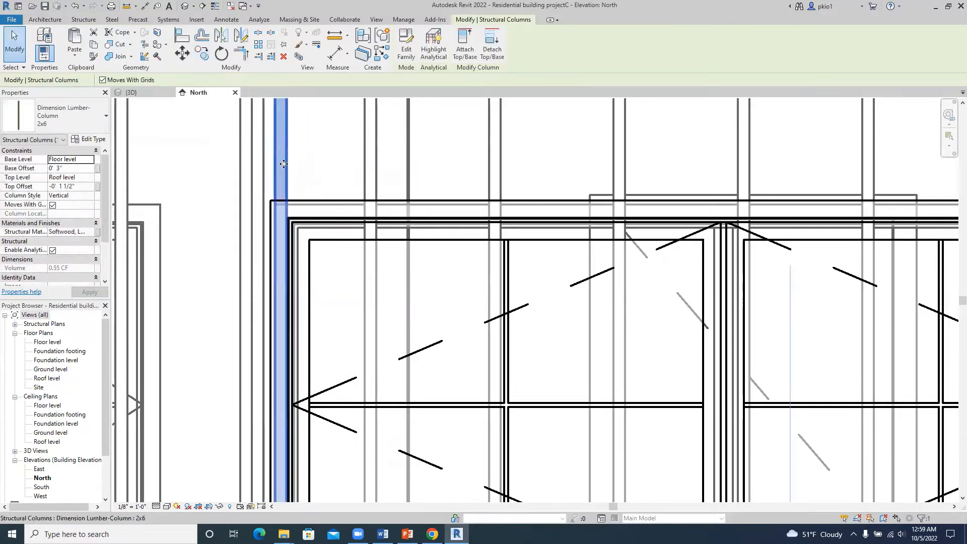
Step: Move the side-by-side 2x6 studs left of the wide window so the innermost stud's left edge meets the window trim's outer corner
scroll(283, 164, down, 2)
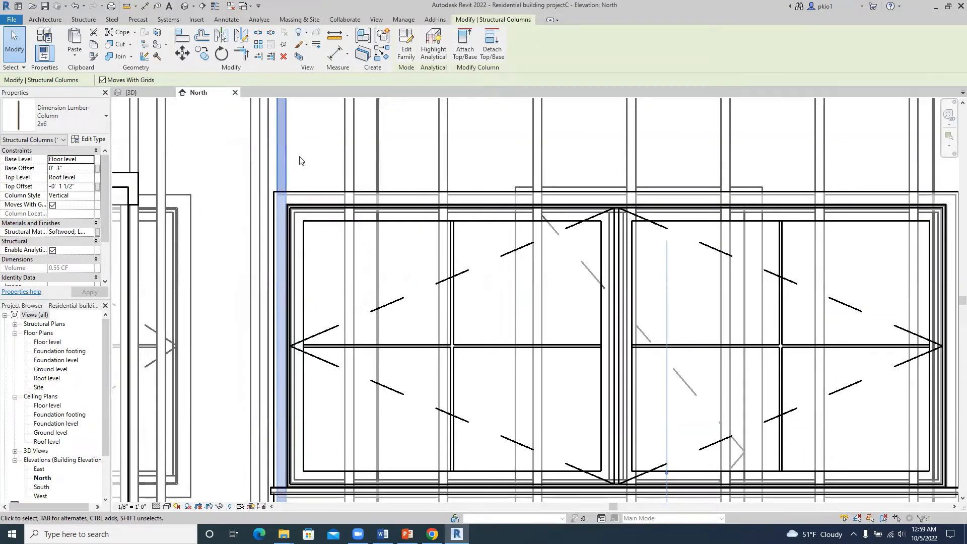
ctrl+click(270, 180)
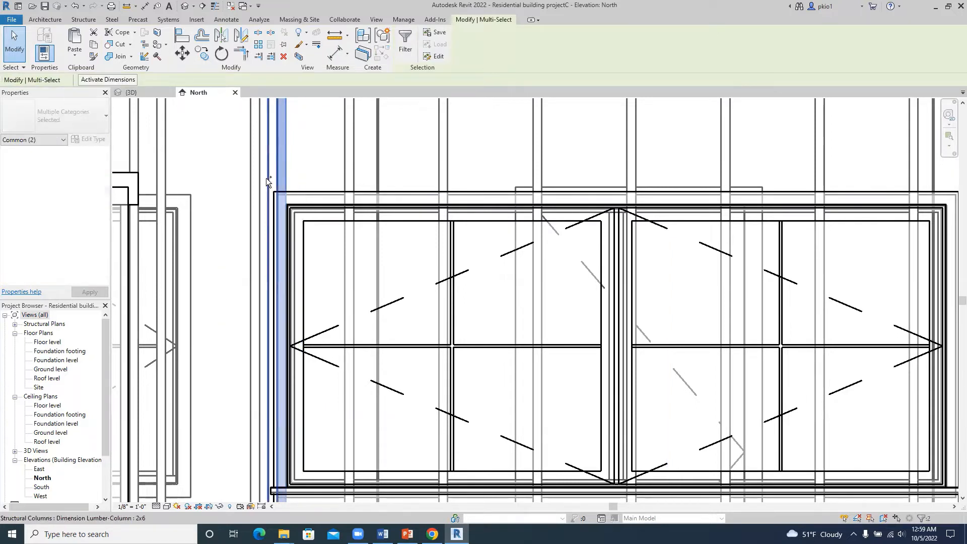
ctrl+click(261, 177)
ctrl+click(261, 177)
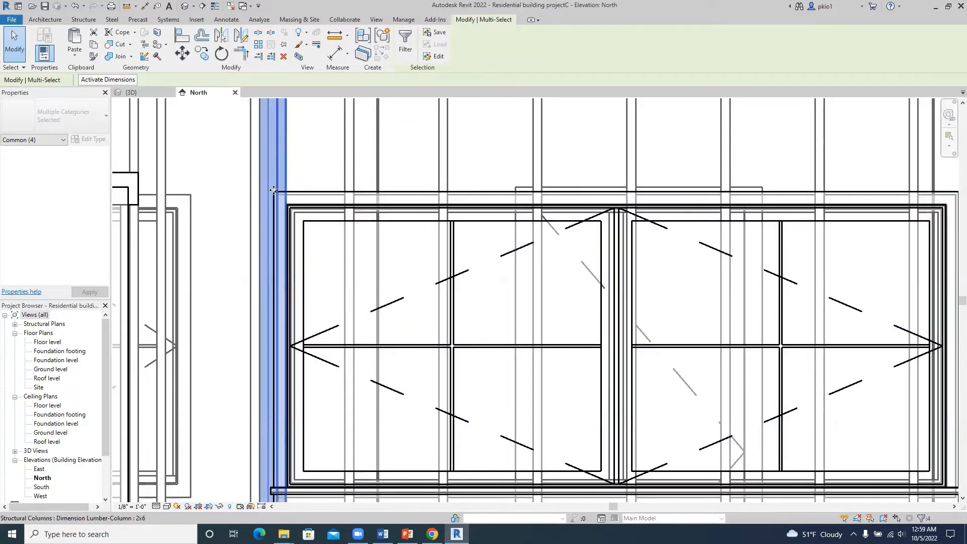
scroll(274, 190, up, 5)
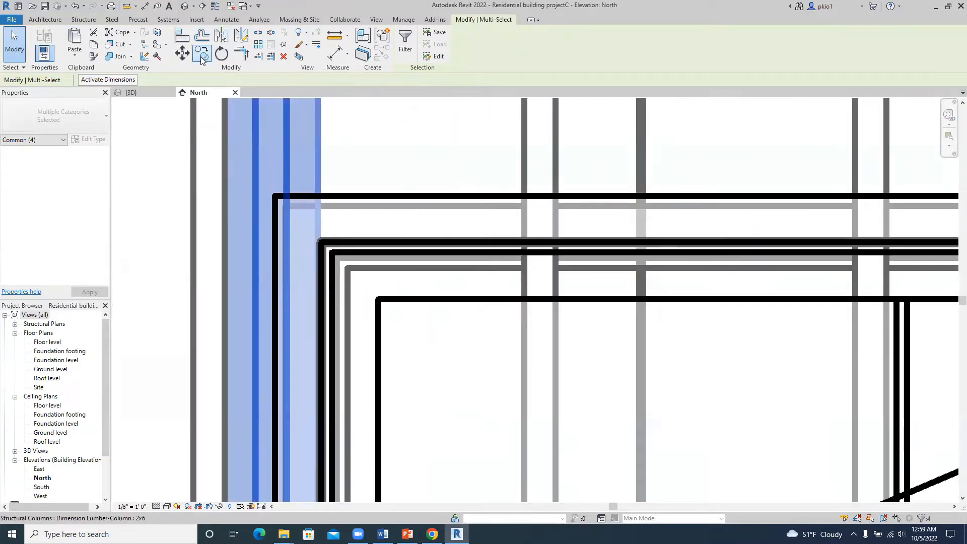
click(182, 53)
click(286, 196)
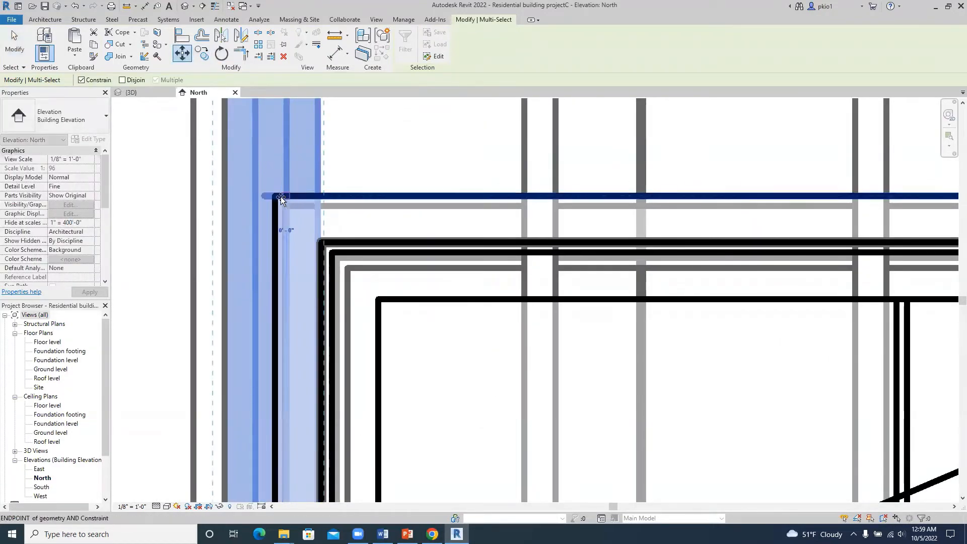
click(275, 195)
scroll(310, 187, down, 2)
scroll(311, 187, down, 2)
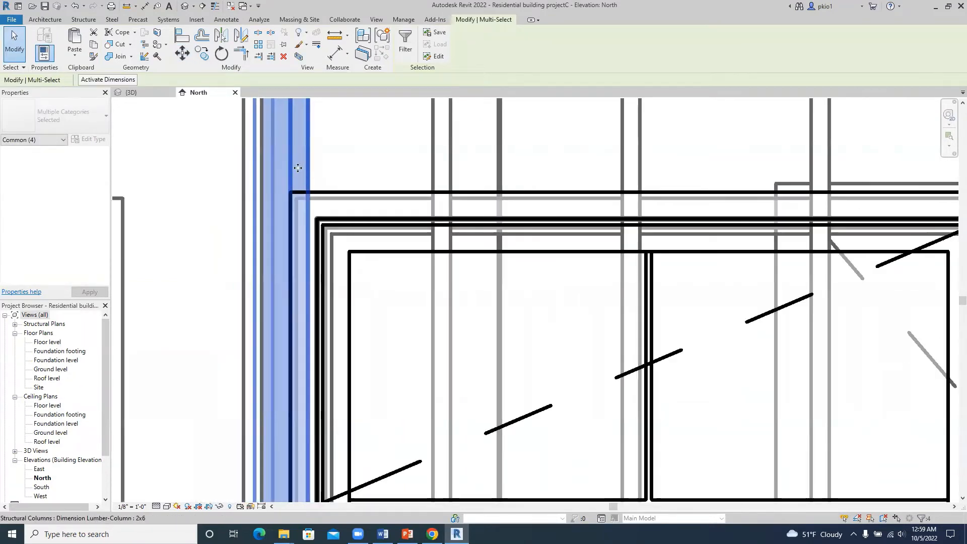
scroll(296, 215, down, 2)
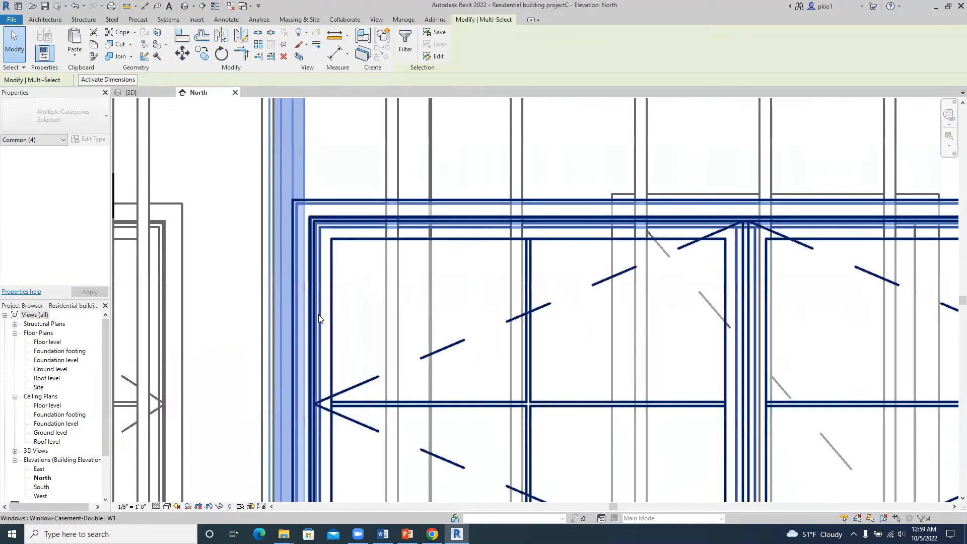
key(Escape)
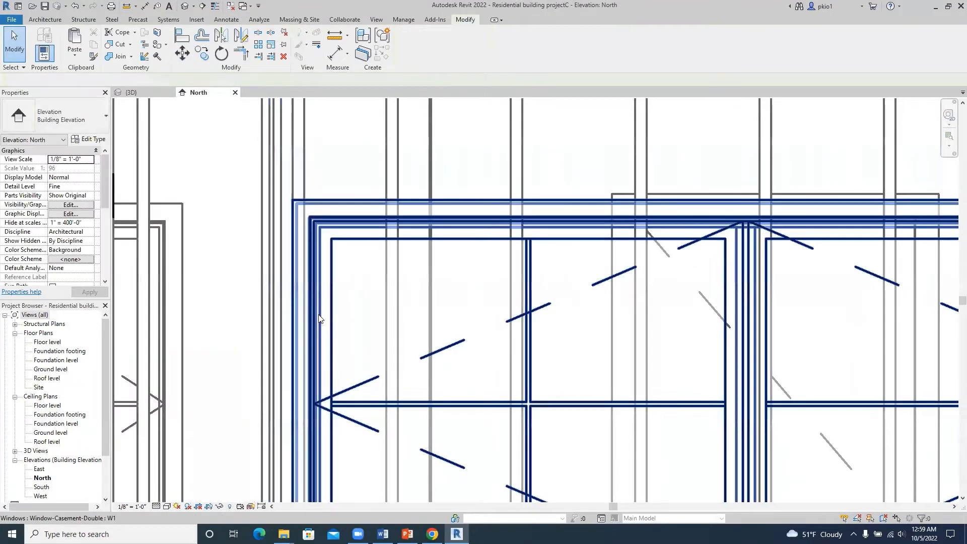
Step: Delete the outermost 2x6 stud overlapping the moved studs left of the wide window
click(275, 195)
key(Escape)
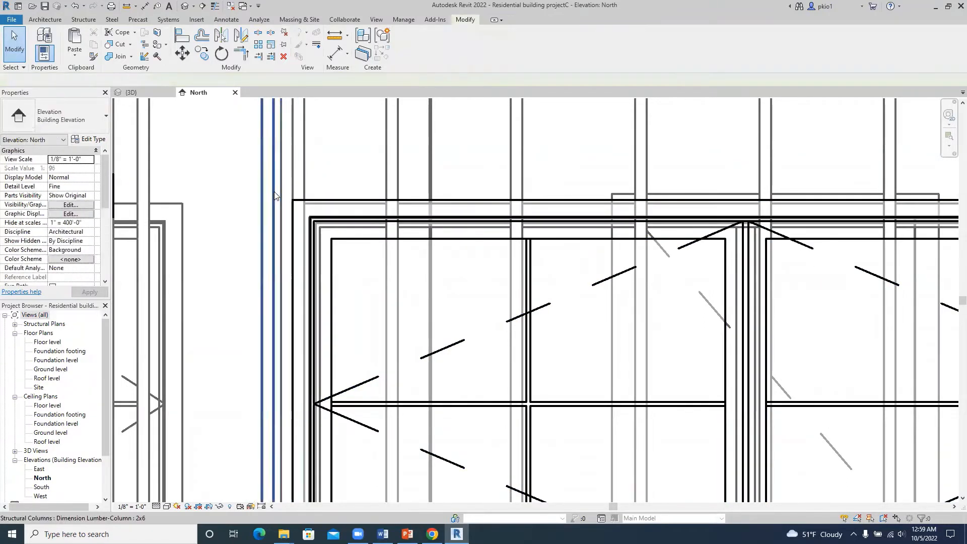
click(268, 200)
drag(269, 198, 276, 198)
click(339, 169)
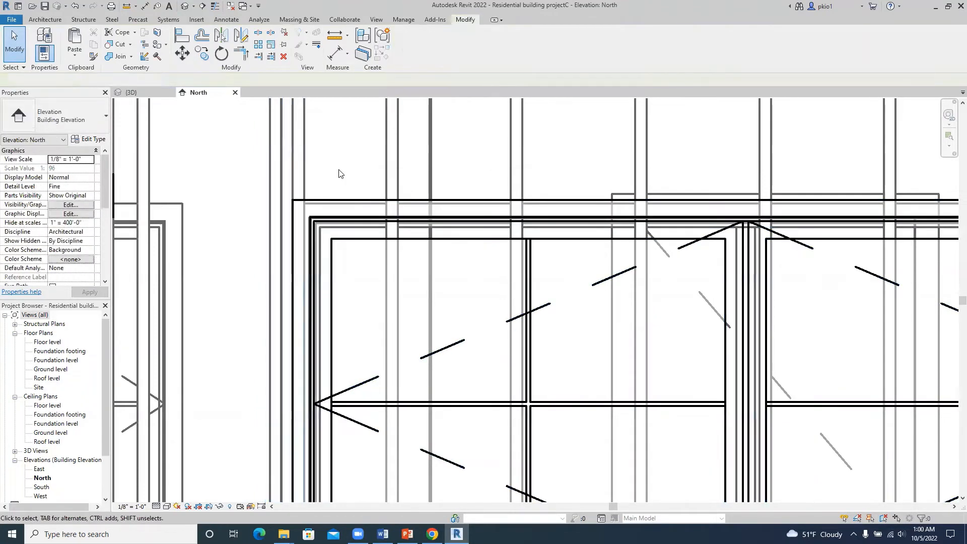
Step: Start a new beam similar to the north wall's 6x2 Dimension Lumber bottom plate
scroll(320, 217, down, 4)
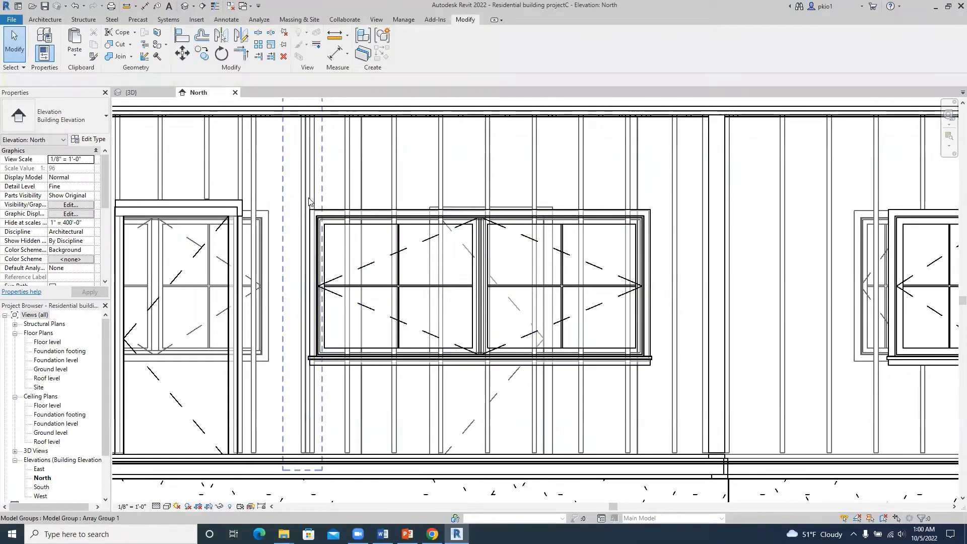
scroll(309, 202, down, 2)
scroll(323, 372, up, 2)
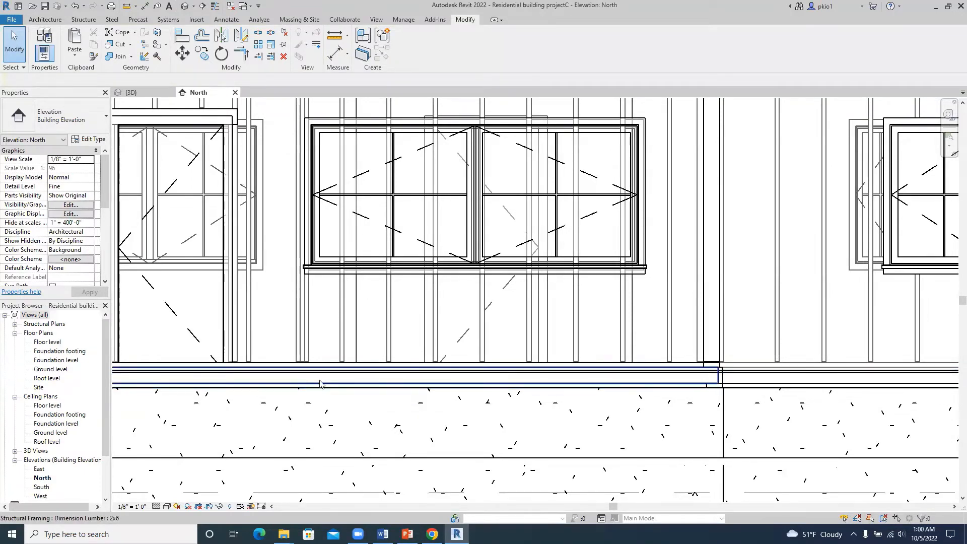
click(292, 363)
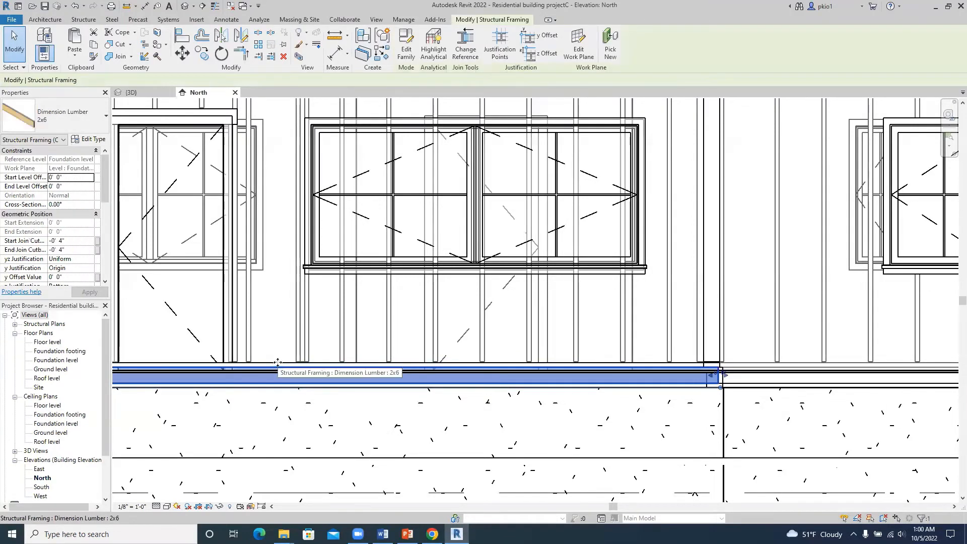
key(Escape)
click(283, 366)
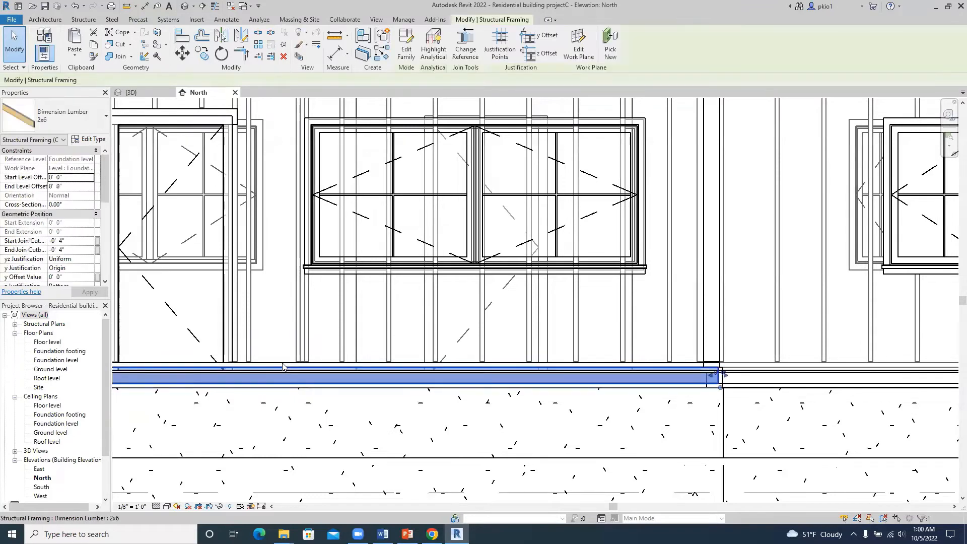
scroll(283, 369, up, 3)
click(283, 370)
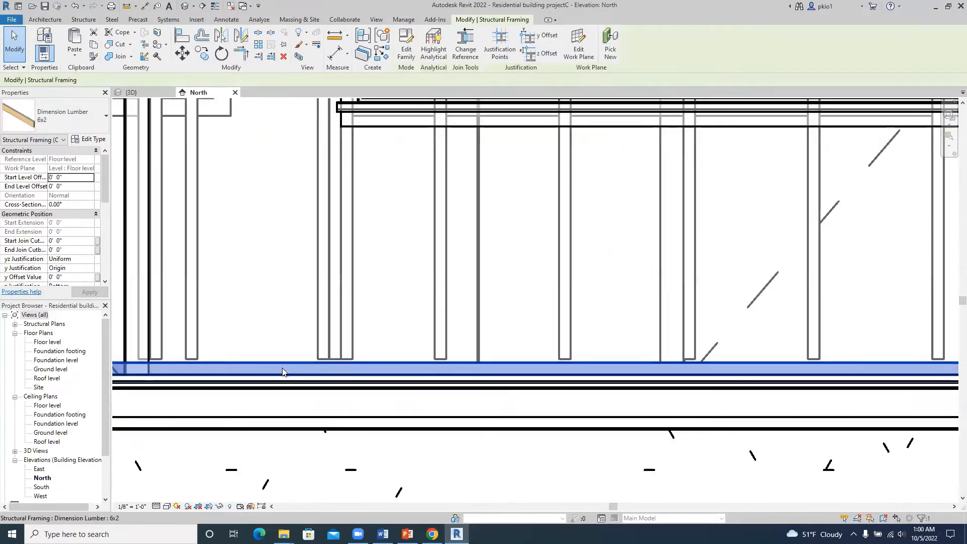
right_click(282, 371)
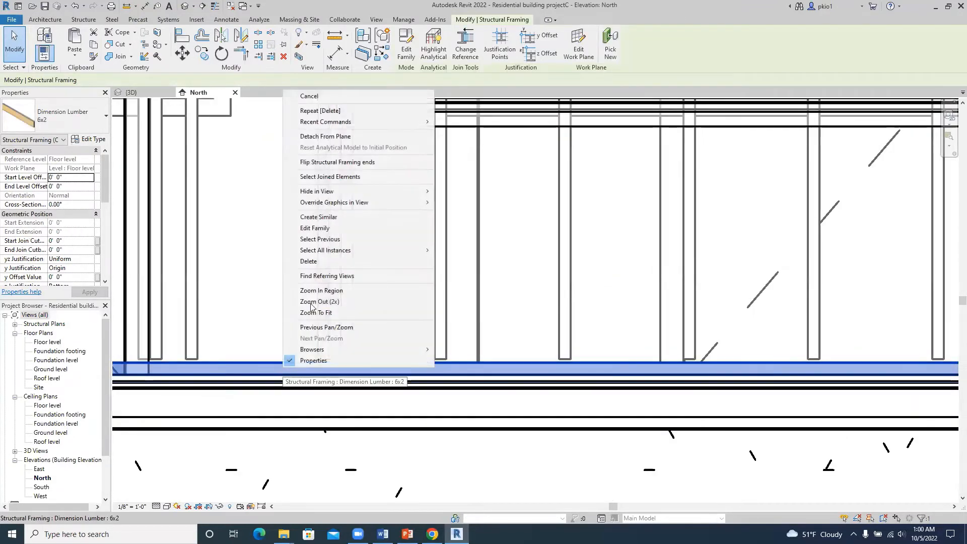
click(314, 217)
Step: Place a horizontal 6x2 beam along the wide window's sill, from the left jamb studs to just past the right trim edge
scroll(419, 308, up, 5)
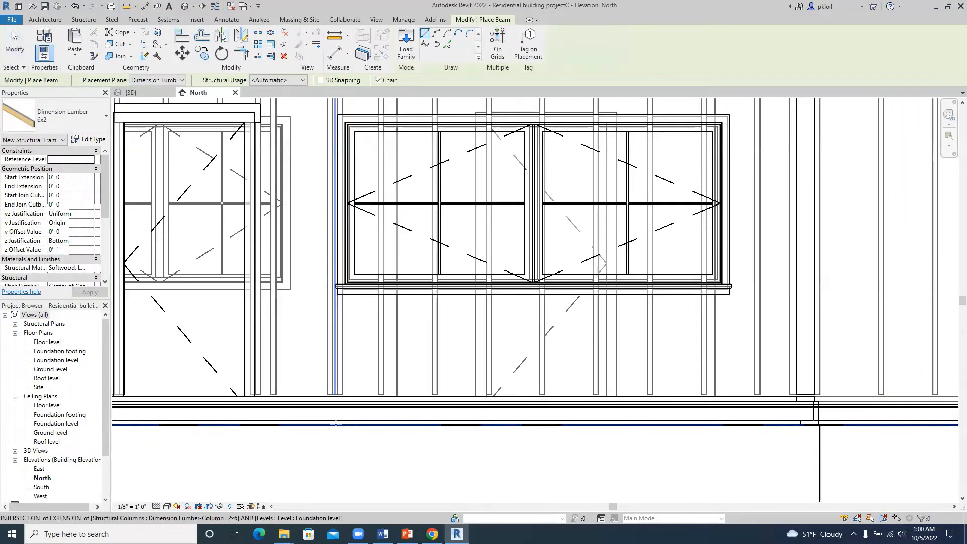
scroll(415, 287, up, 2)
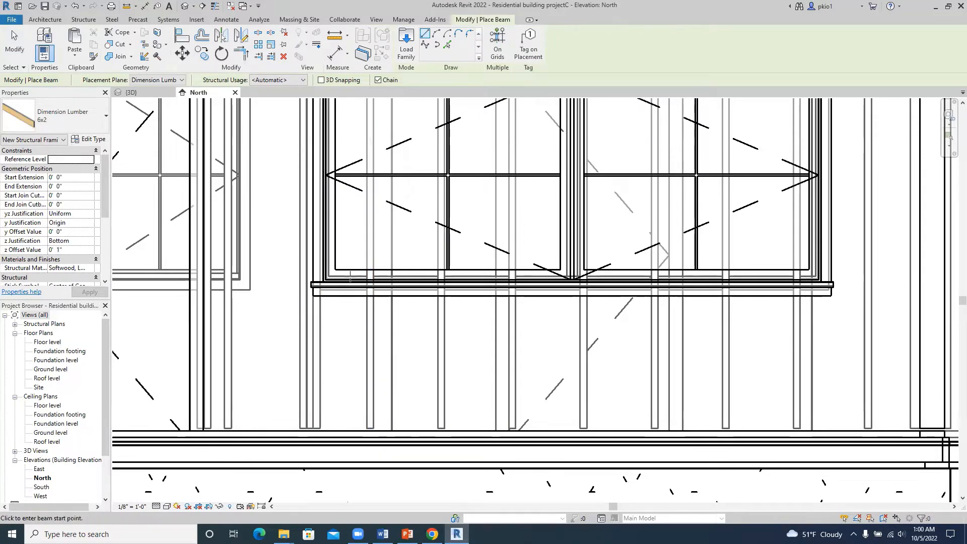
scroll(349, 278, down, 3)
scroll(342, 278, up, 4)
scroll(342, 277, up, 2)
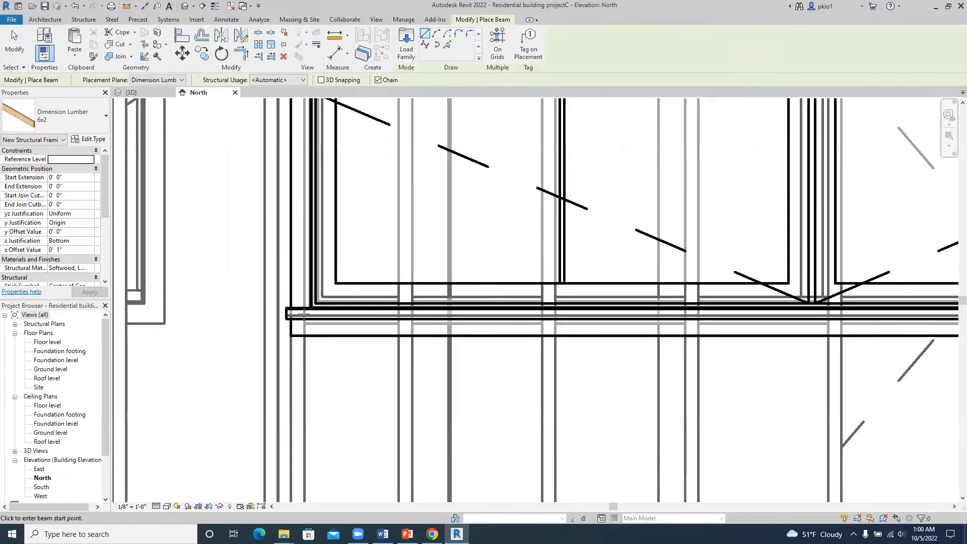
click(303, 313)
scroll(282, 332, down, 4)
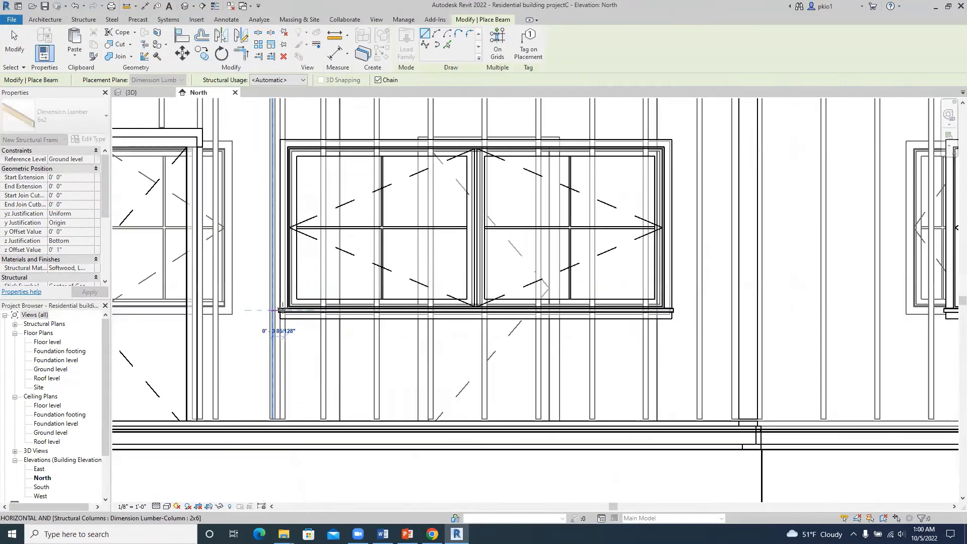
scroll(664, 304, up, 3)
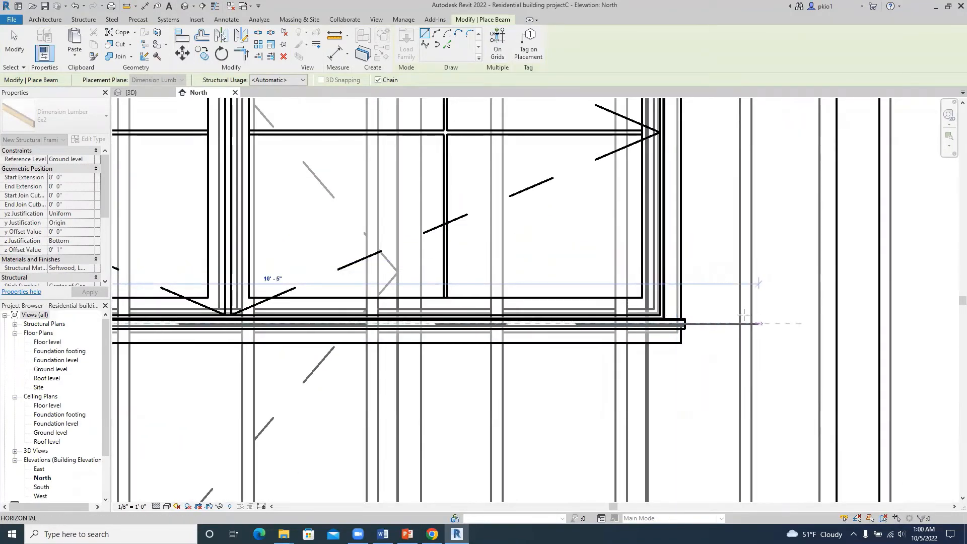
click(711, 322)
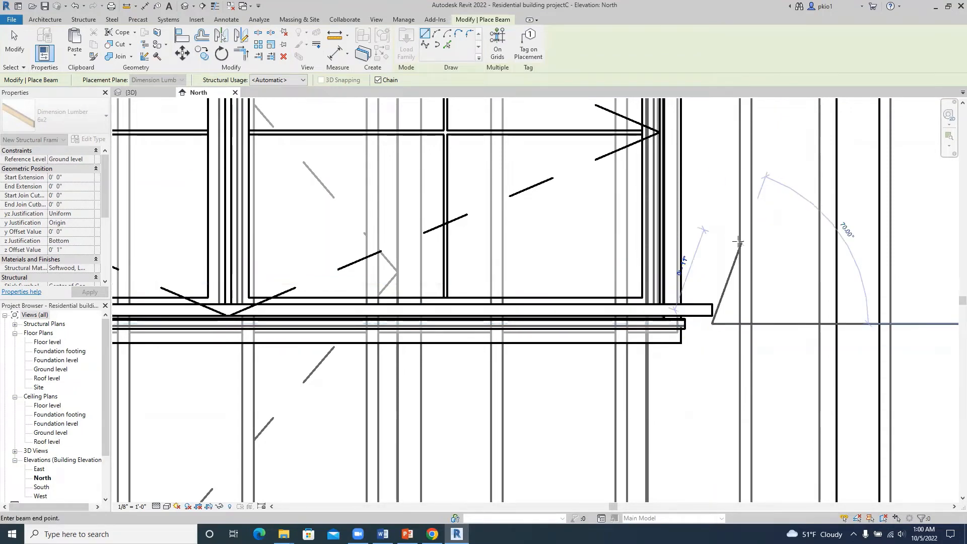
scroll(720, 272, down, 2)
key(Escape)
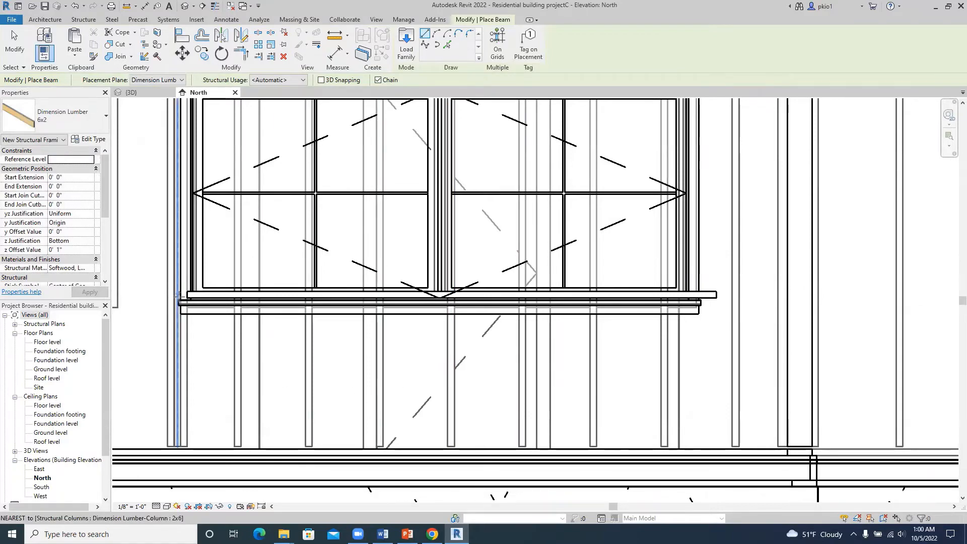
key(Escape)
key(Escape)
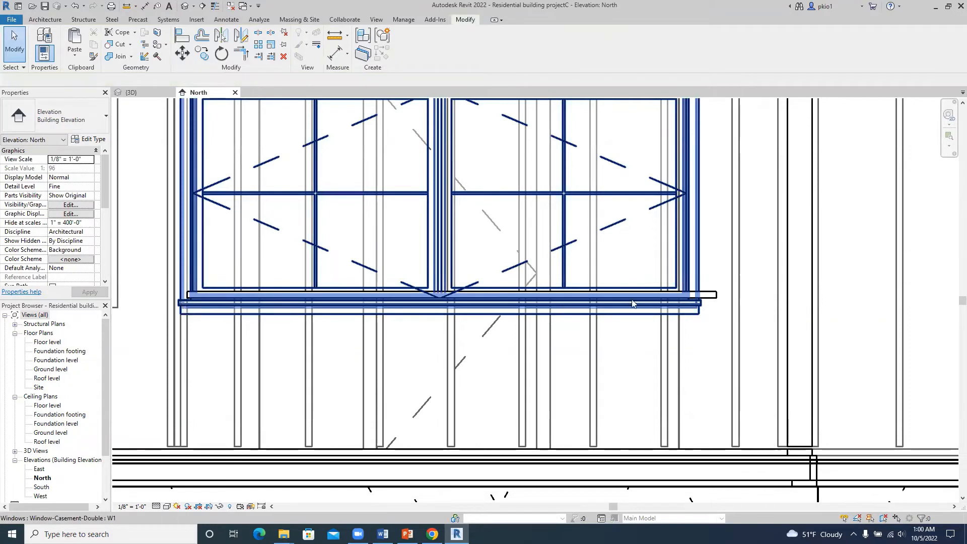
Step: Nudge the 6x2 sill beam down beneath the window frame, to start and end level offsets of 2' 9 103/256"
click(702, 295)
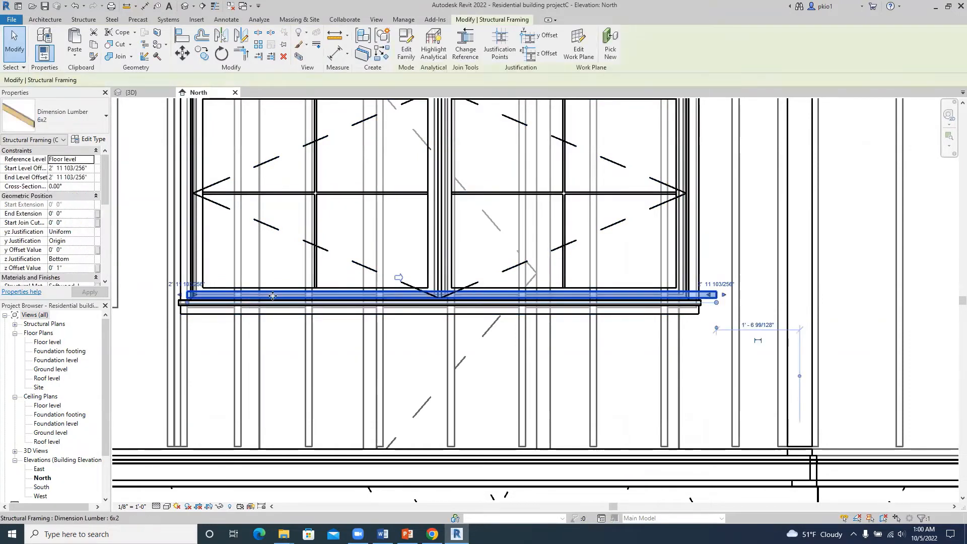
scroll(245, 294, up, 3)
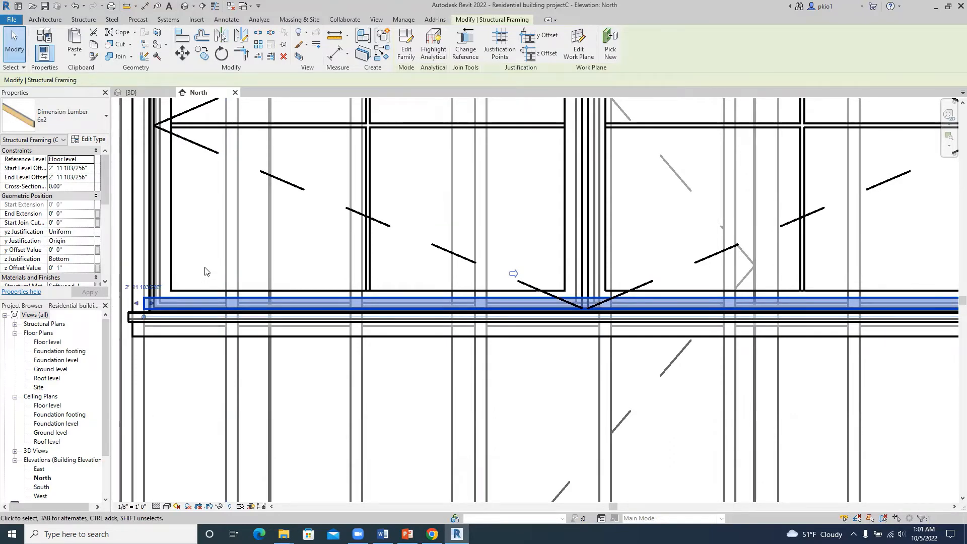
scroll(204, 272, down, 2)
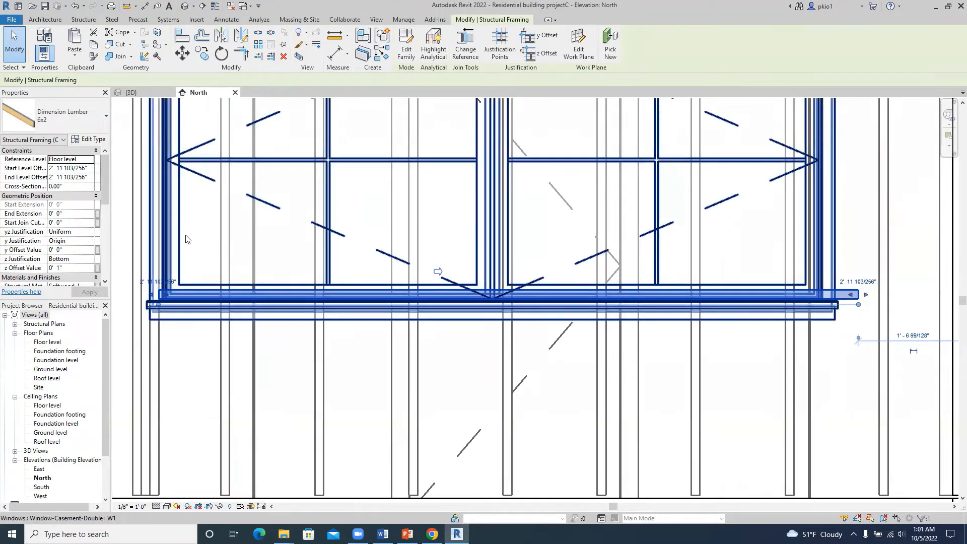
key(Down)
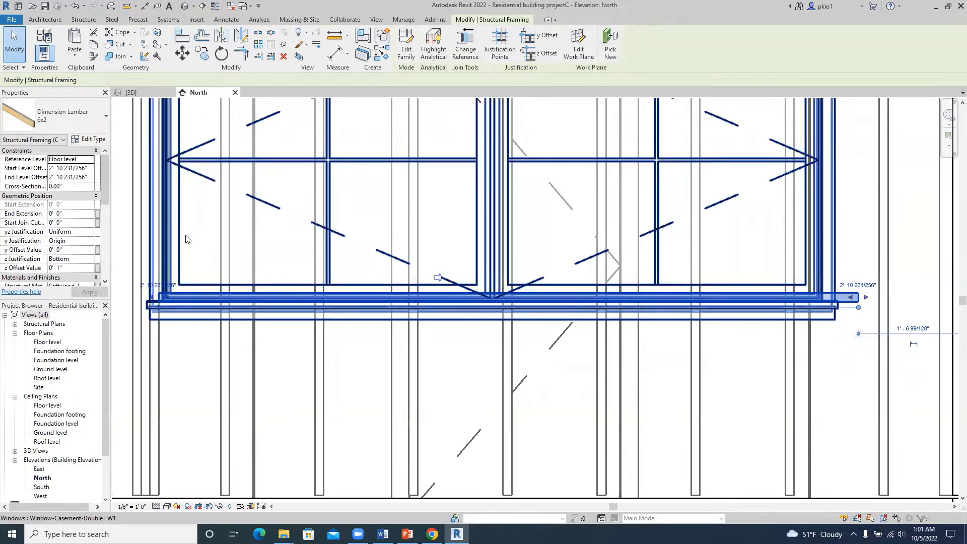
key(Down)
key(Down)
key(Down)
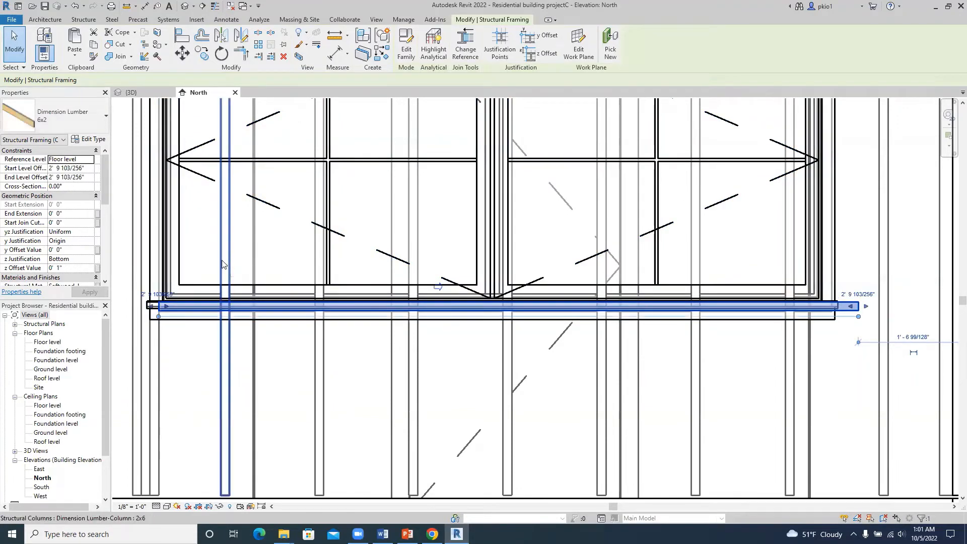
Step: Split the leftmost 2x6 stud crossing the wide window opening at the underside of the 6x2 sill beam
scroll(214, 291, down, 3)
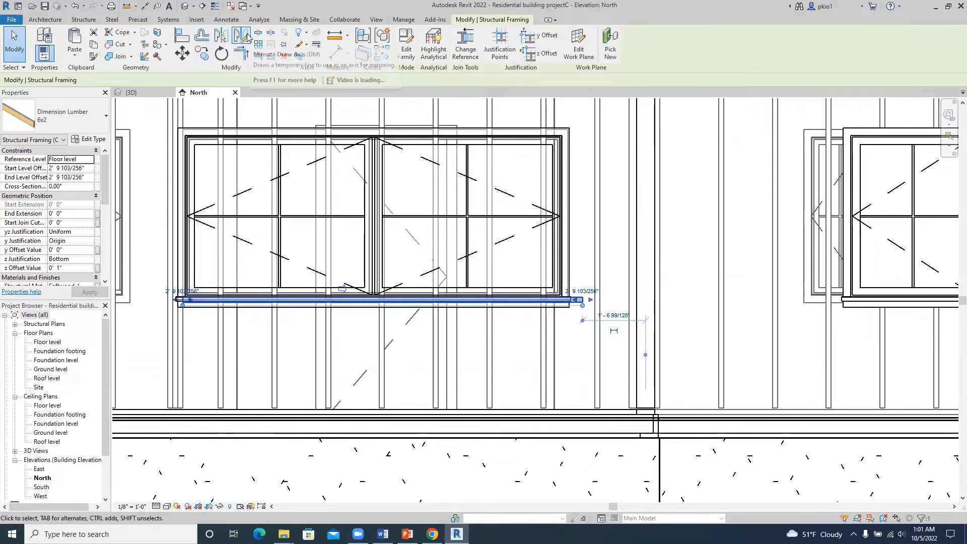
click(241, 35)
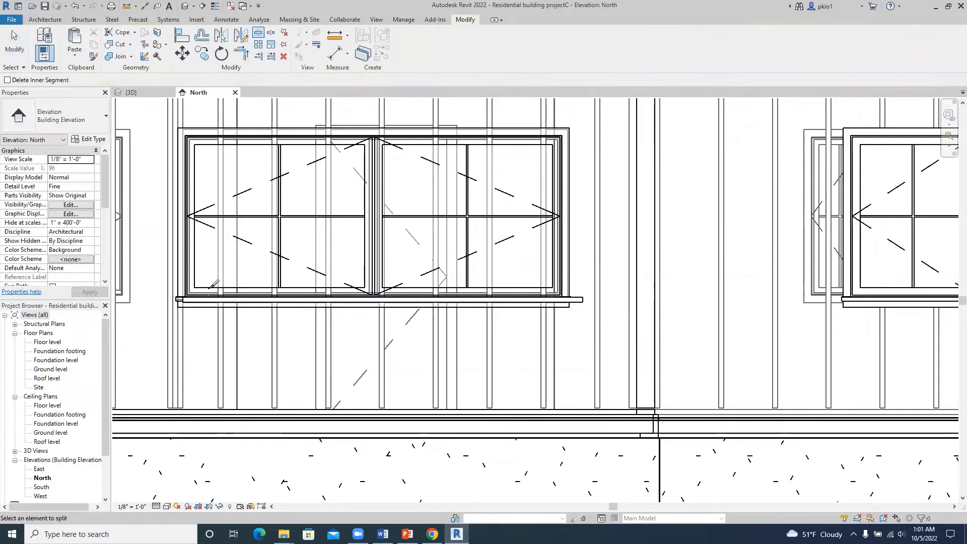
scroll(231, 302, up, 5)
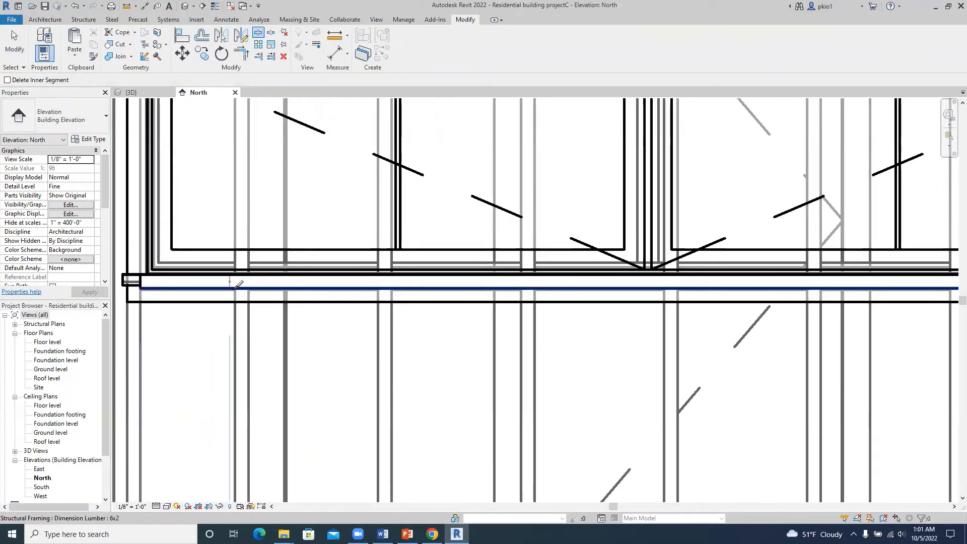
scroll(246, 284, up, 2)
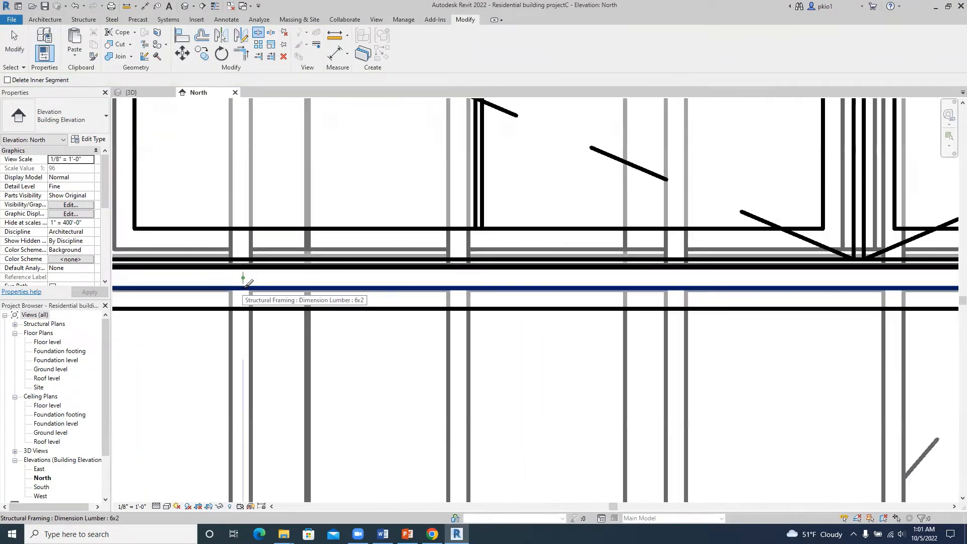
scroll(249, 283, up, 2)
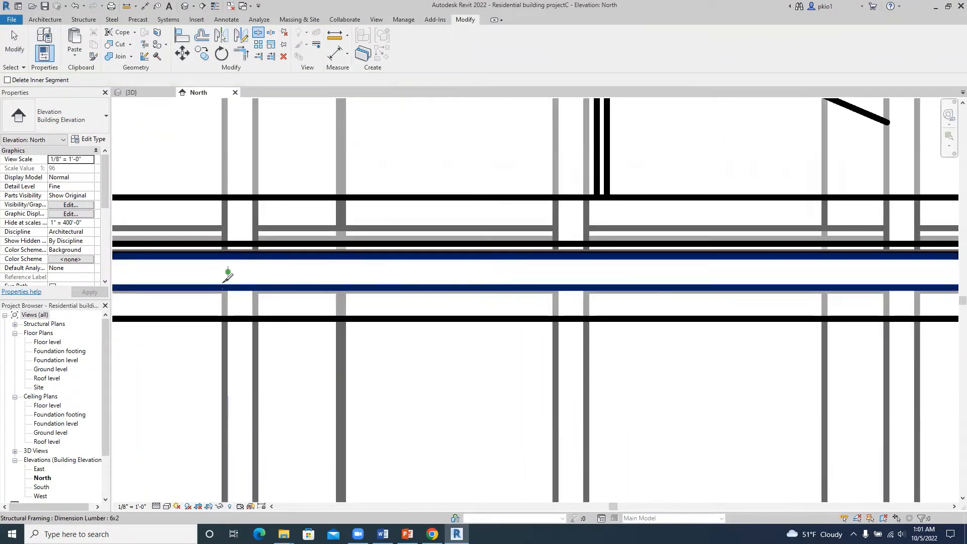
scroll(247, 282, down, 3)
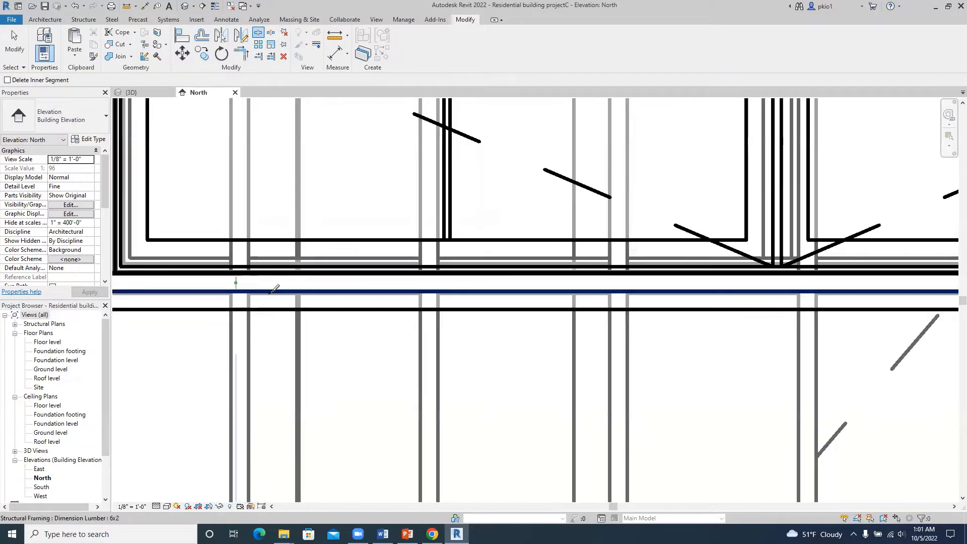
scroll(255, 289, down, 1)
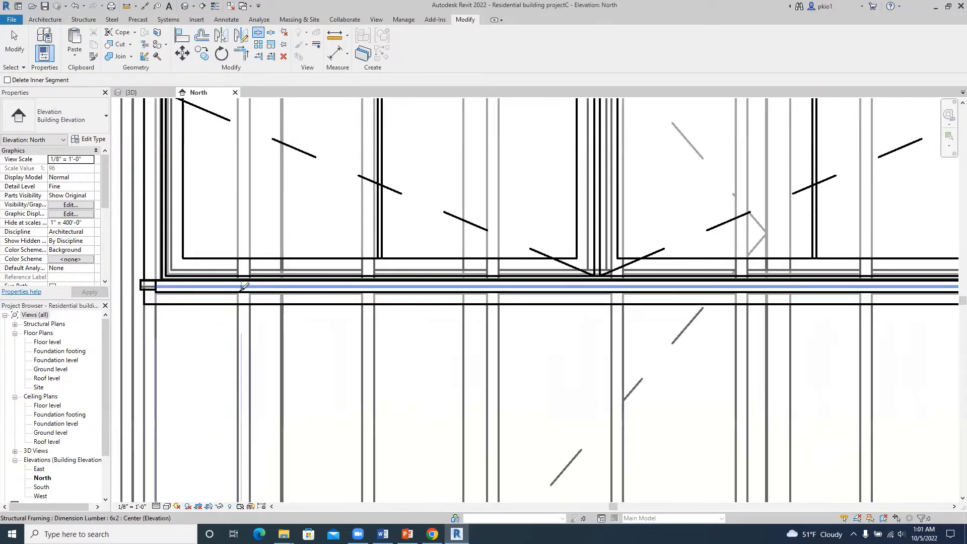
scroll(245, 287, up, 4)
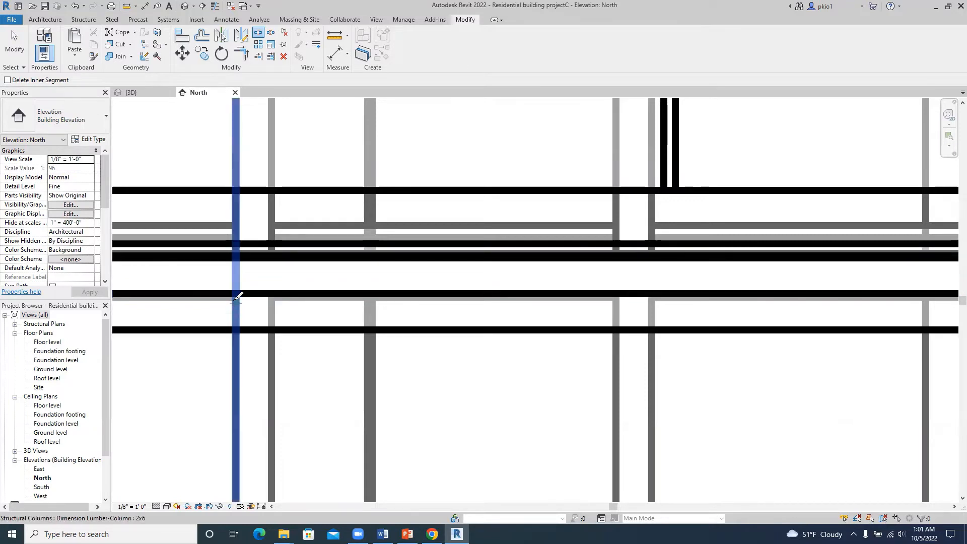
click(233, 301)
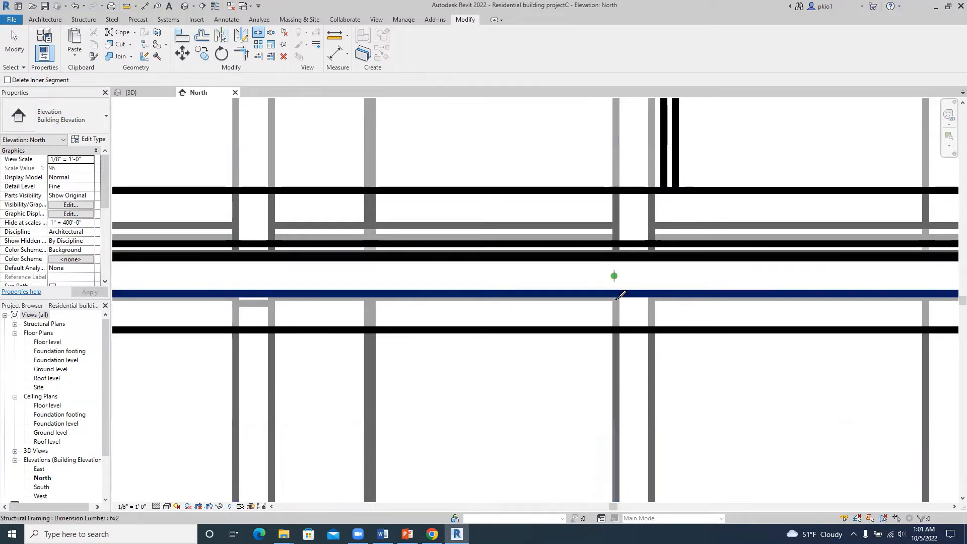
Step: Split the next three 2x6 studs, up to the one beside the window's center mullion, at the sill beam's underside
scroll(468, 288, down, 2)
scroll(468, 290, down, 1)
right_click(468, 291)
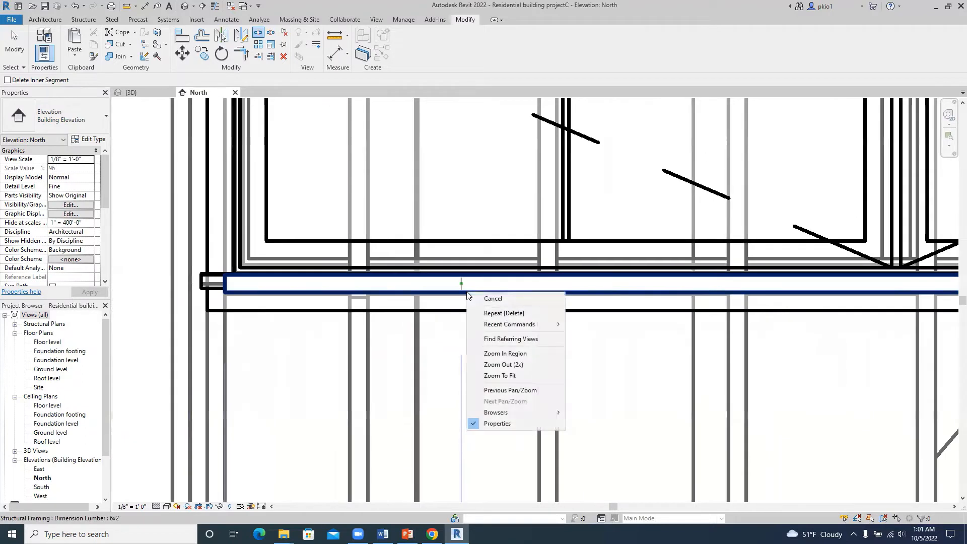
click(622, 341)
scroll(526, 305, down, 1)
scroll(705, 298, up, 2)
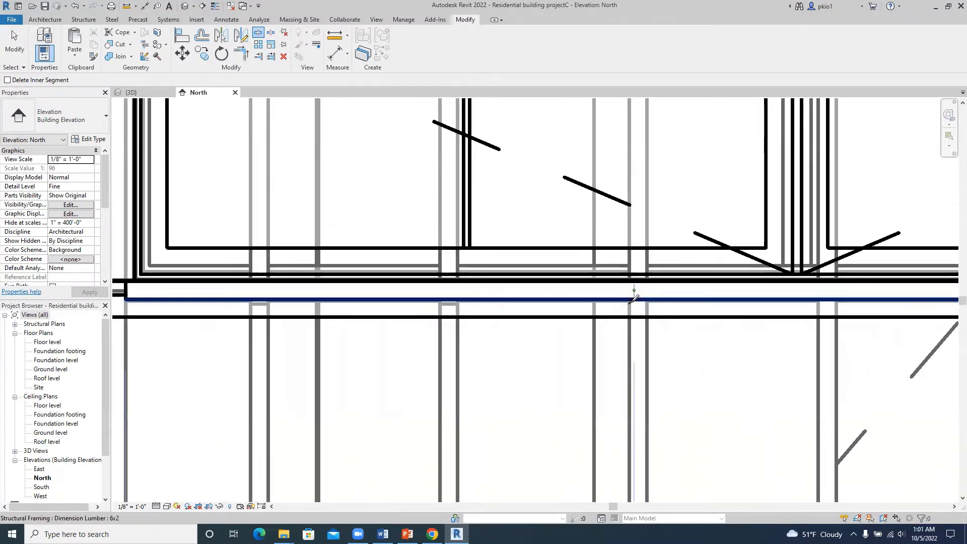
scroll(634, 297, up, 4)
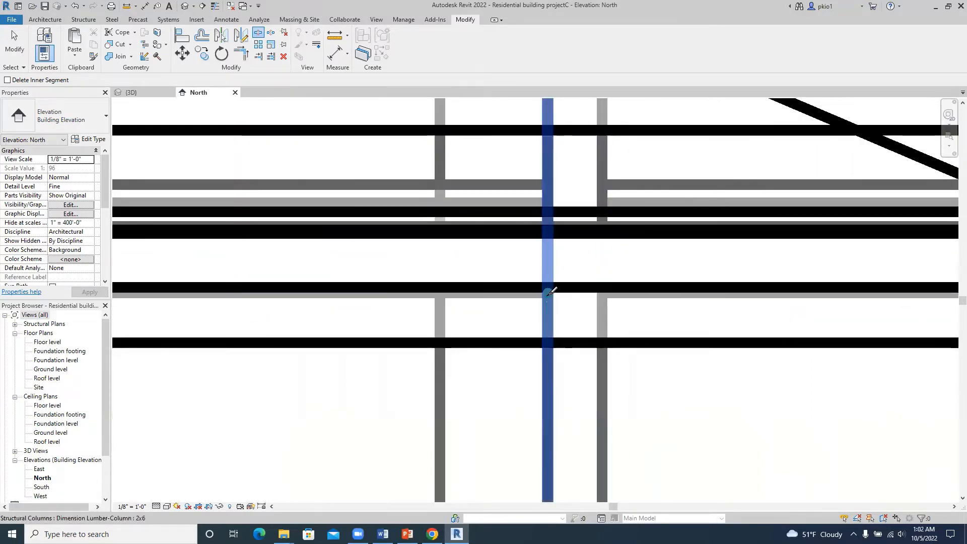
scroll(551, 290, down, 4)
scroll(607, 291, up, 3)
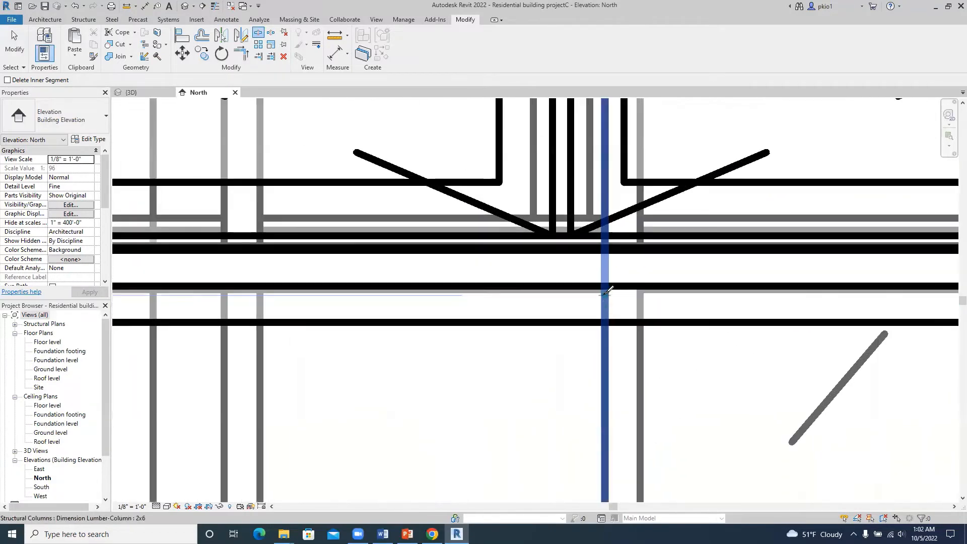
scroll(607, 291, down, 4)
scroll(550, 291, up, 3)
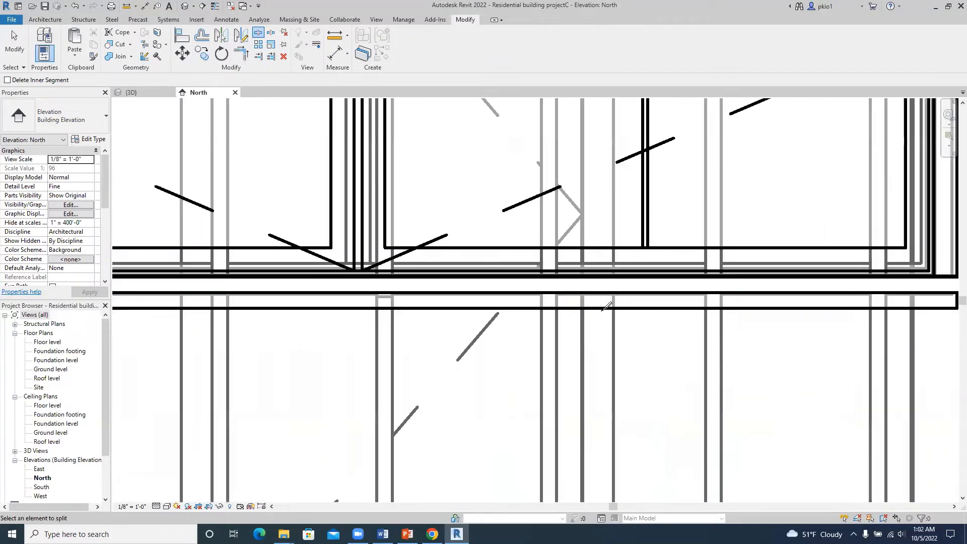
Step: Split the remaining three 2x6 studs under the wide window's right sash at the sill beam's underside
scroll(545, 291, up, 2)
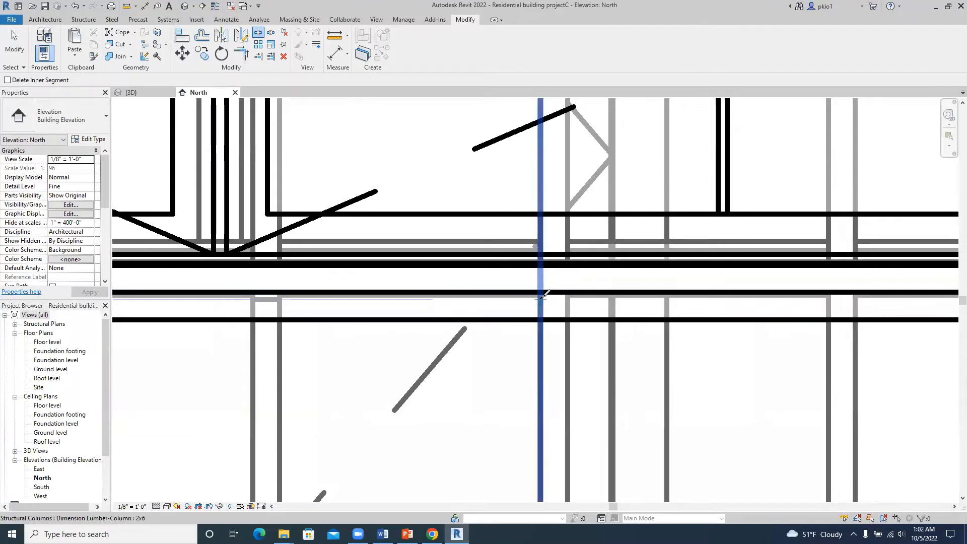
click(541, 299)
scroll(455, 298, down, 4)
scroll(703, 292, up, 3)
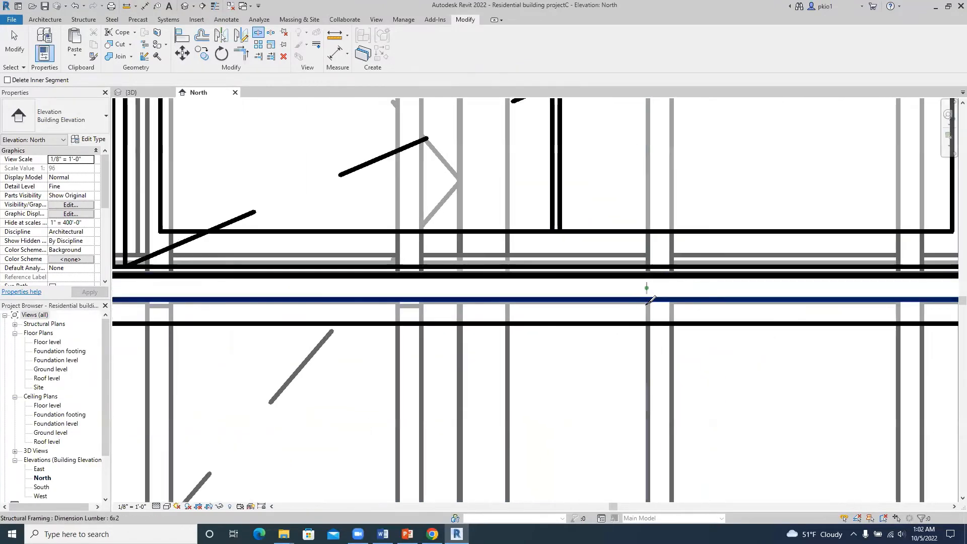
click(651, 304)
scroll(651, 304, down, 4)
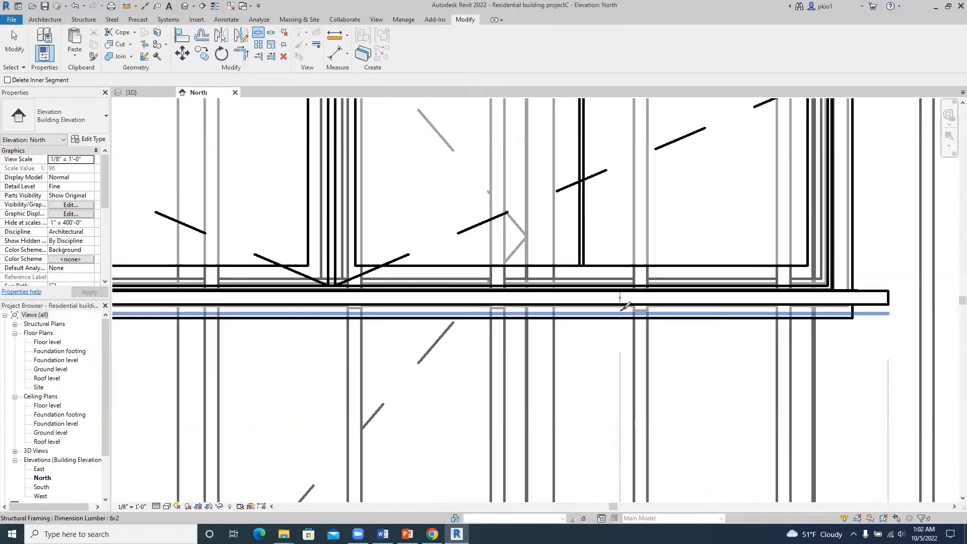
scroll(661, 301, up, 4)
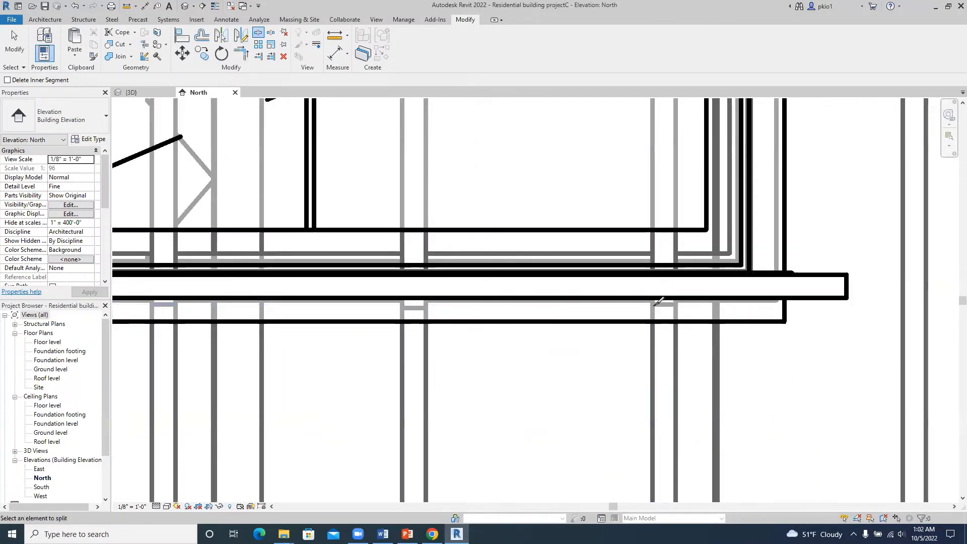
scroll(654, 301, down, 4)
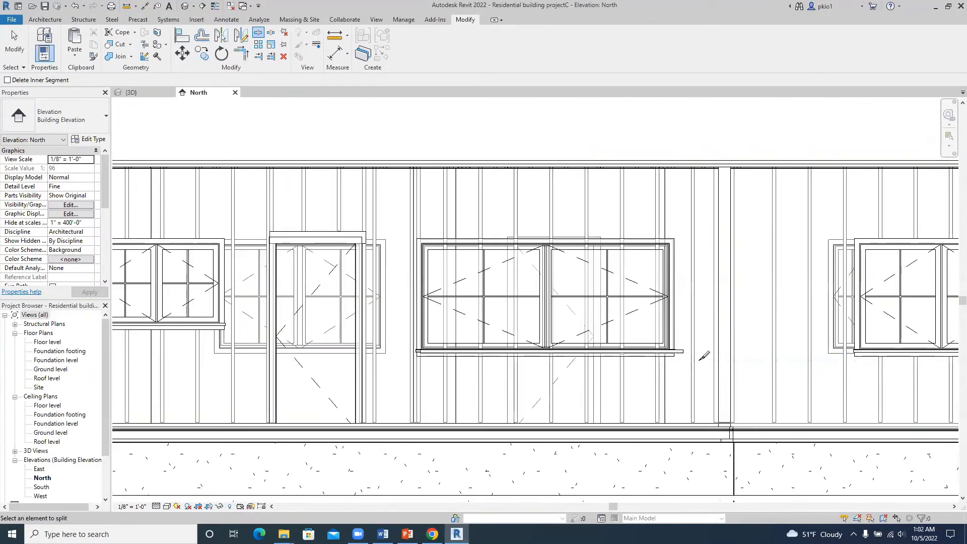
key(Escape)
click(609, 355)
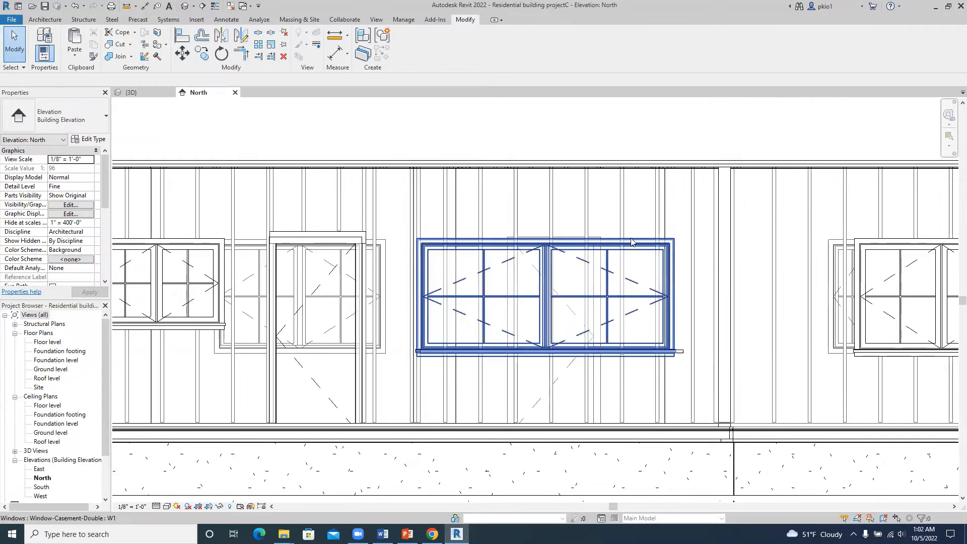
Step: Place a horizontal 2x6 beam similar to the door header above the wide window, from the left jamb studs to past the window's right side
scroll(632, 242, down, 3)
scroll(486, 237, up, 4)
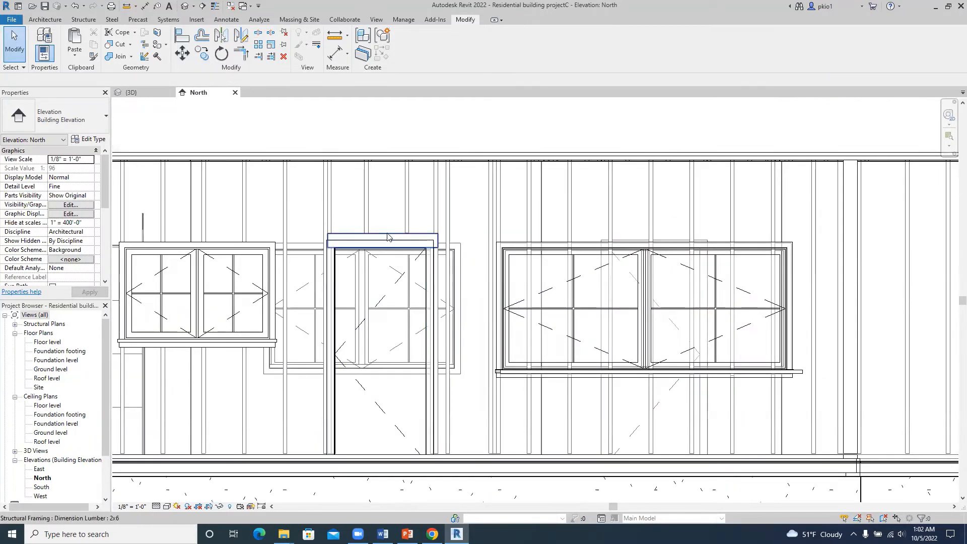
click(387, 237)
right_click(387, 237)
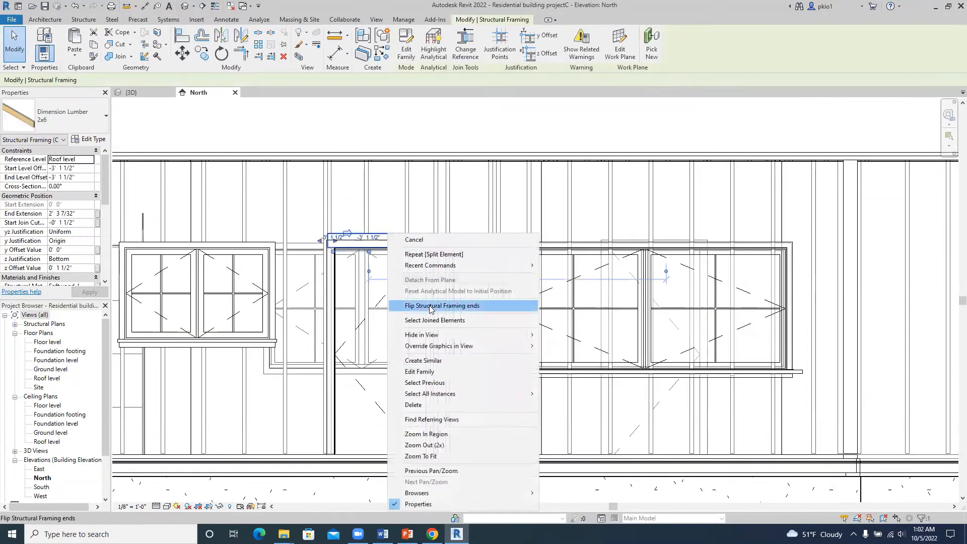
click(427, 360)
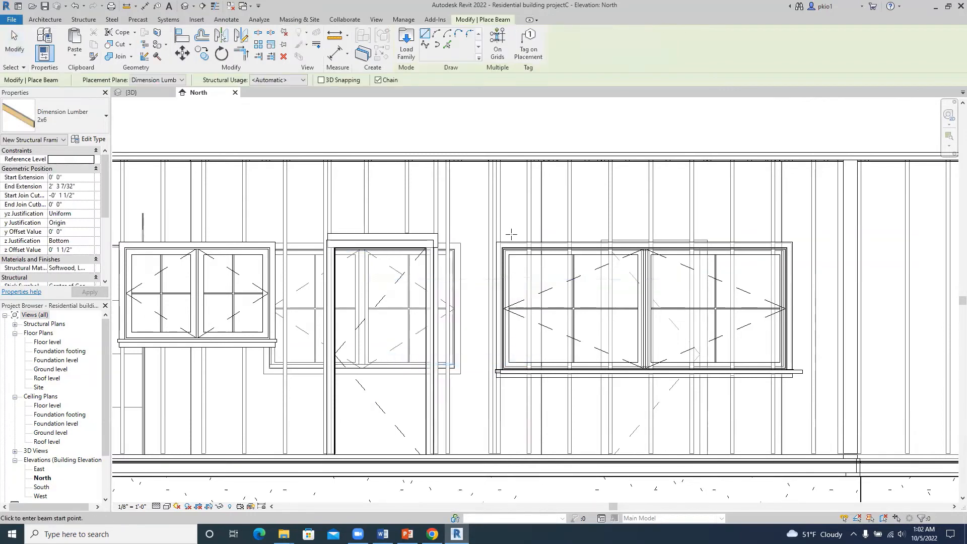
scroll(506, 235, up, 3)
scroll(506, 236, up, 4)
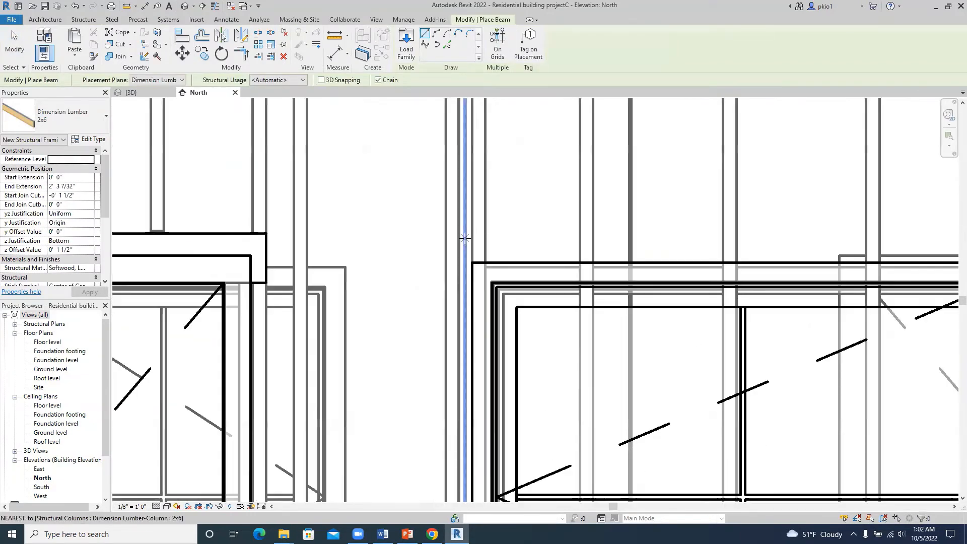
click(465, 237)
scroll(456, 236, down, 5)
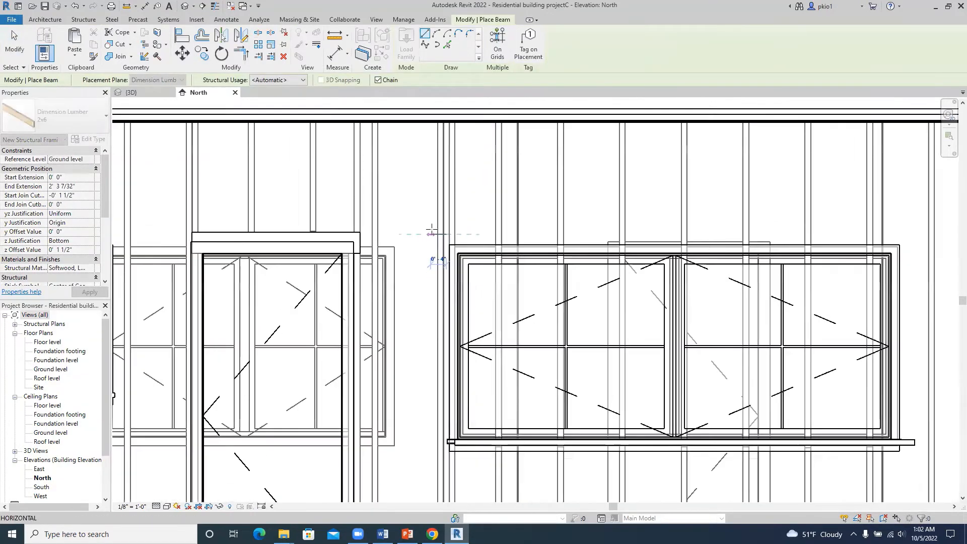
click(791, 223)
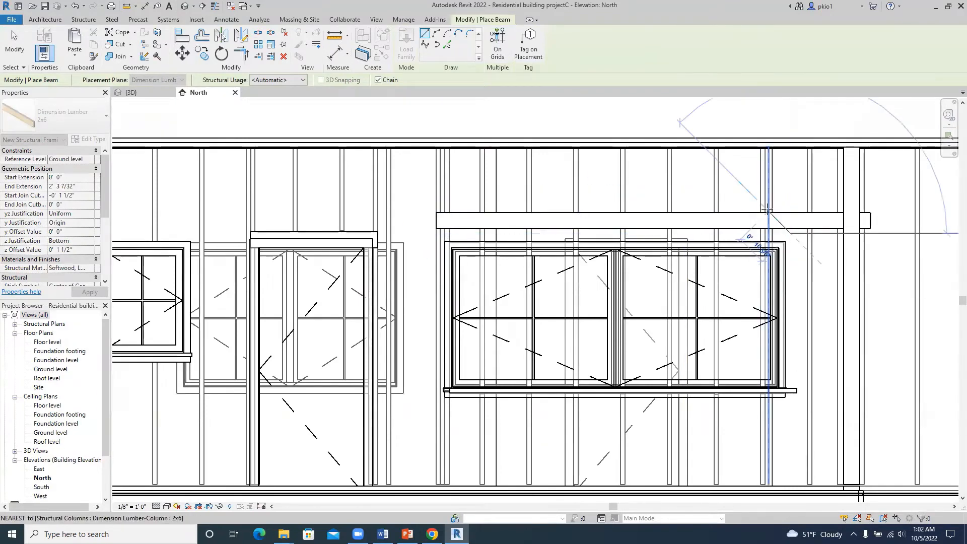
key(Escape)
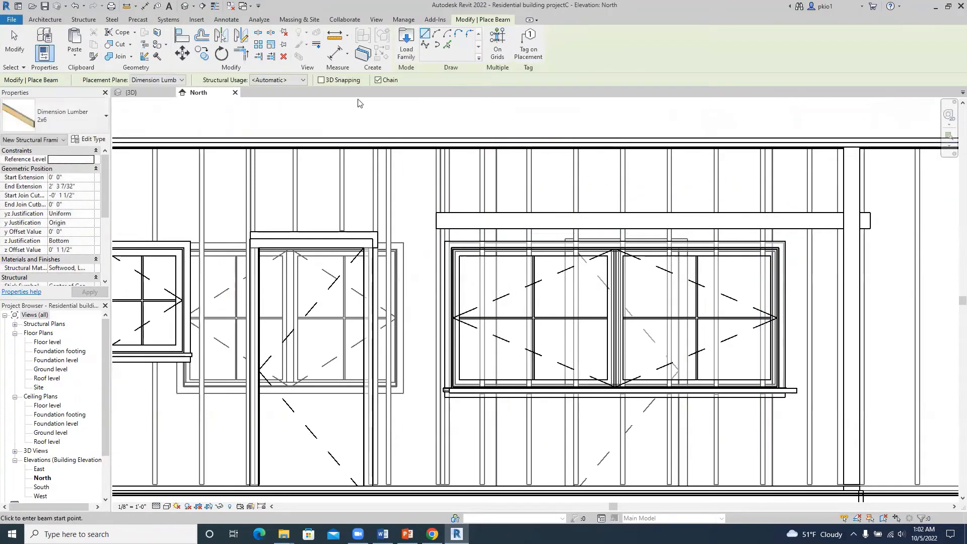
key(Escape)
Step: Align the left end of the new 2x6 header with the shared face of the paired jamb studs left of the wide window
click(182, 34)
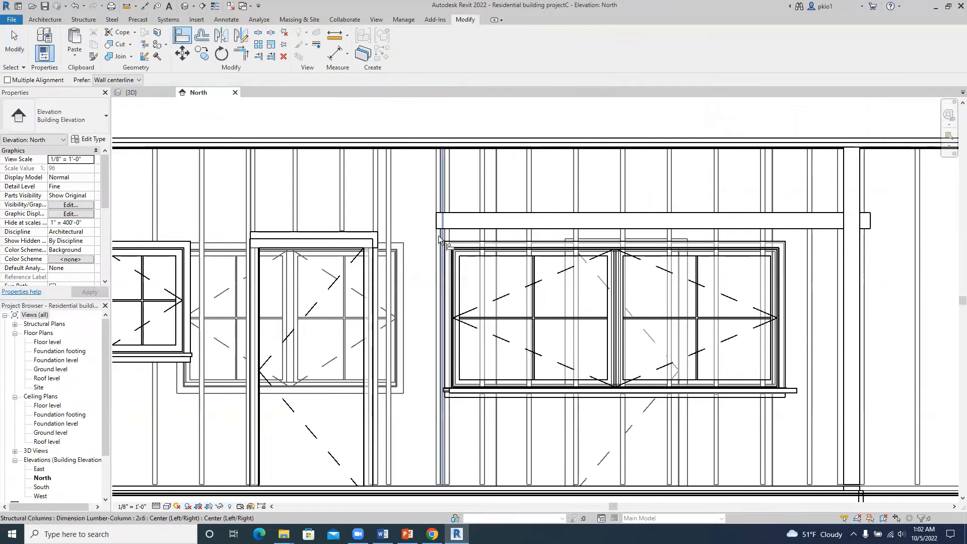
scroll(441, 233, up, 3)
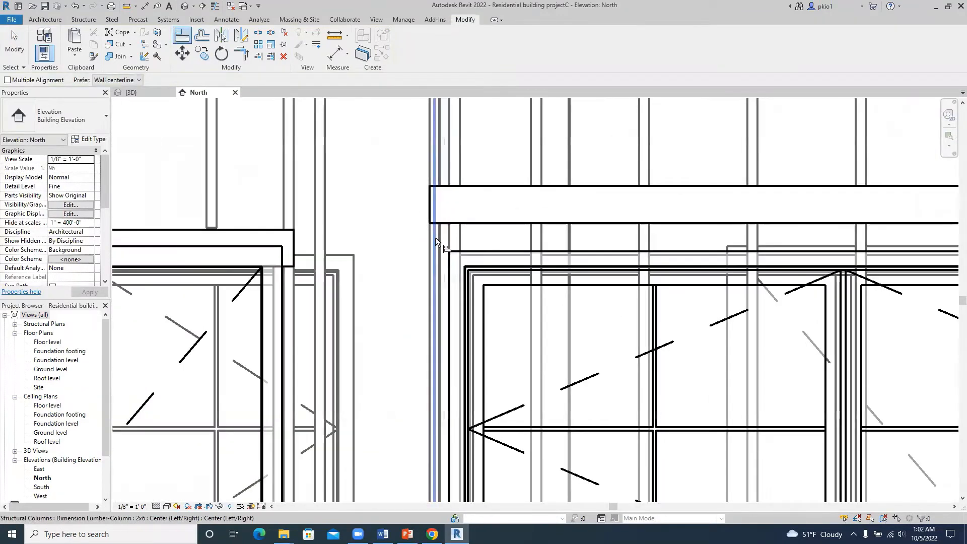
scroll(438, 235, up, 2)
click(440, 237)
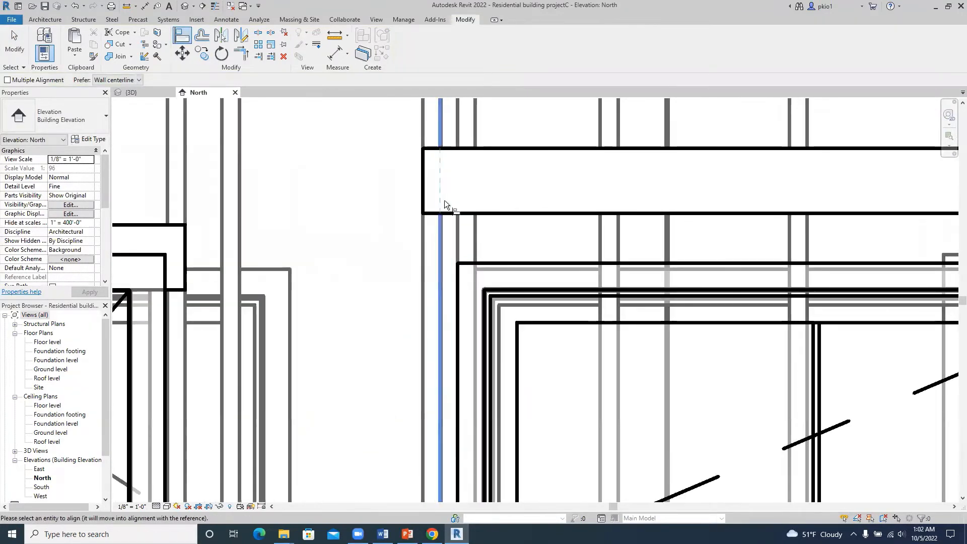
click(421, 178)
scroll(404, 192, down, 2)
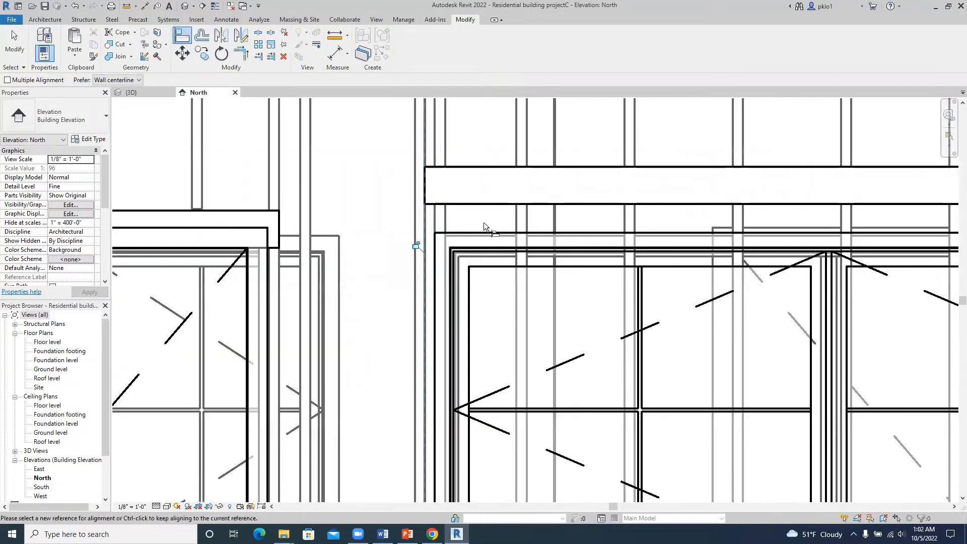
Step: Align the bottom edge of the 2x6 header with the top edge of the wide window's exterior trim
scroll(452, 222, down, 4)
scroll(503, 234, up, 3)
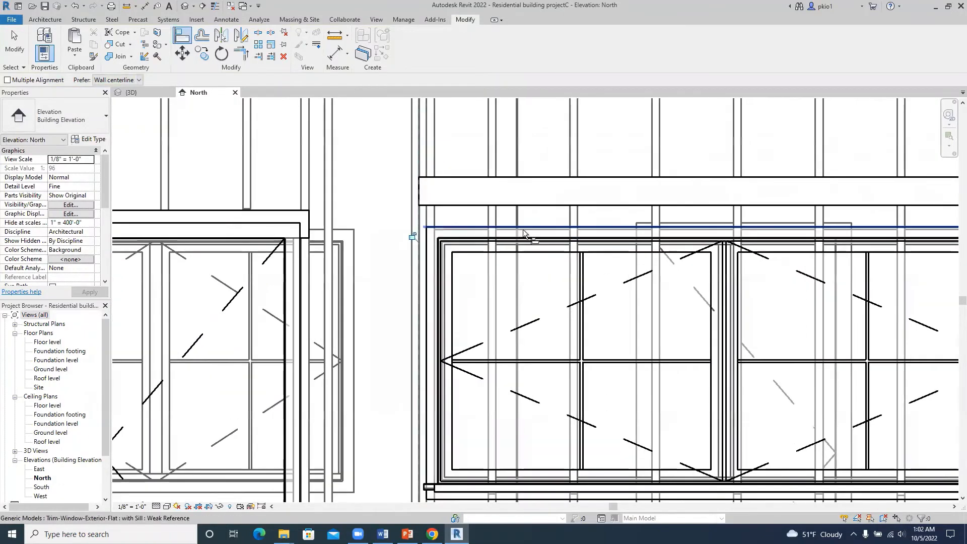
click(530, 229)
click(540, 206)
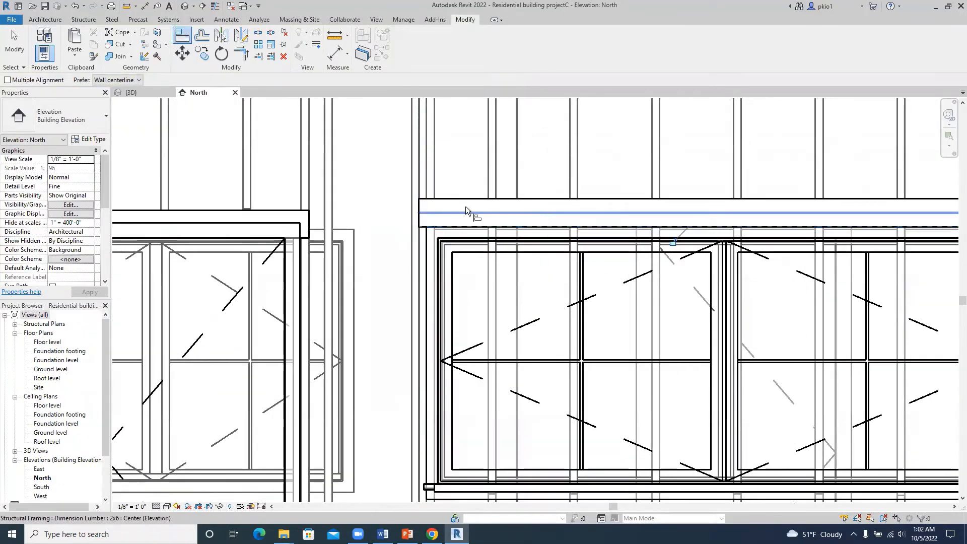
scroll(421, 208, down, 1)
scroll(421, 208, down, 5)
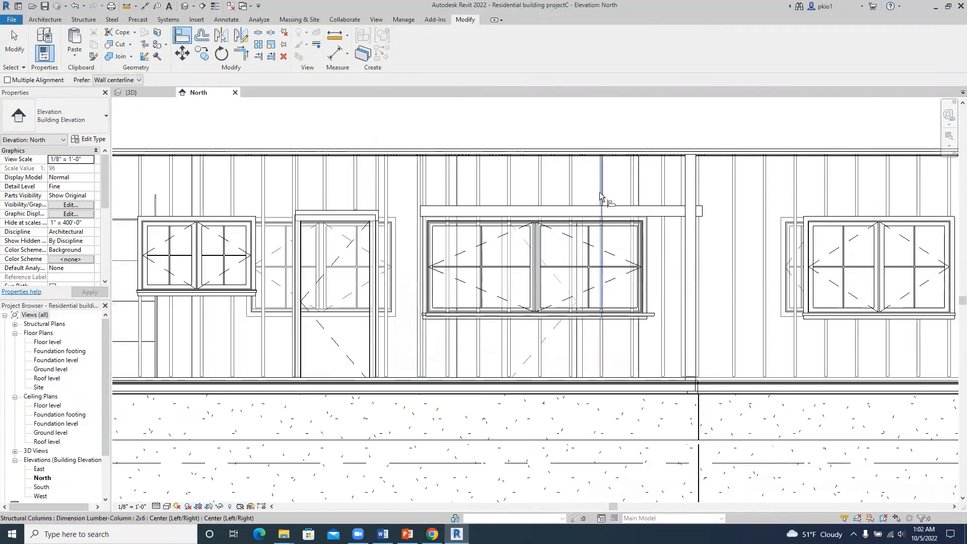
scroll(599, 192, up, 3)
key(Escape)
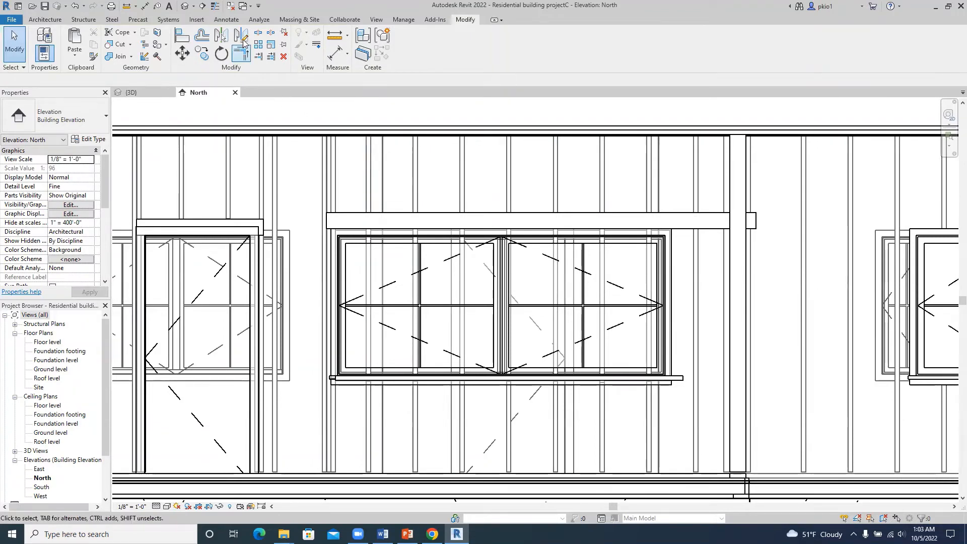
Step: Split the three rightmost 2x6 studs crossing the wide window just above the top edge of its header
click(257, 35)
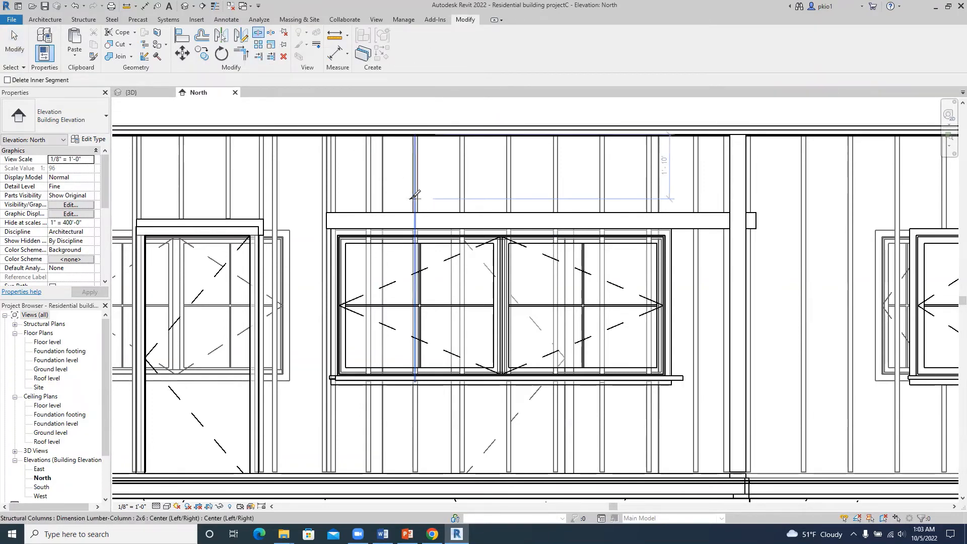
scroll(407, 193, up, 1)
scroll(359, 206, up, 1)
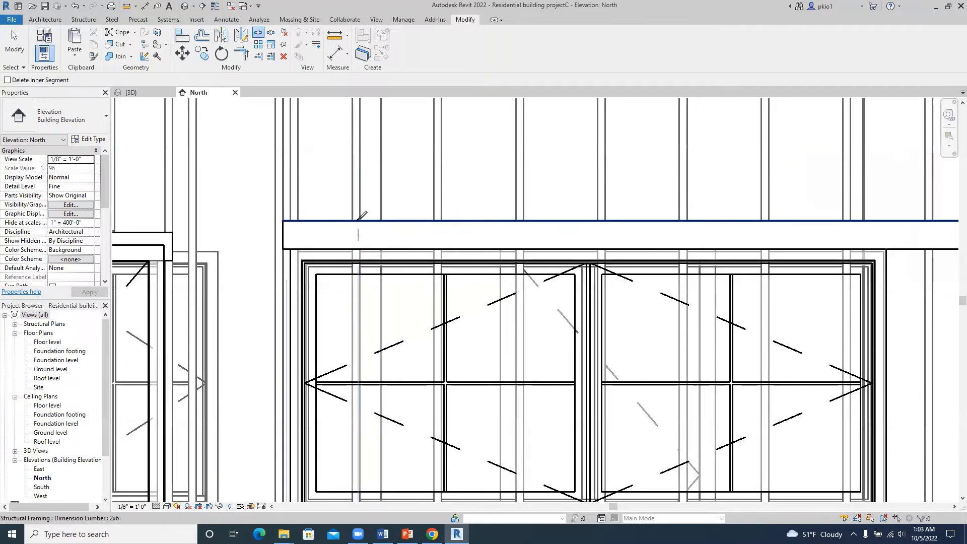
scroll(361, 216, up, 2)
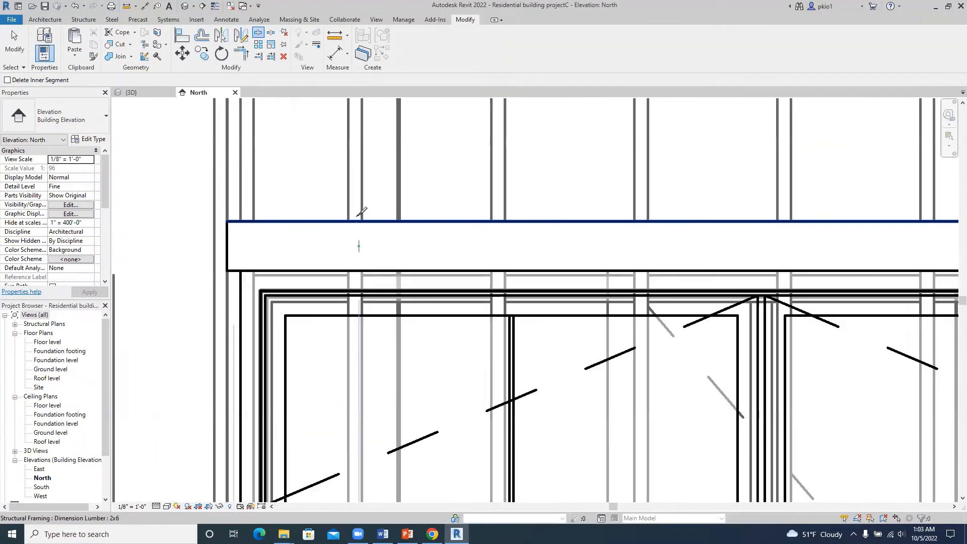
scroll(355, 217, up, 3)
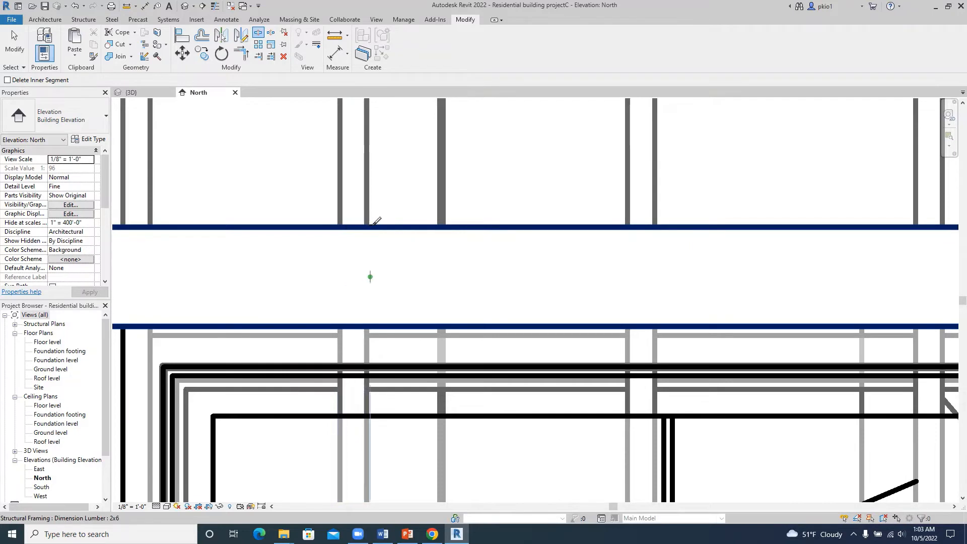
scroll(377, 222, down, 2)
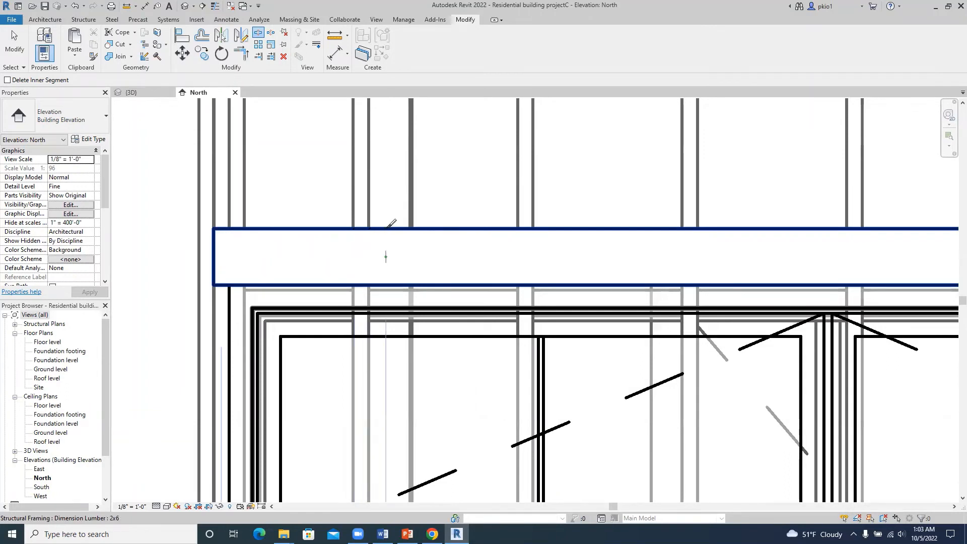
scroll(375, 222, up, 3)
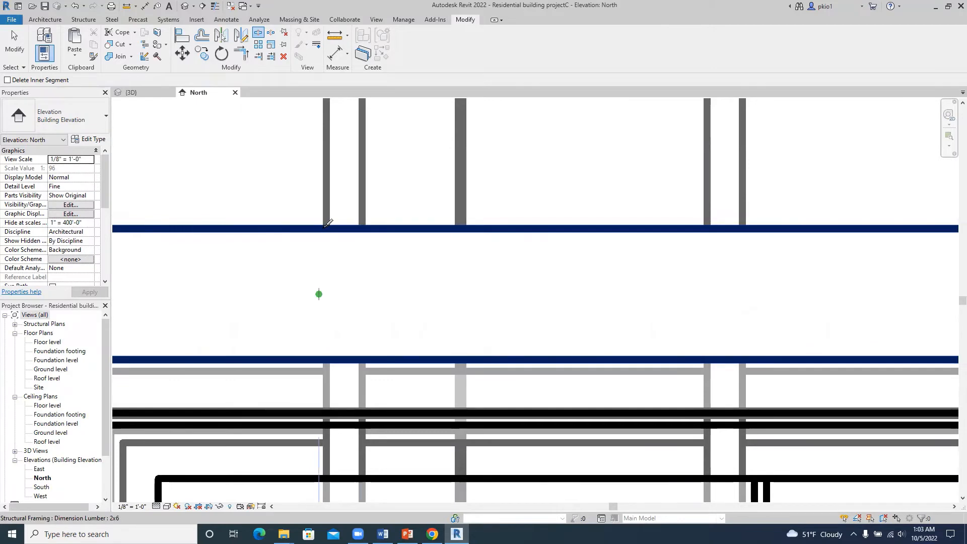
scroll(327, 223, down, 5)
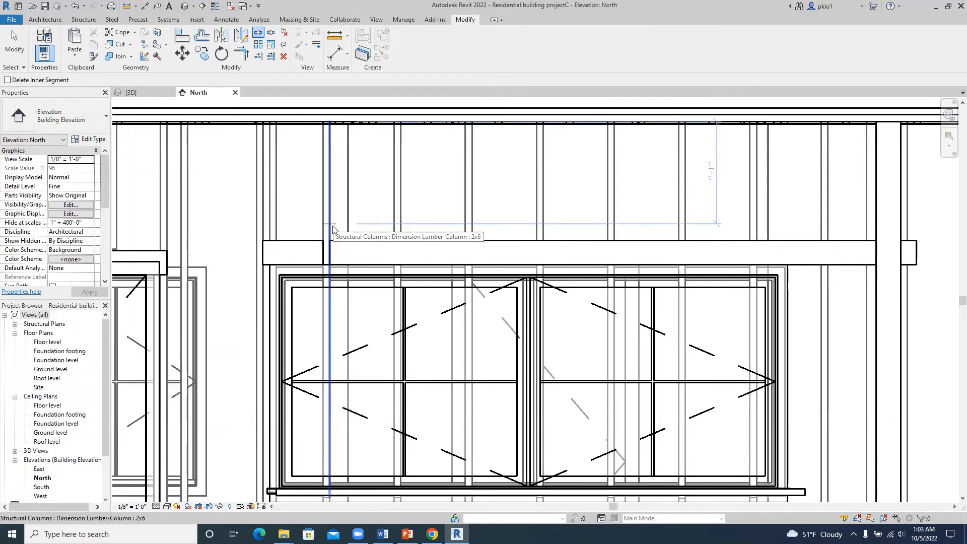
scroll(333, 232, up, 3)
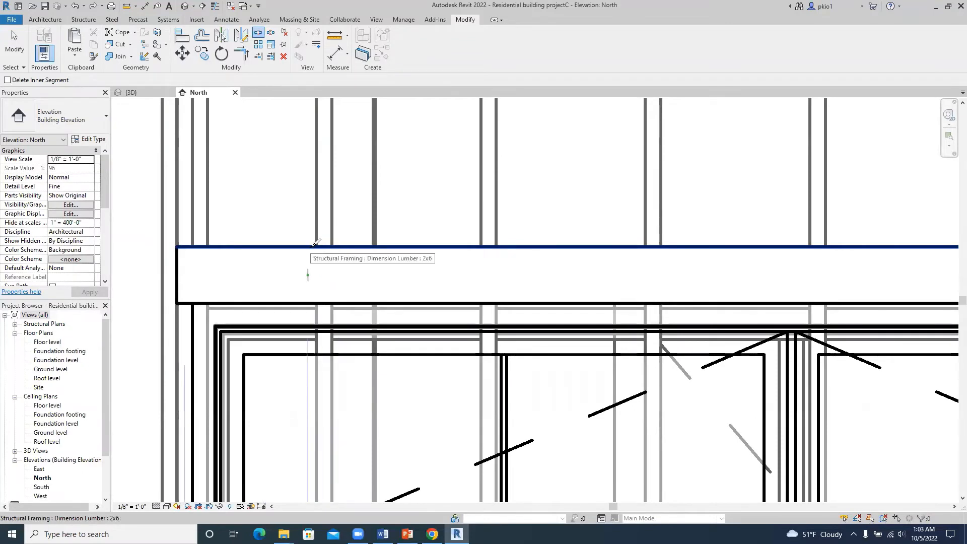
scroll(324, 243, up, 3)
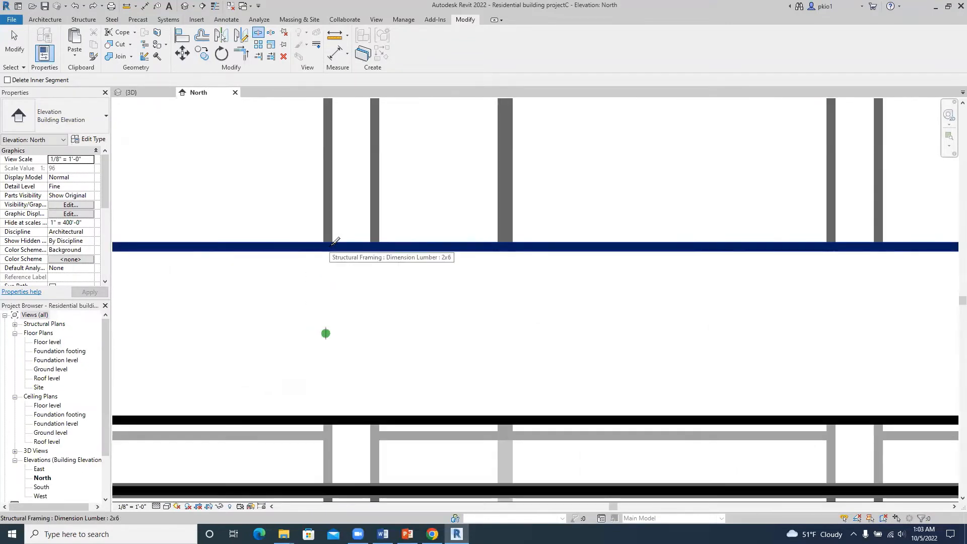
scroll(381, 243, down, 3)
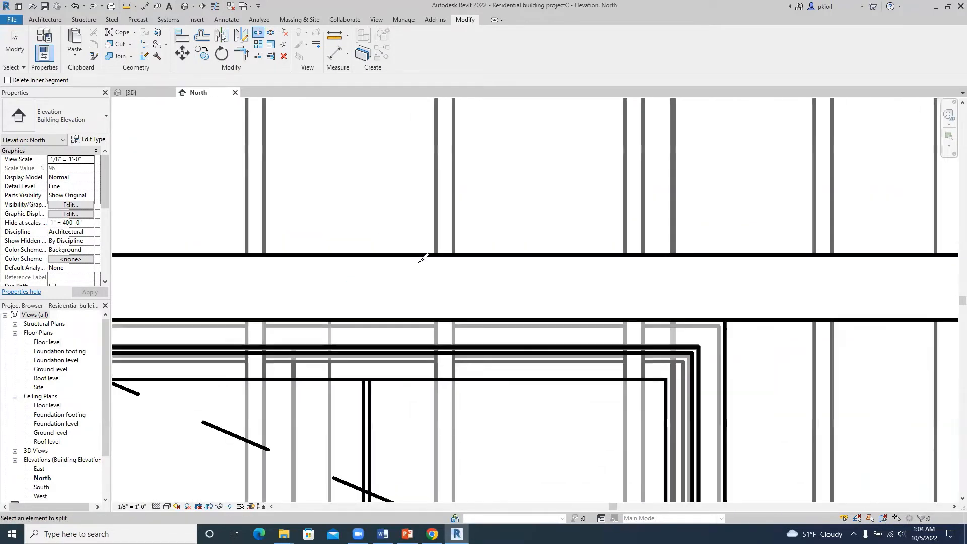
click(633, 245)
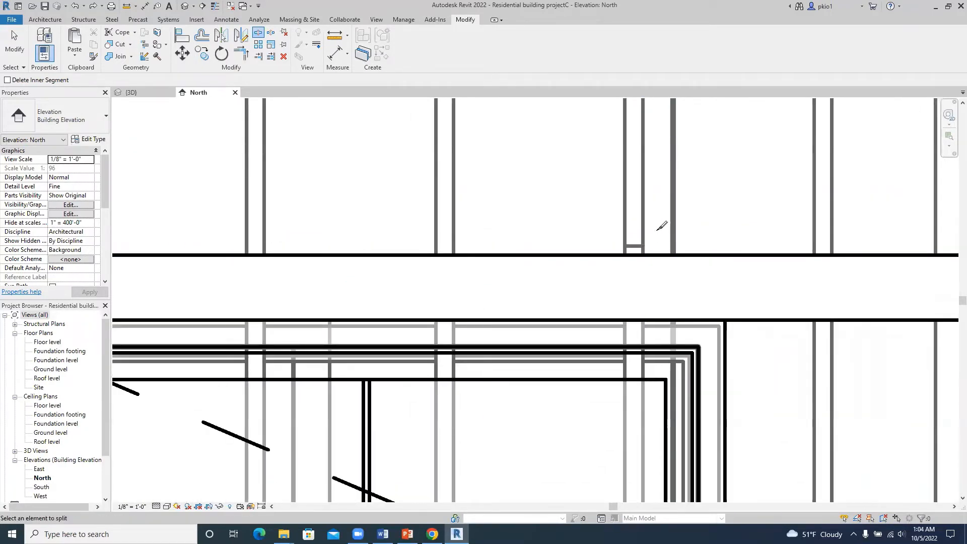
click(453, 246)
scroll(538, 258, down, 2)
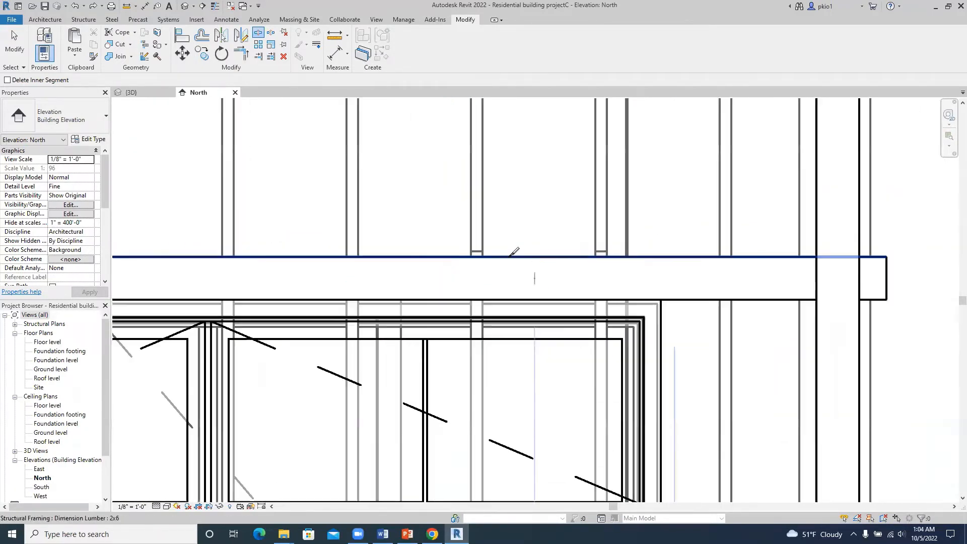
click(358, 249)
scroll(471, 248, down, 4)
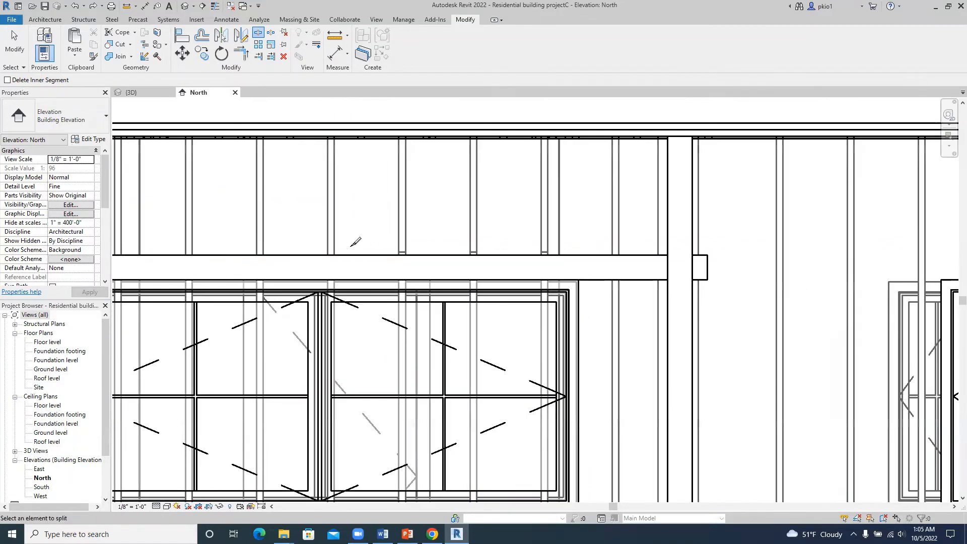
Step: Split the remaining four 2x6 studs crossing the wide window just above the header's top edge
scroll(351, 245, up, 3)
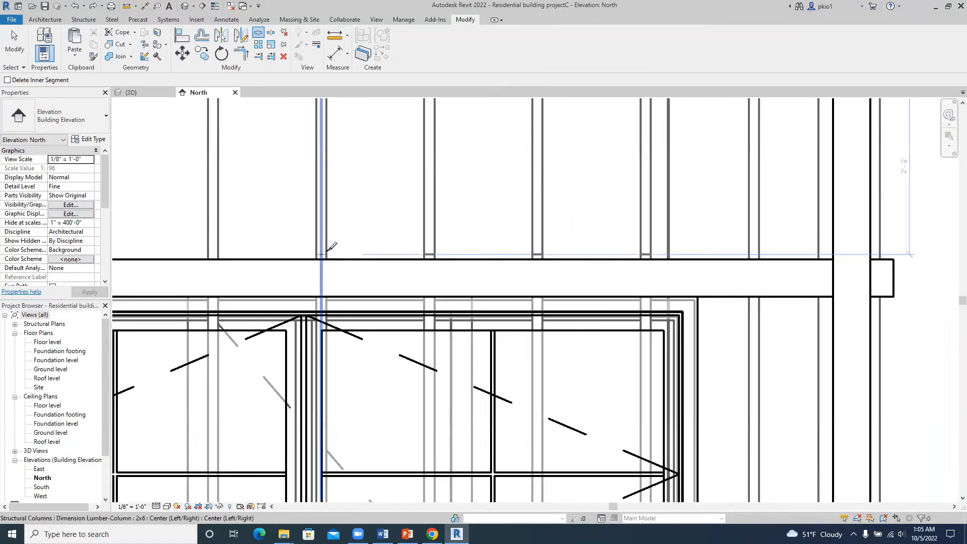
scroll(331, 247, down, 3)
scroll(334, 251, up, 2)
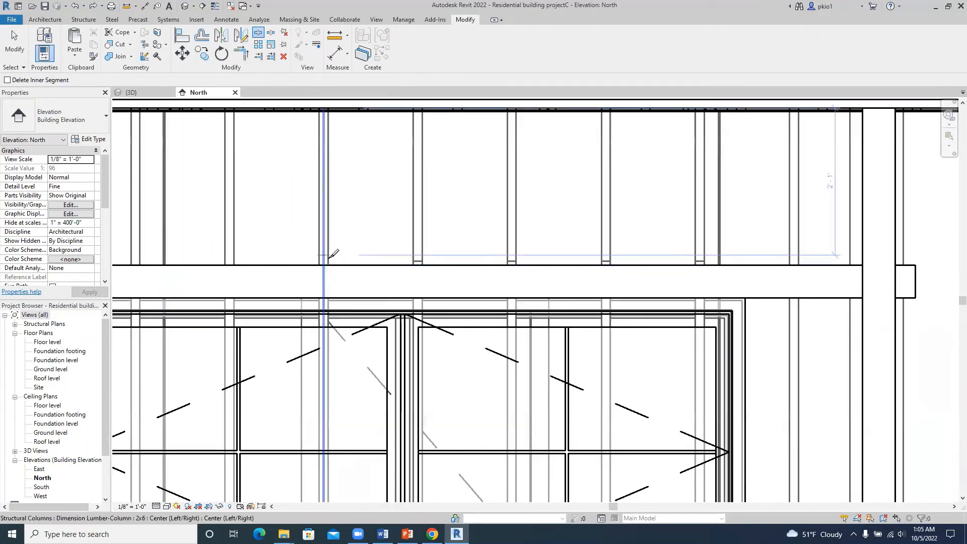
scroll(334, 254, down, 3)
scroll(350, 253, up, 3)
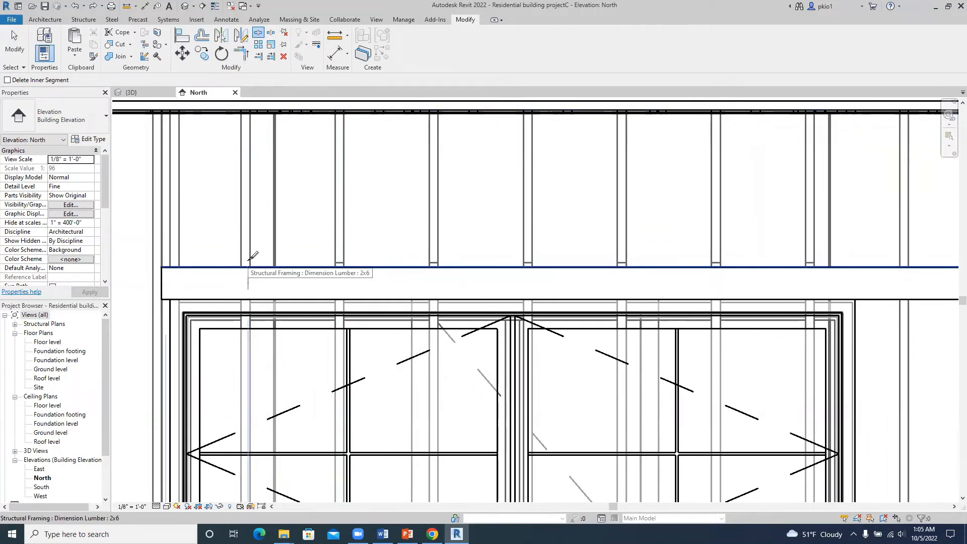
scroll(251, 257, up, 2)
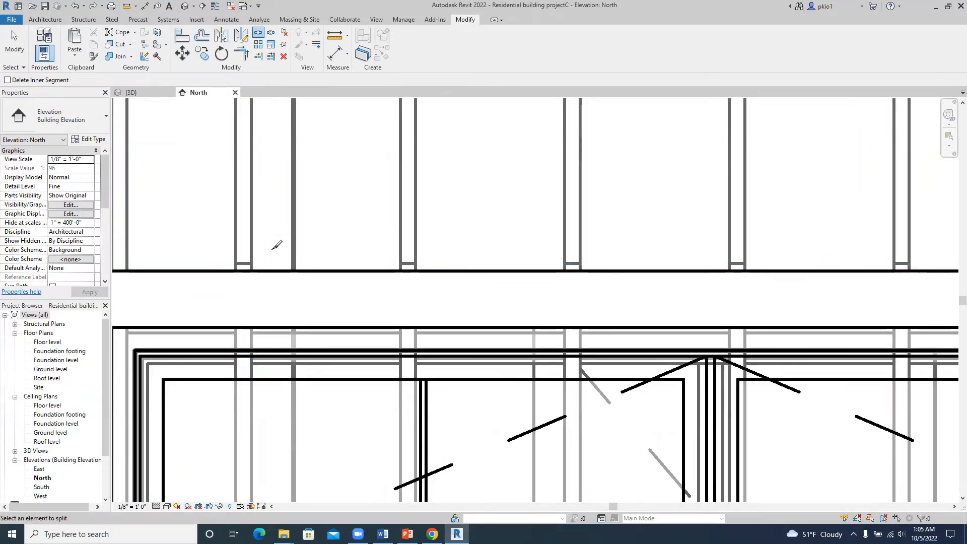
scroll(277, 244, down, 3)
scroll(229, 246, up, 1)
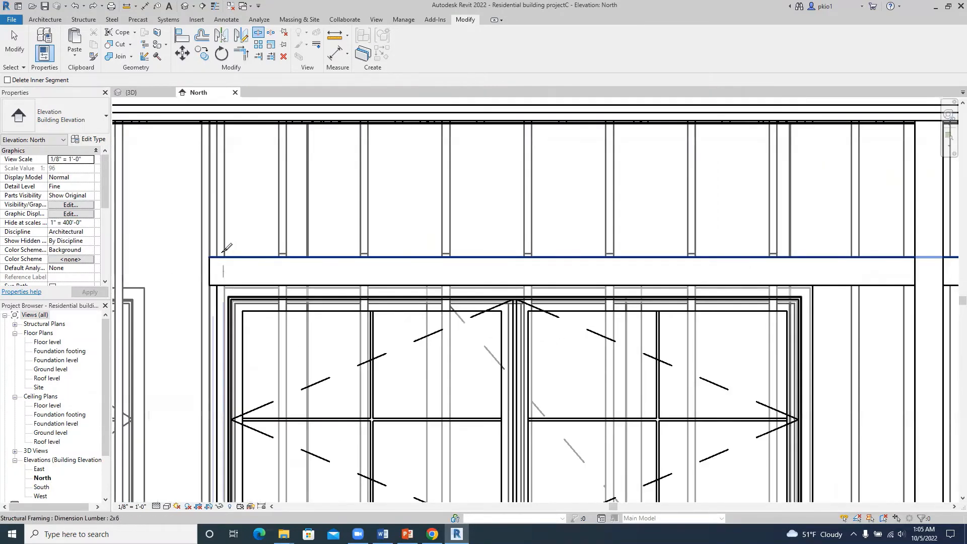
scroll(232, 250, down, 1)
scroll(252, 253, down, 2)
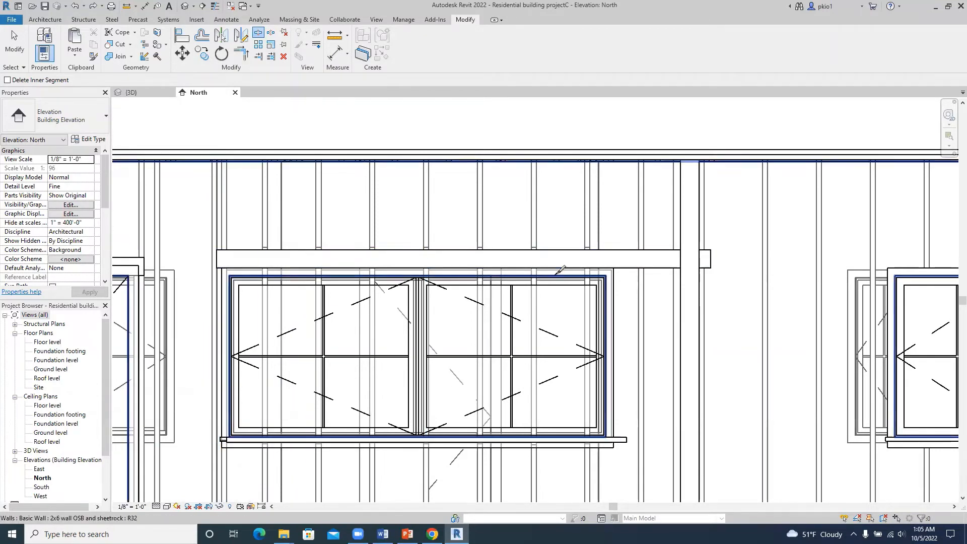
key(Escape)
scroll(503, 218, down, 1)
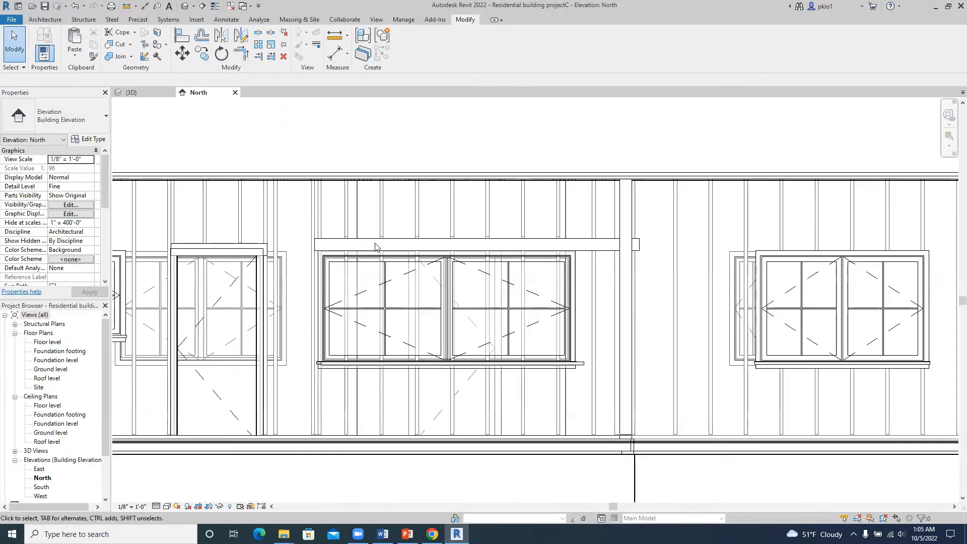
Step: Delete the three split 2x6 stud segments behind the wide window's left sash
click(346, 280)
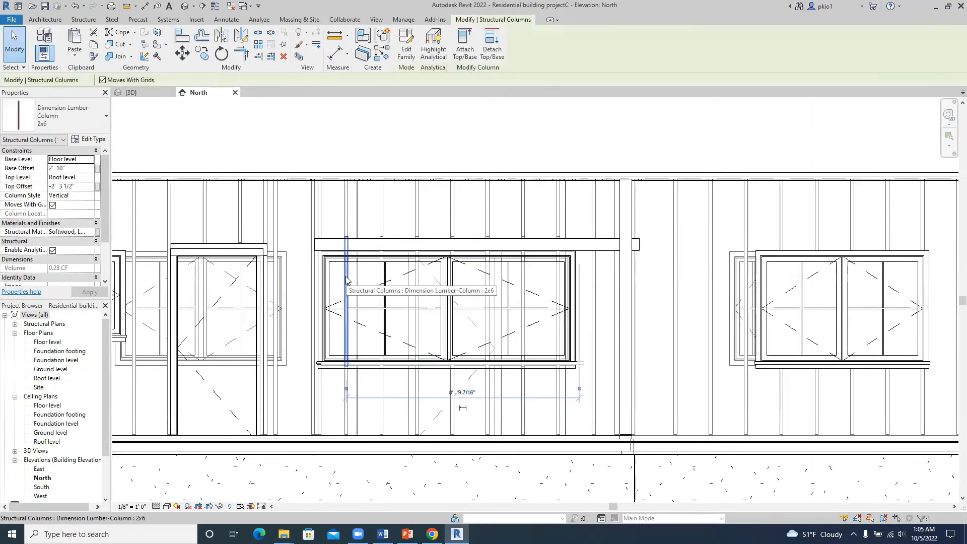
key(Escape)
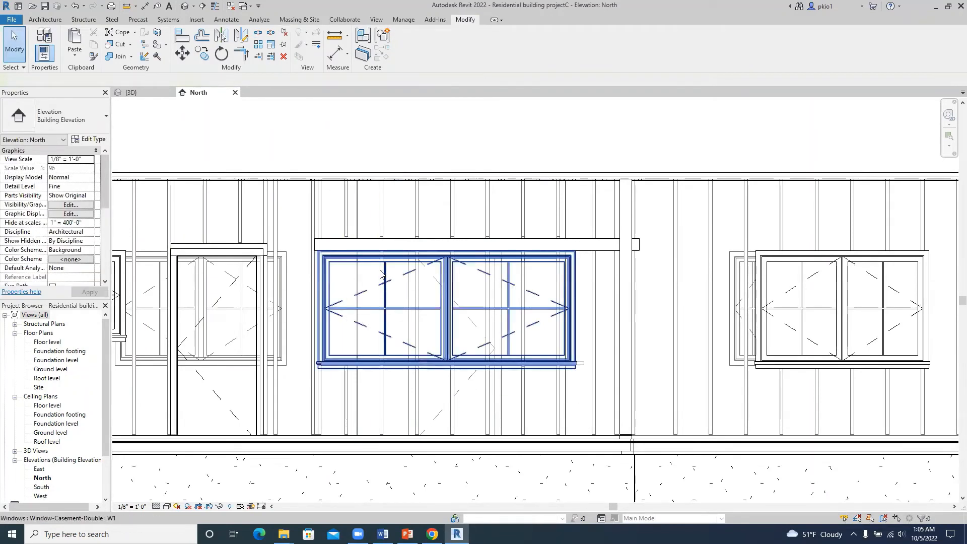
click(380, 273)
key(Tab)
click(381, 271)
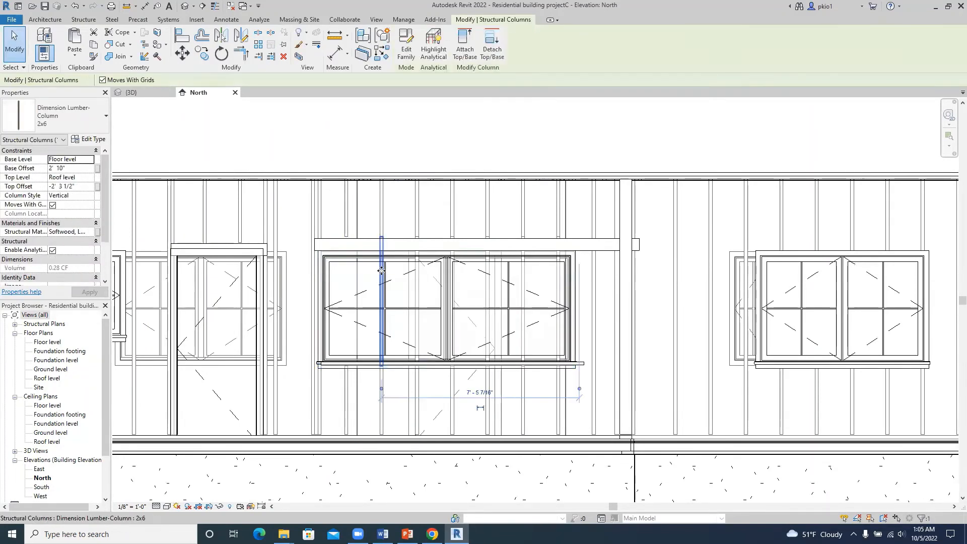
drag(382, 270, 418, 275)
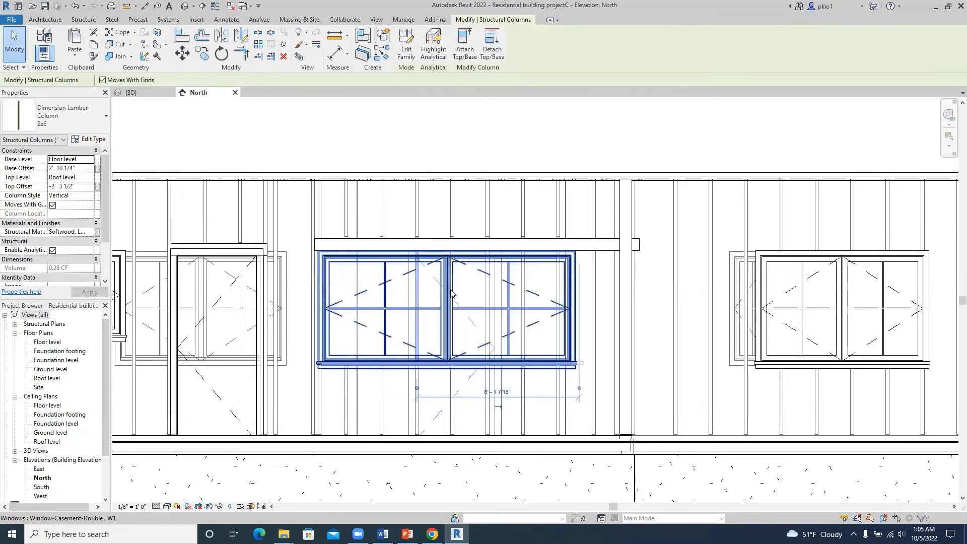
key(Escape)
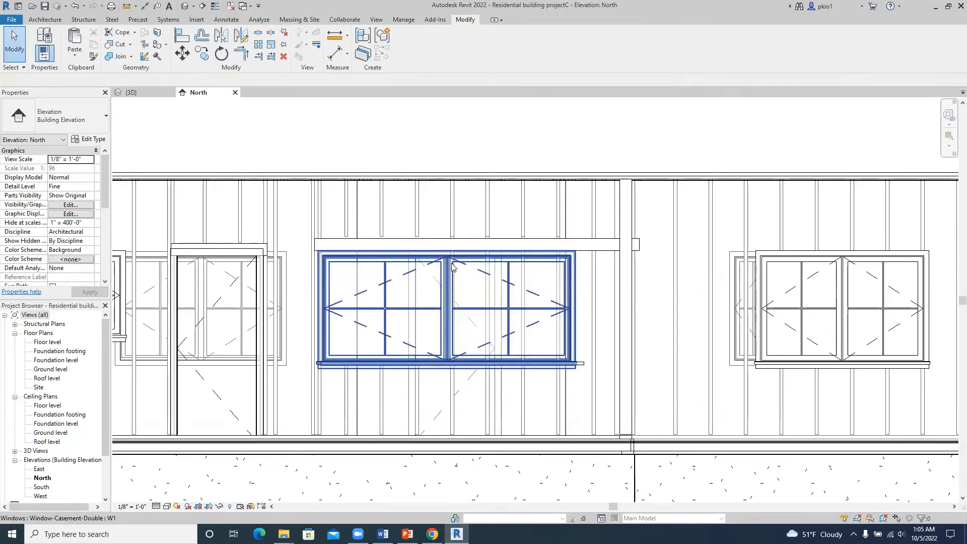
click(453, 271)
scroll(456, 275, up, 5)
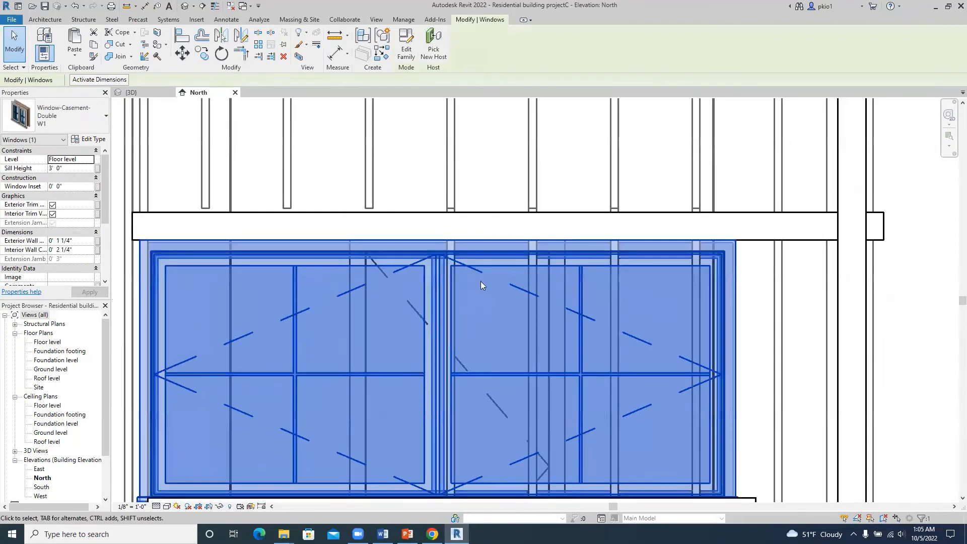
key(Escape)
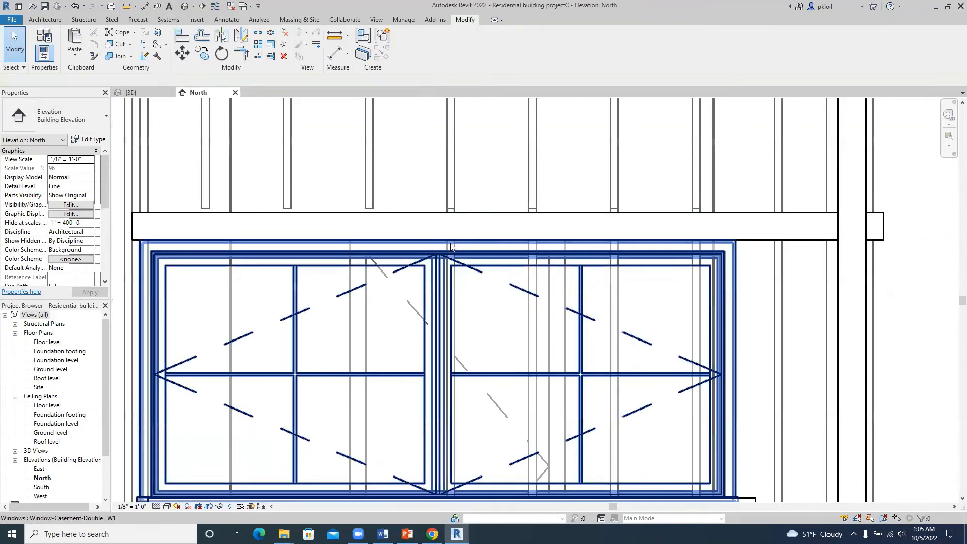
Step: In the 3D view, delete the four remaining split 2x6 stud segments behind the wide window's right sash
click(154, 90)
scroll(306, 343, down, 5)
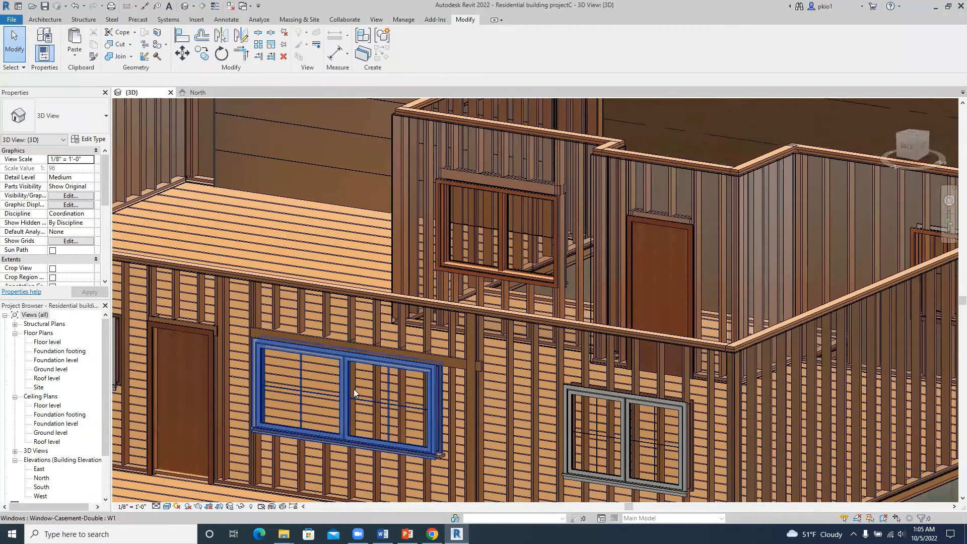
scroll(348, 393, up, 6)
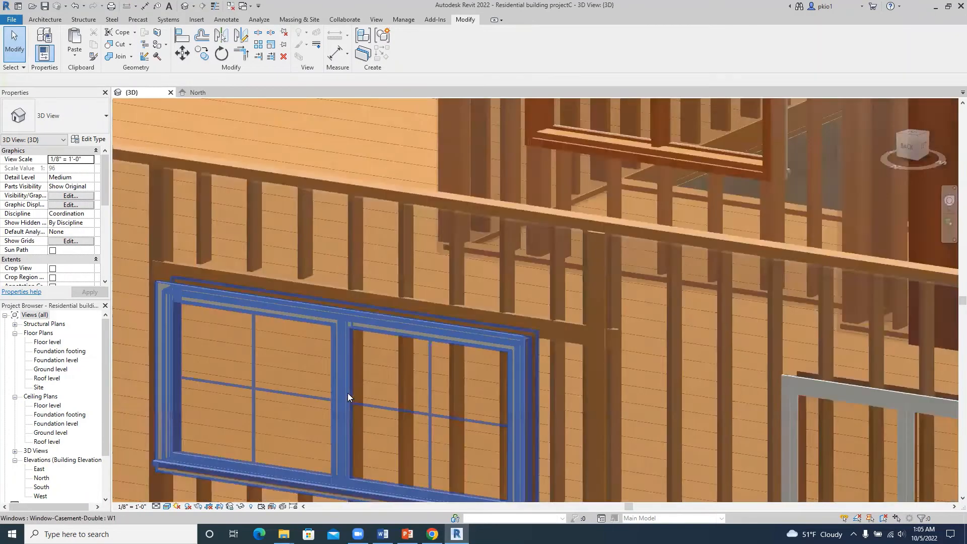
click(361, 379)
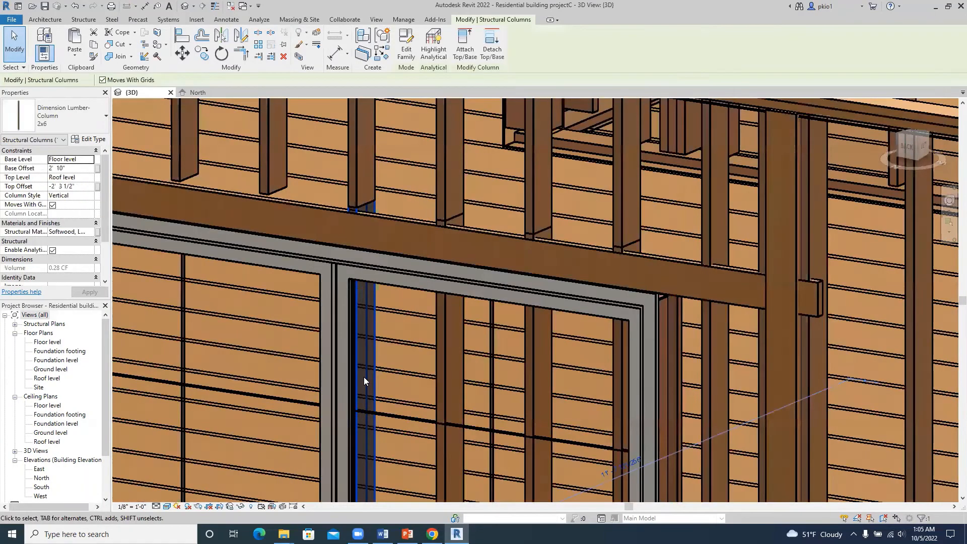
key(Escape)
click(442, 346)
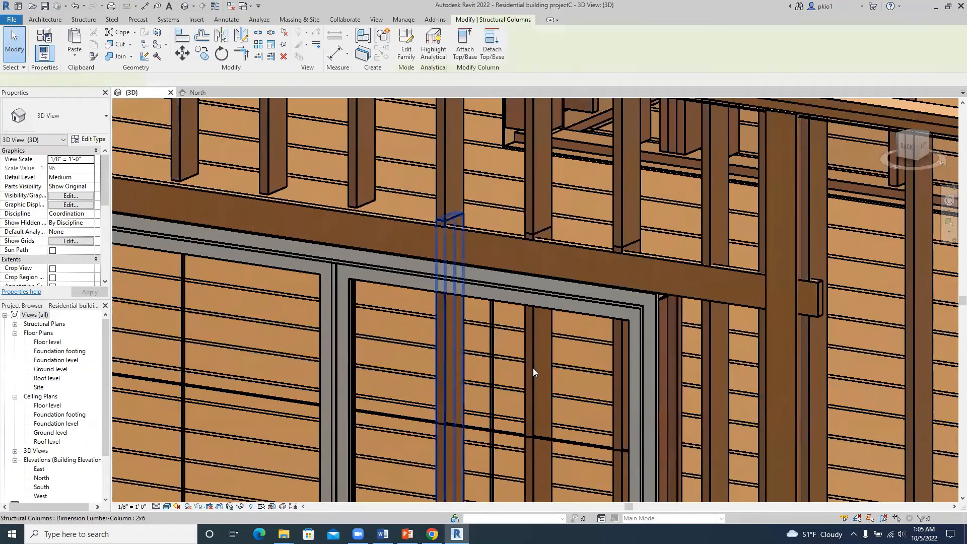
key(Escape)
click(539, 363)
key(Delete)
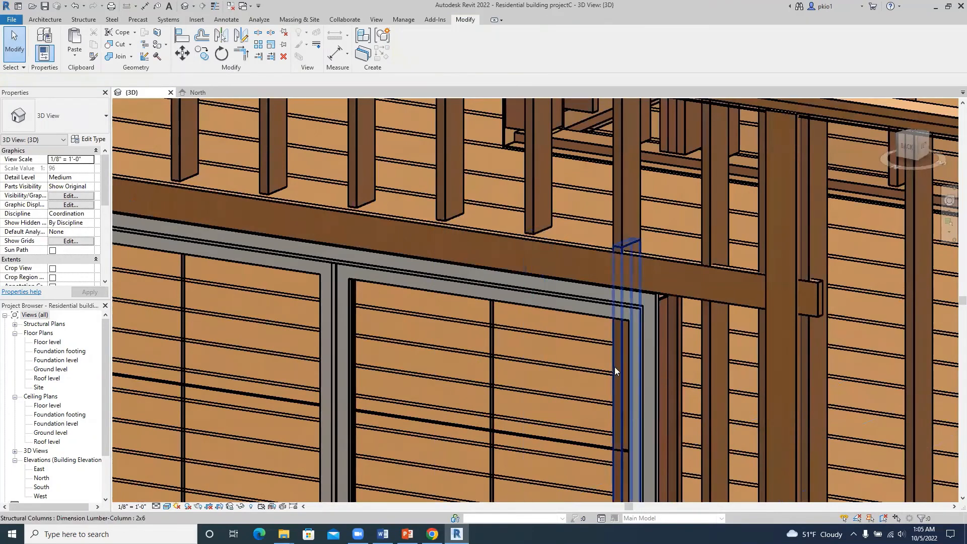
click(616, 367)
key(Delete)
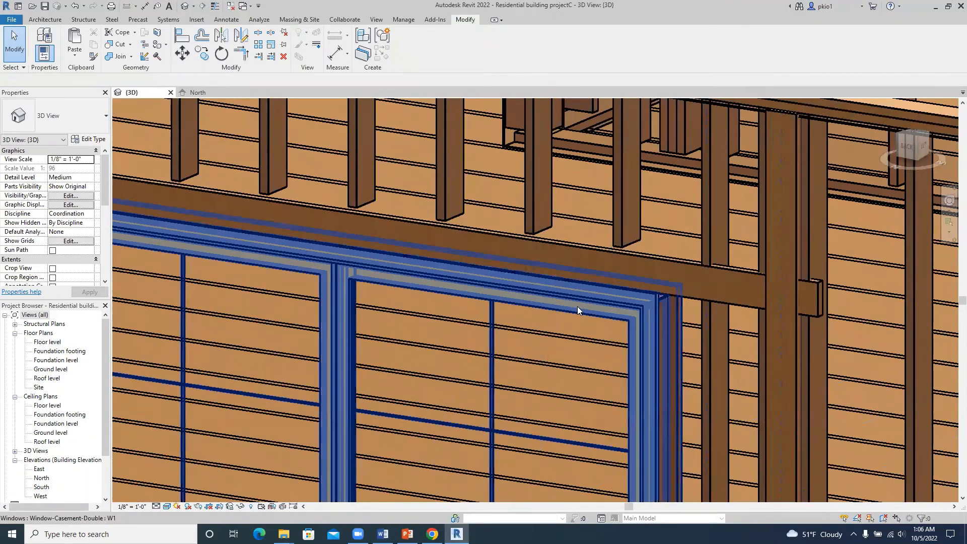
Step: In the North elevation, shorten the wide window's 2x6 header by pulling its far end back to near the window's right edge
key(ctrl+Tab)
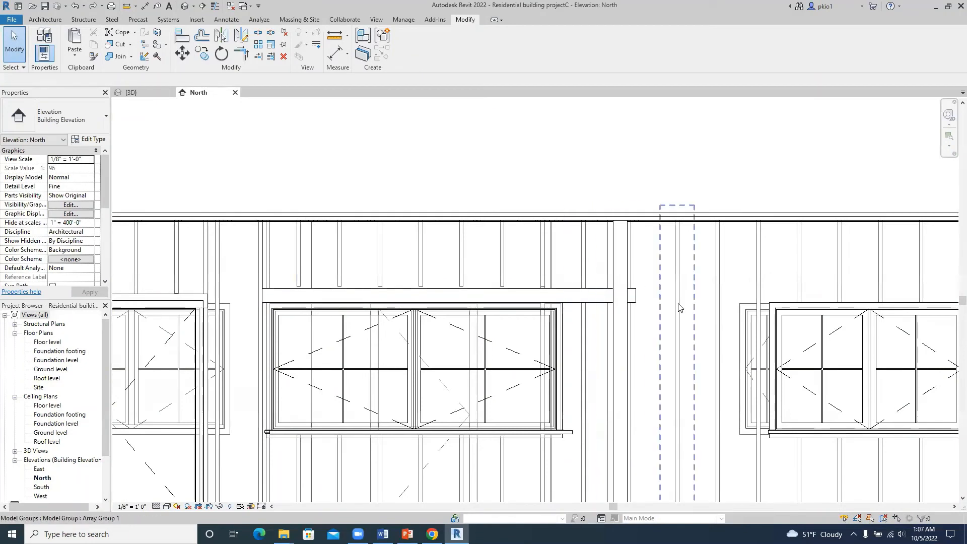
click(572, 299)
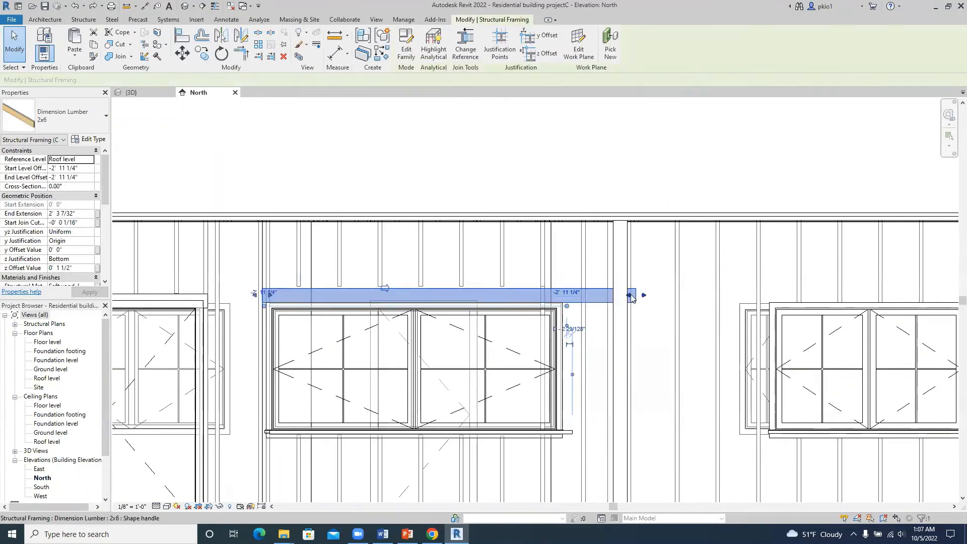
drag(631, 297, 552, 295)
click(565, 181)
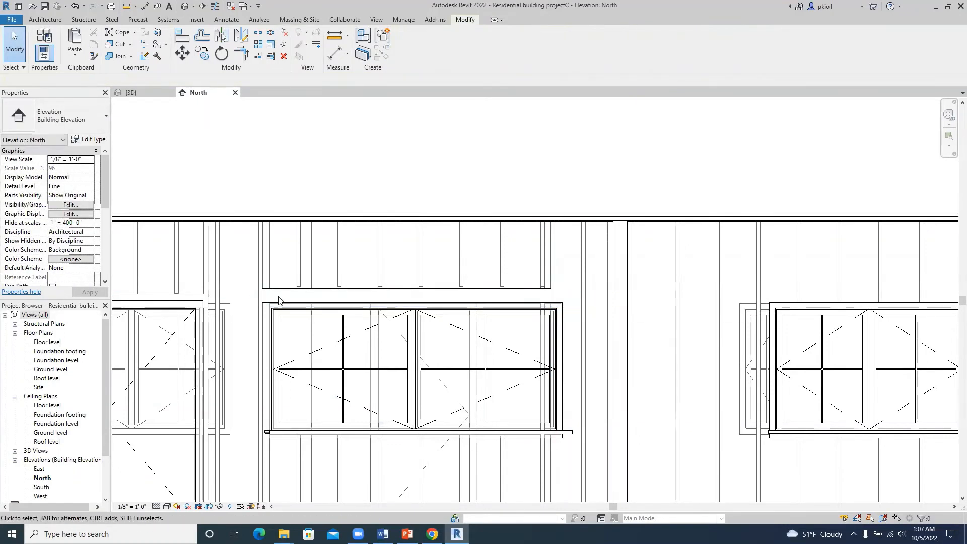
Step: Inspect the full-height 2x6 stud at the wide window's left jamb, from the header down to the floor
scroll(278, 301, up, 2)
click(275, 279)
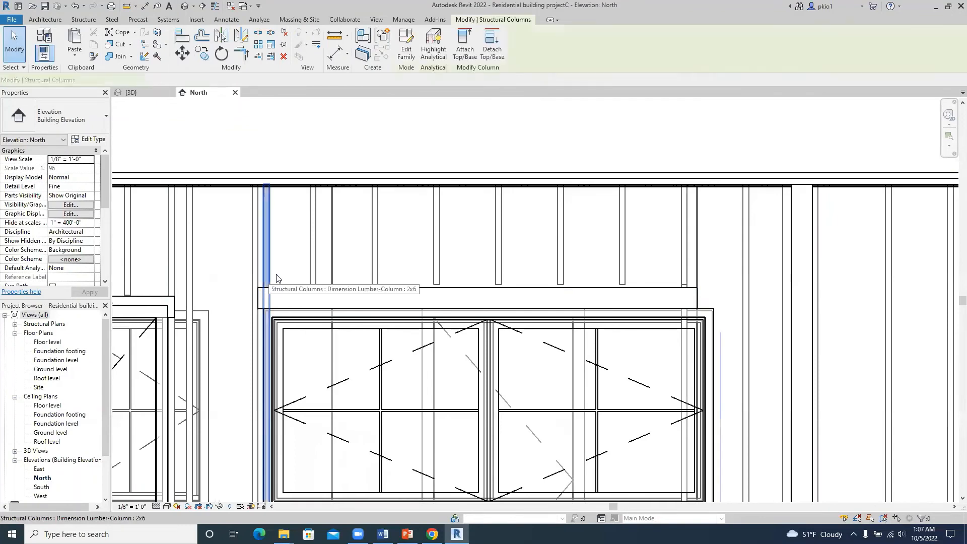
scroll(292, 262, down, 2)
scroll(293, 261, down, 1)
scroll(278, 434, up, 2)
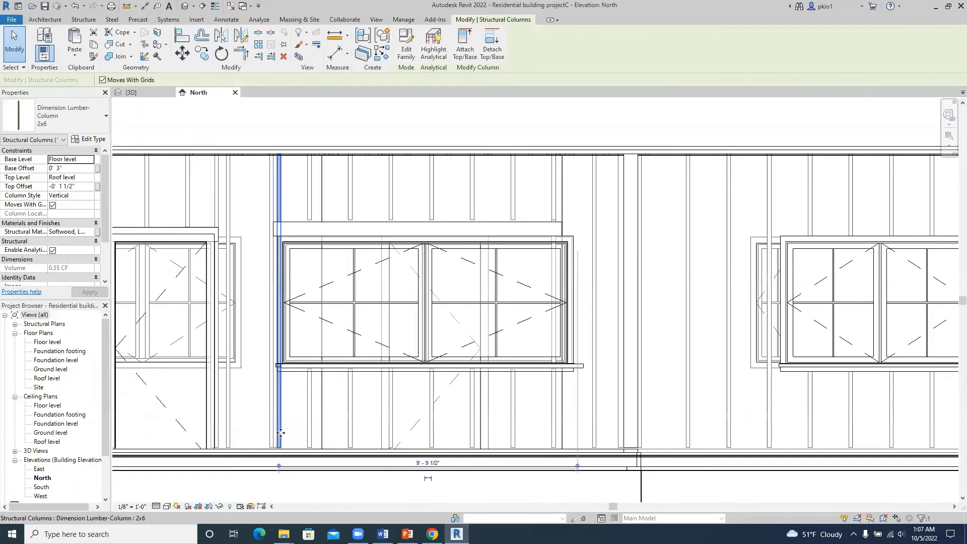
key(Escape)
scroll(276, 439, up, 3)
scroll(275, 429, up, 1)
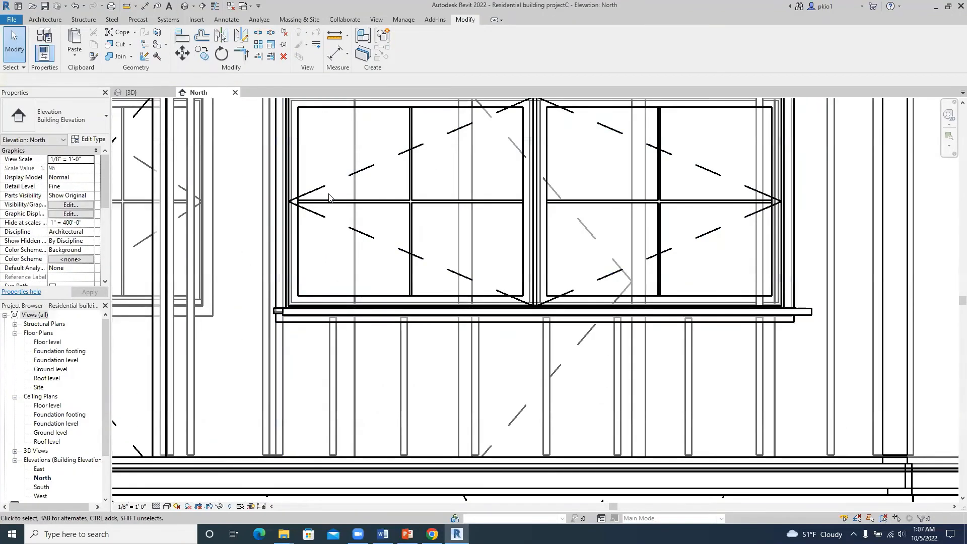
click(258, 34)
scroll(290, 313, up, 2)
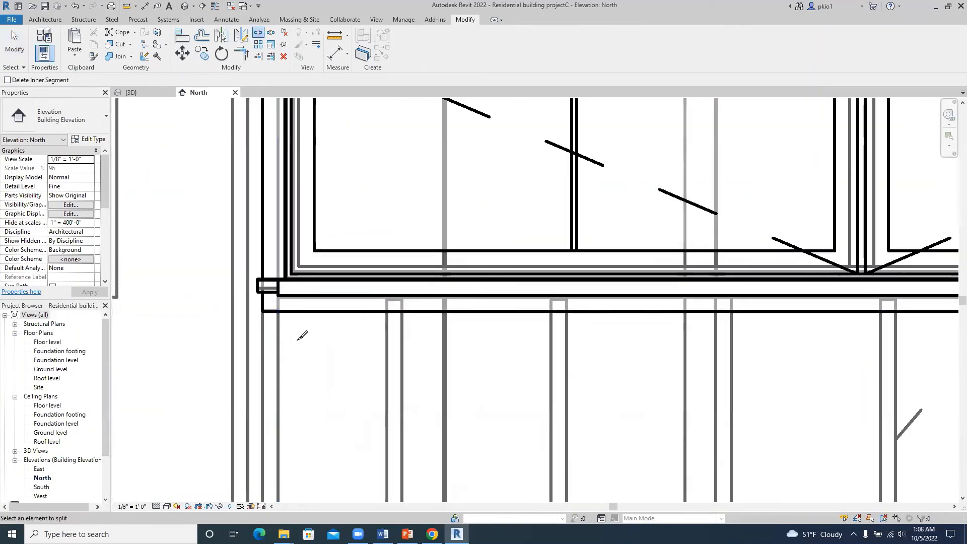
key(Escape)
click(273, 256)
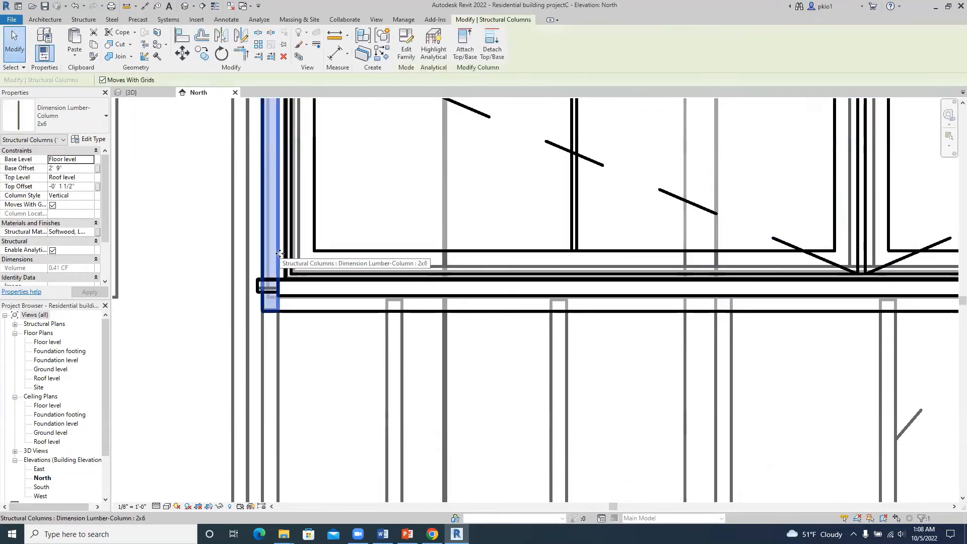
key(Escape)
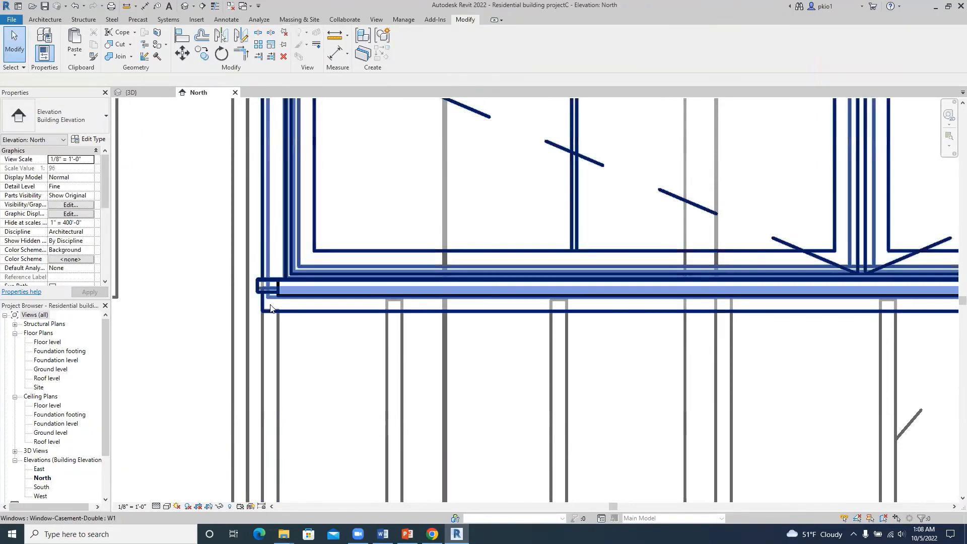
Step: Mirror copies of the three 2x6 studs at the wide window's left jamb about the window's vertical centreline to its right side
scroll(270, 322, down, 3)
scroll(265, 345, down, 2)
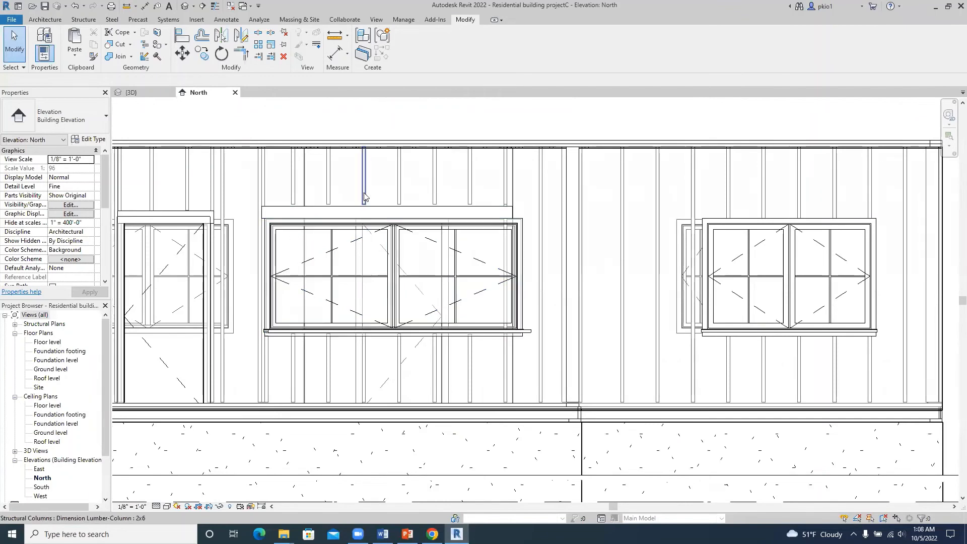
scroll(264, 198, up, 2)
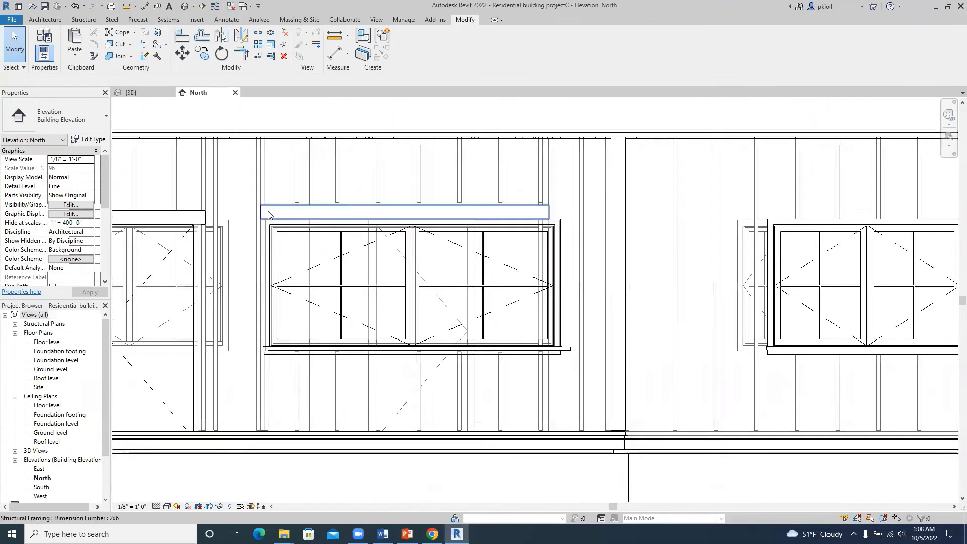
click(262, 188)
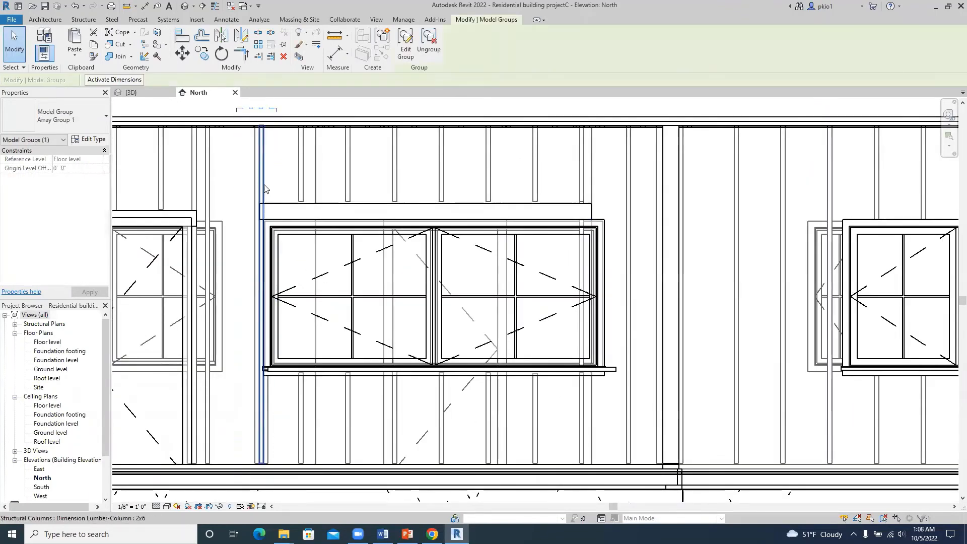
key(Tab)
click(262, 149)
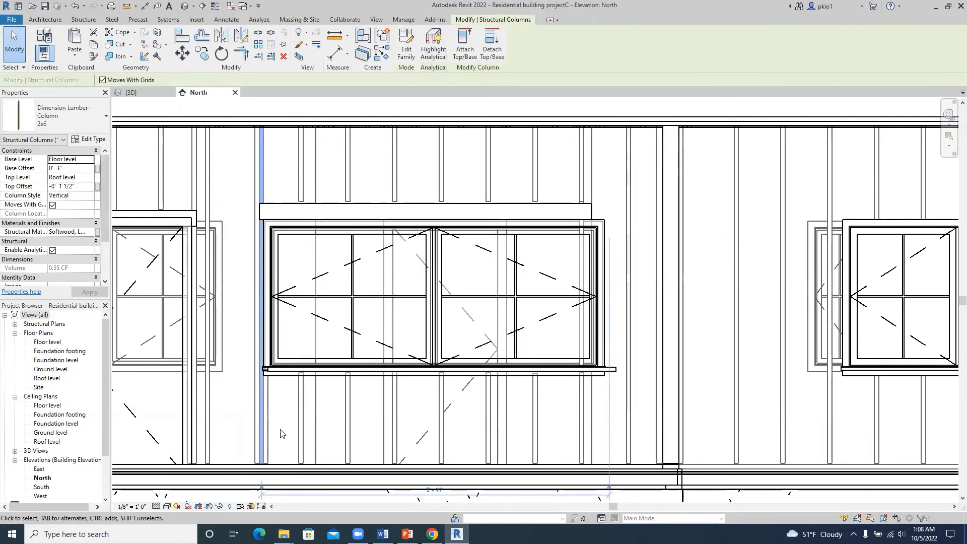
ctrl+click(255, 410)
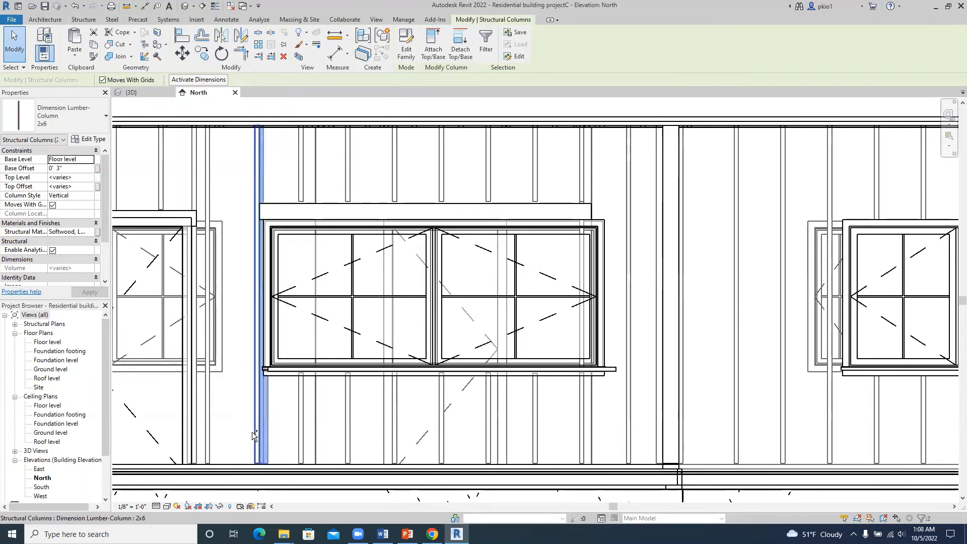
ctrl+click(217, 117)
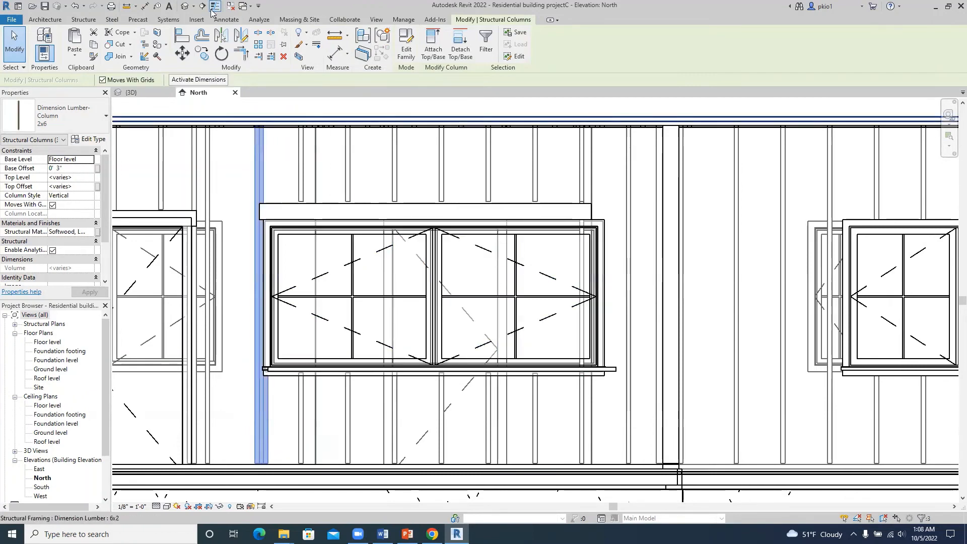
click(240, 35)
scroll(434, 223, up, 1)
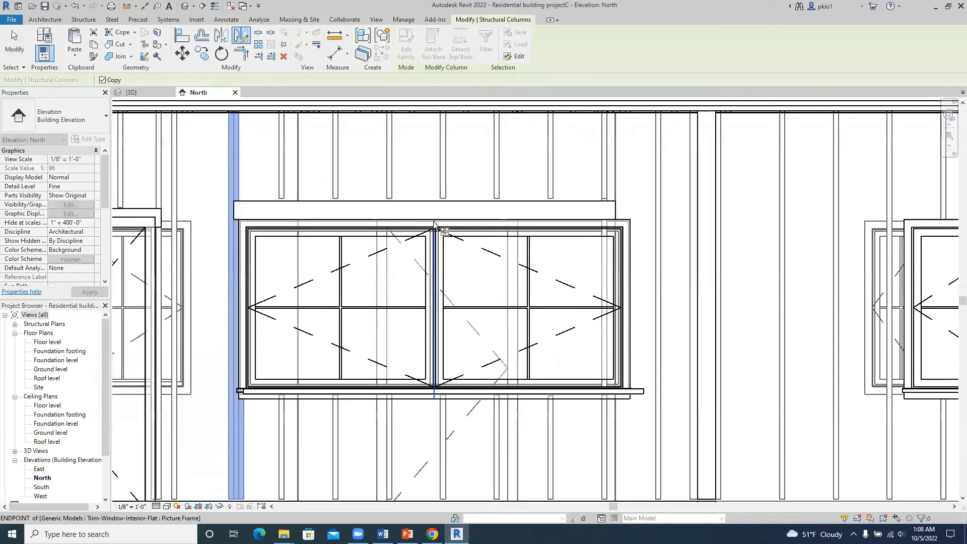
click(434, 222)
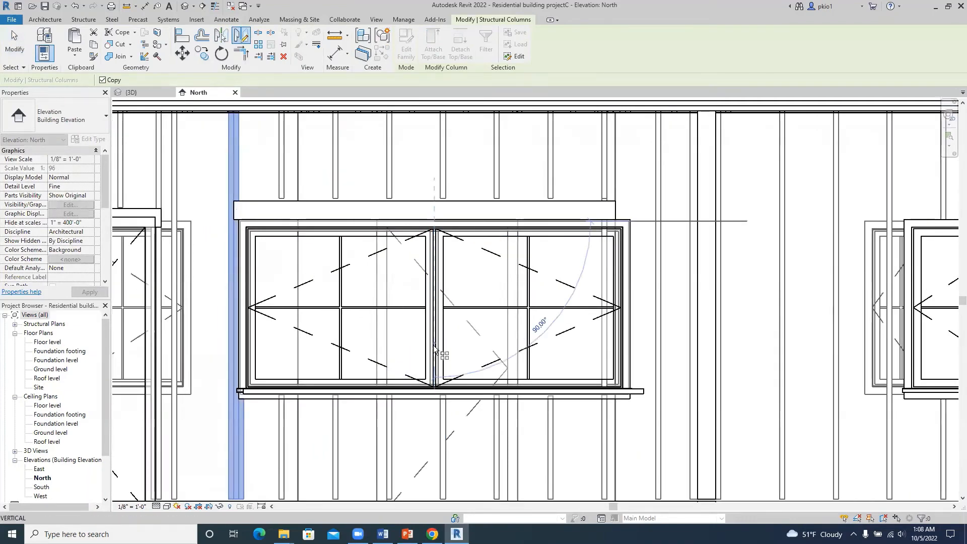
click(433, 400)
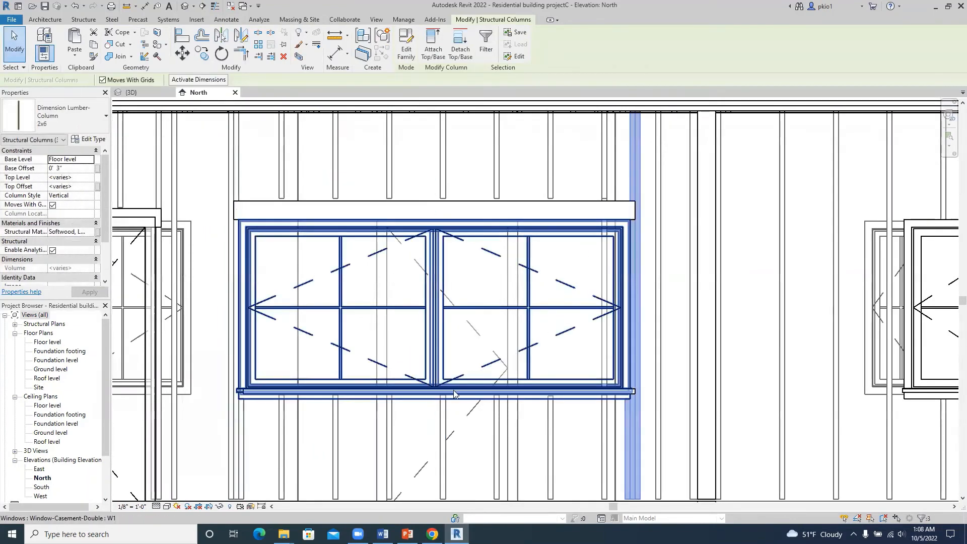
click(412, 417)
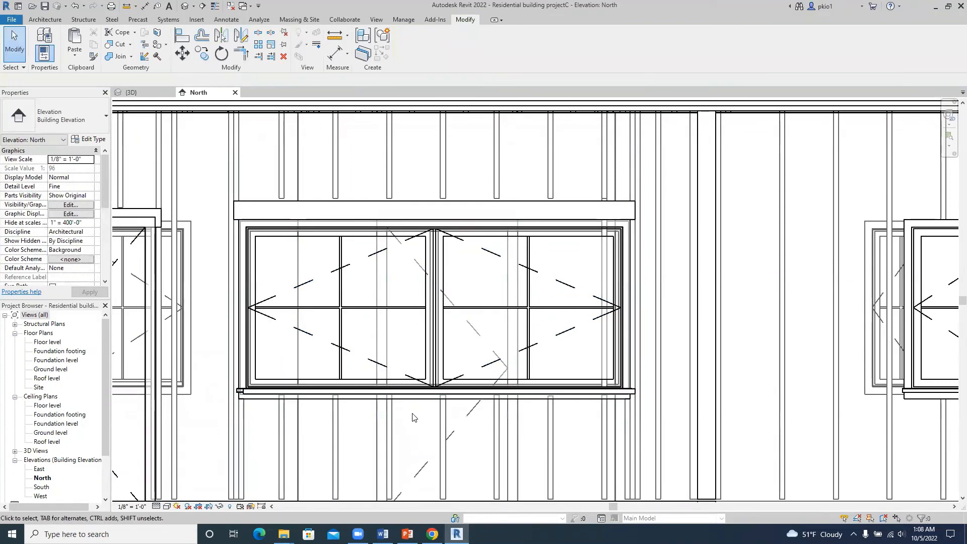
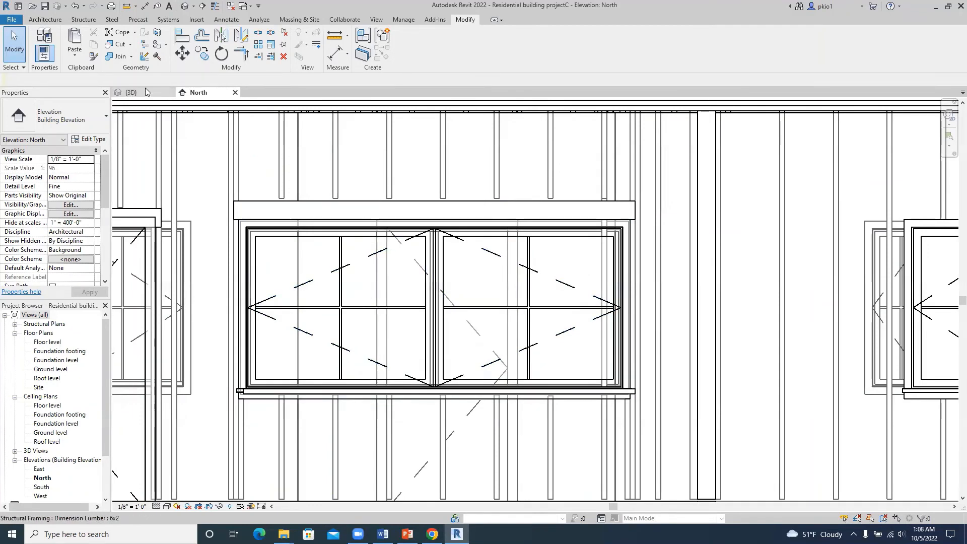
Step: In the 3D view, align the outer face of the wide window's 2x6 header with the outer face of the adjacent jamb stud
click(131, 93)
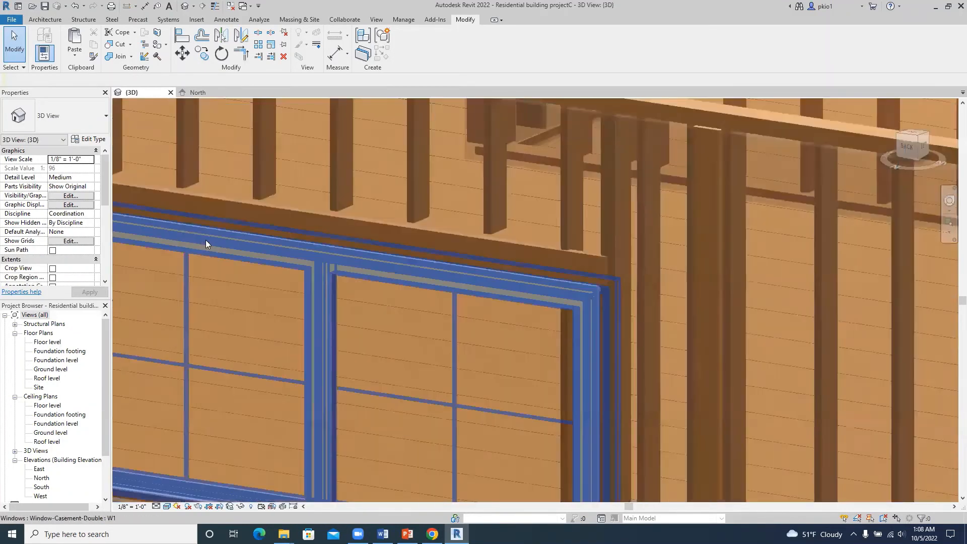
scroll(206, 240, down, 3)
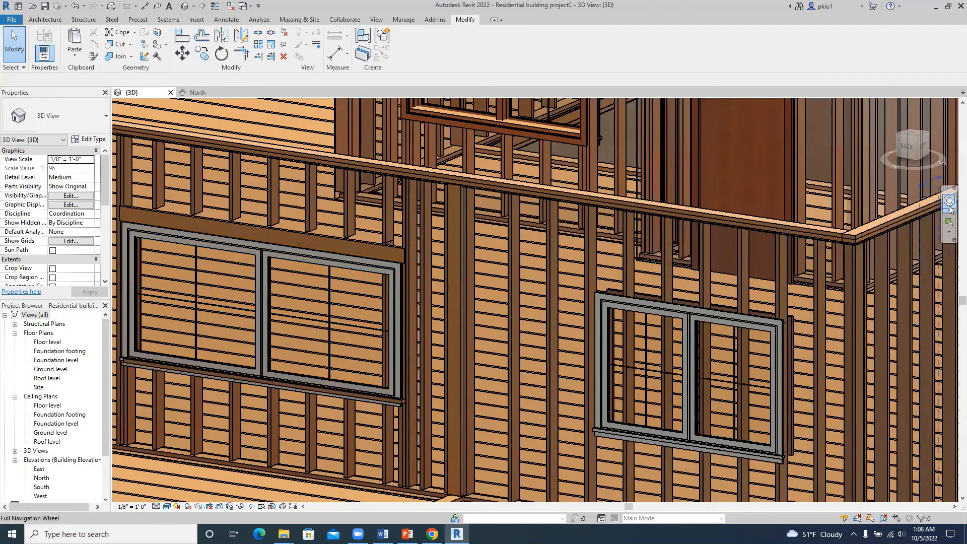
click(950, 202)
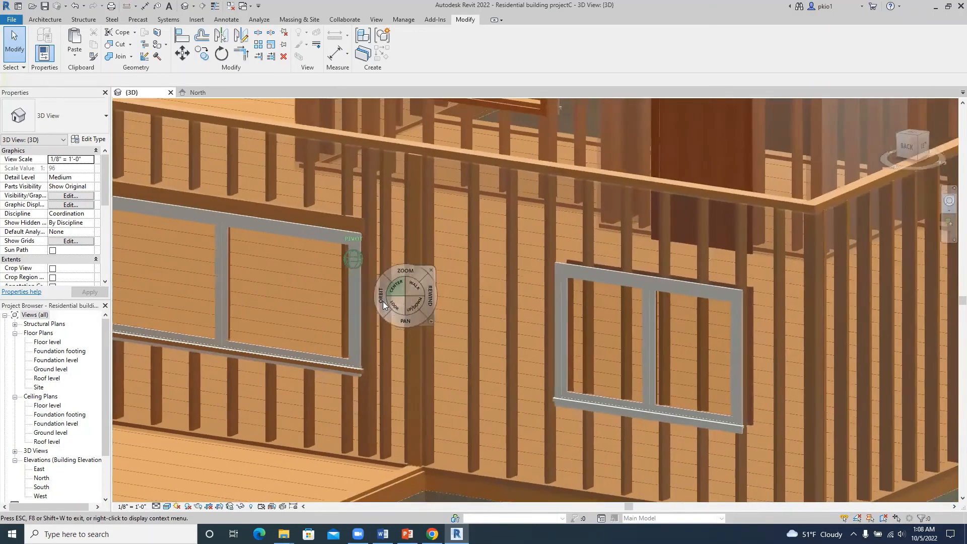
drag(382, 301, 163, 334)
click(265, 329)
scroll(373, 299, up, 2)
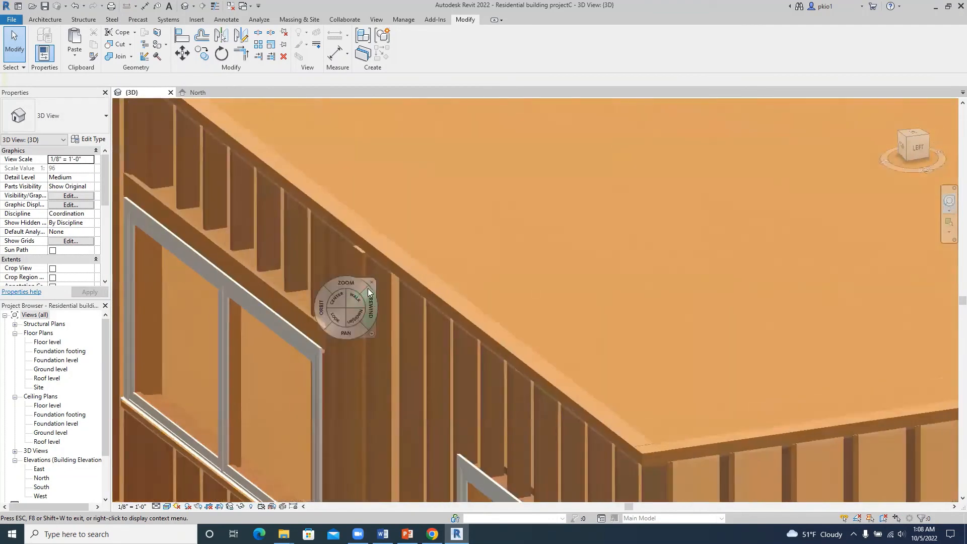
click(475, 251)
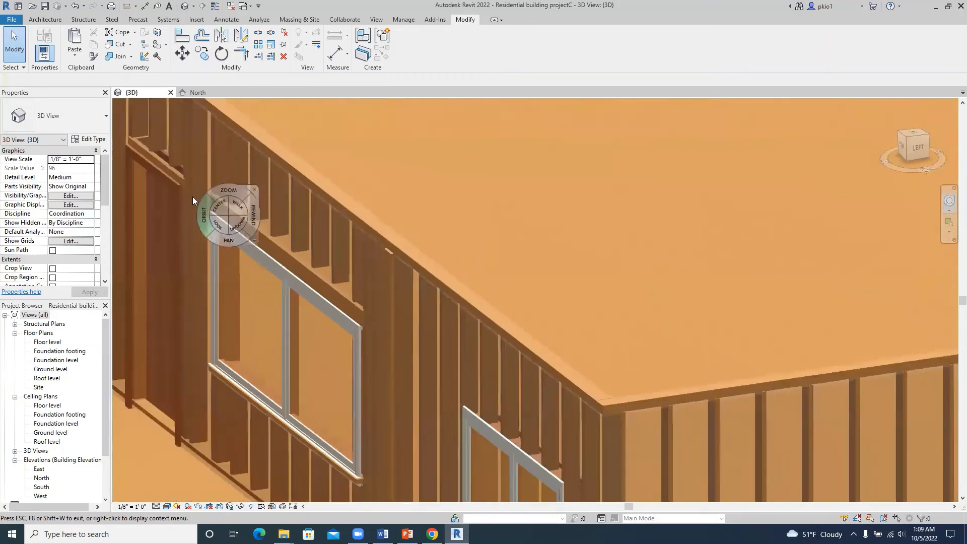
scroll(193, 197, up, 3)
scroll(192, 187, up, 1)
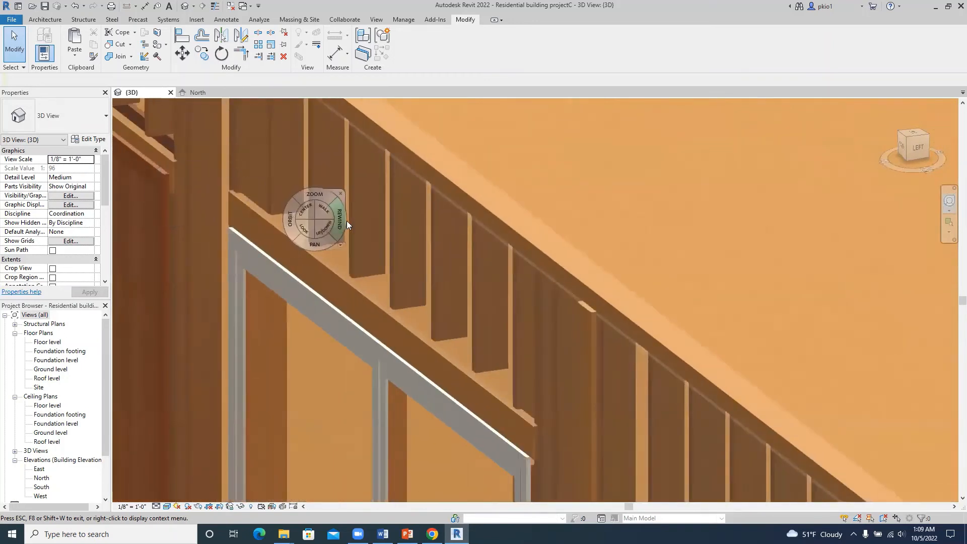
key(Escape)
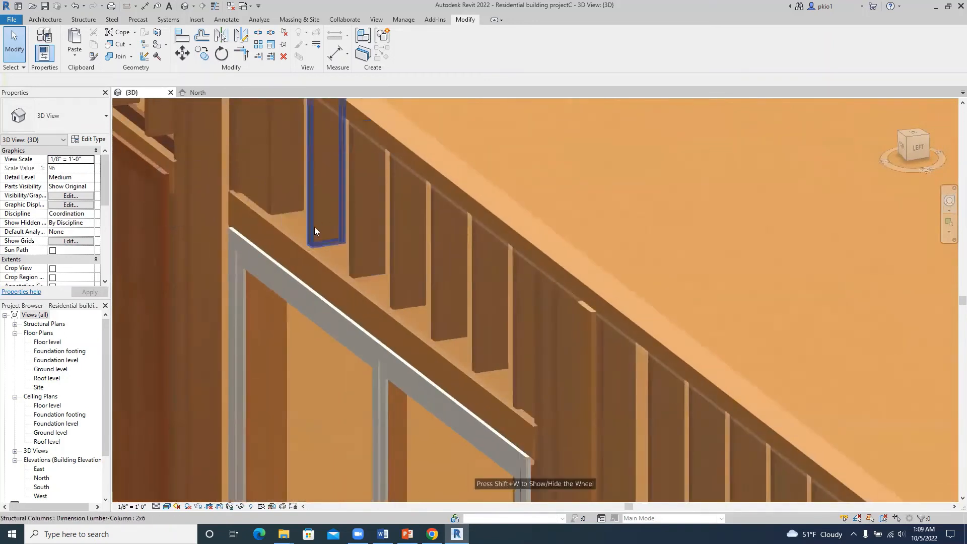
click(182, 35)
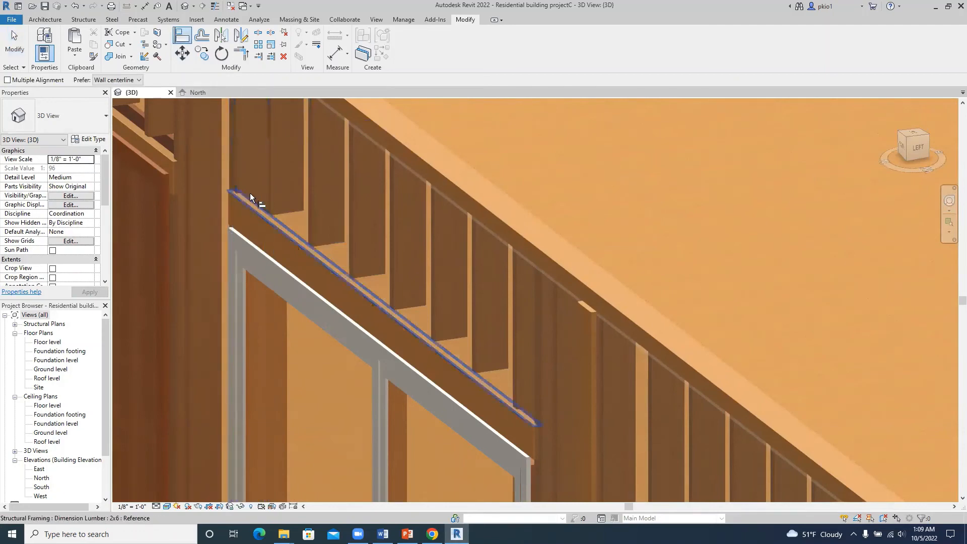
click(234, 181)
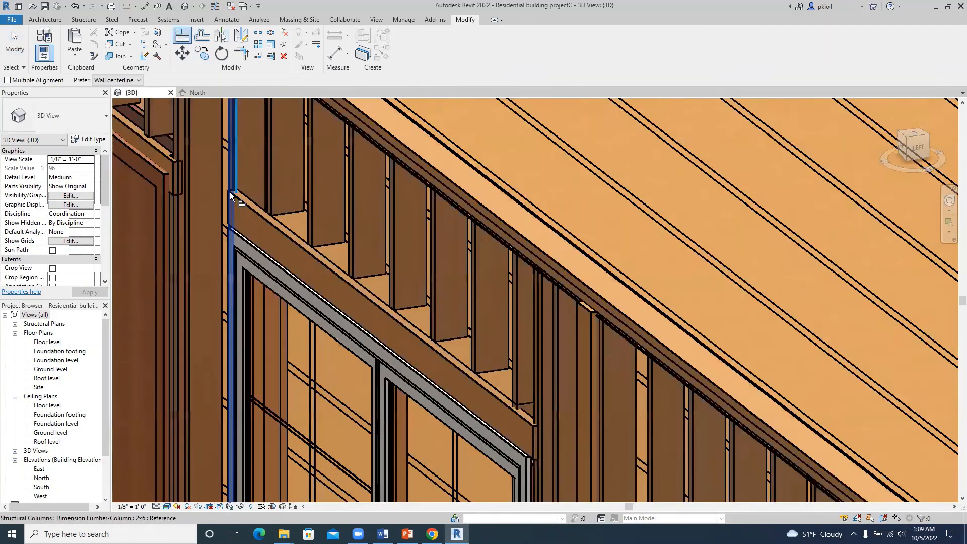
click(229, 198)
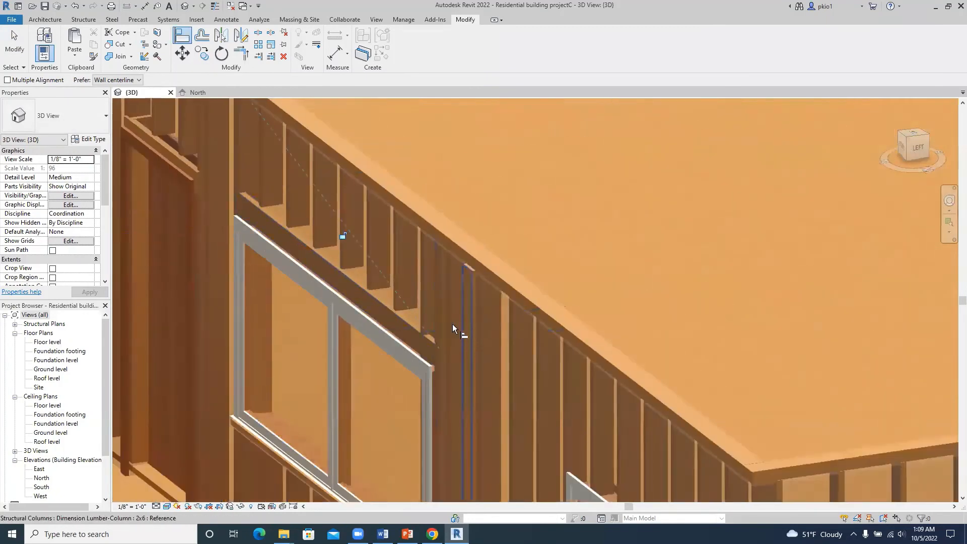
click(426, 295)
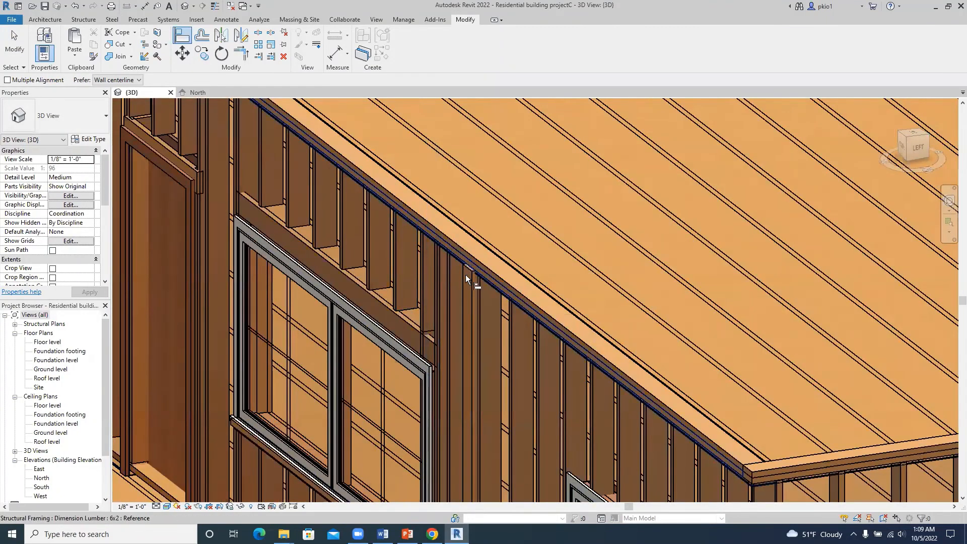
key(Escape)
key(Escape)
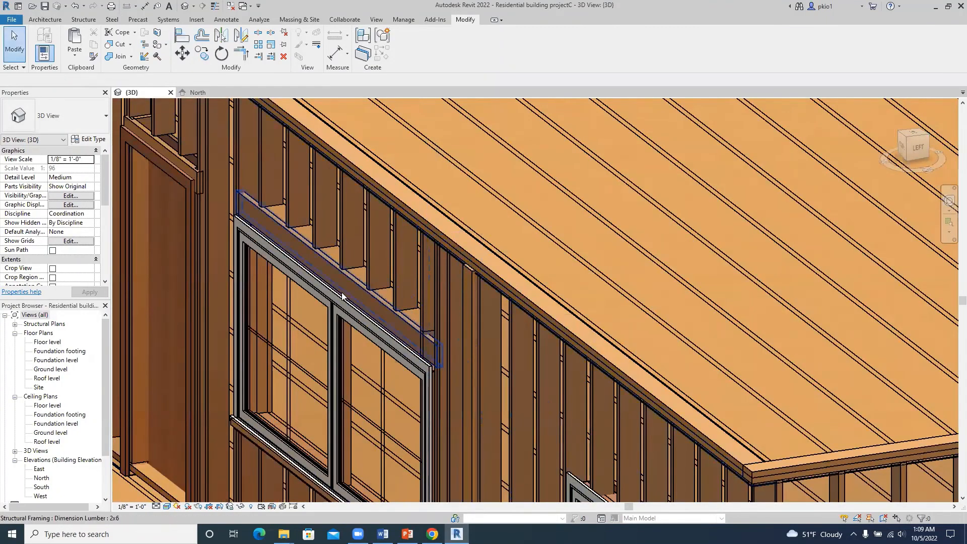
Step: Duplicate the wide window's 2x6 header by pasting a copy aligned to the same place
click(276, 227)
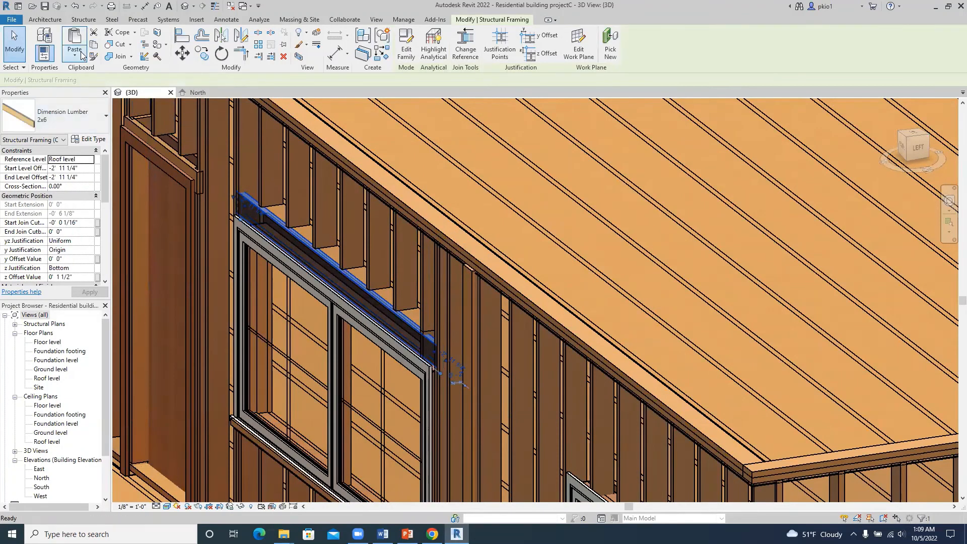
click(80, 55)
click(125, 155)
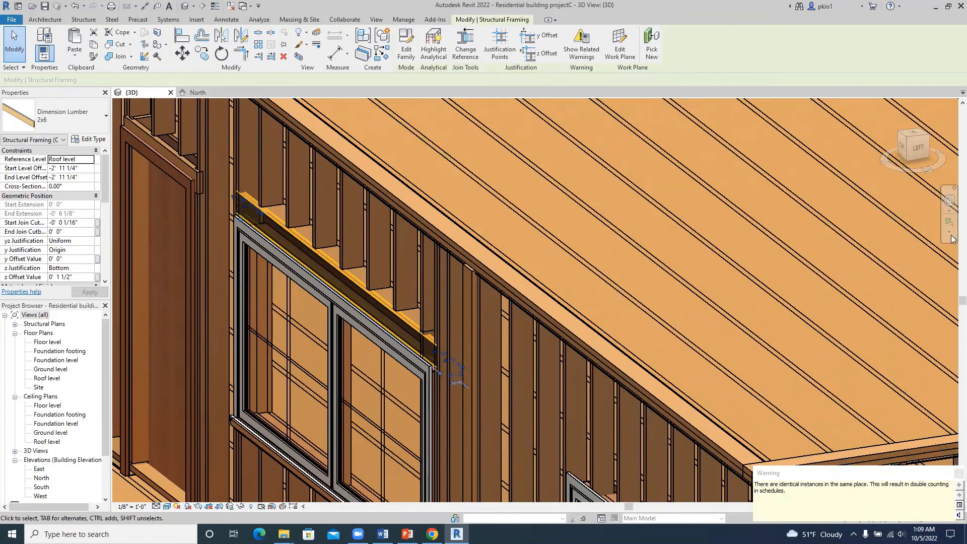
click(949, 201)
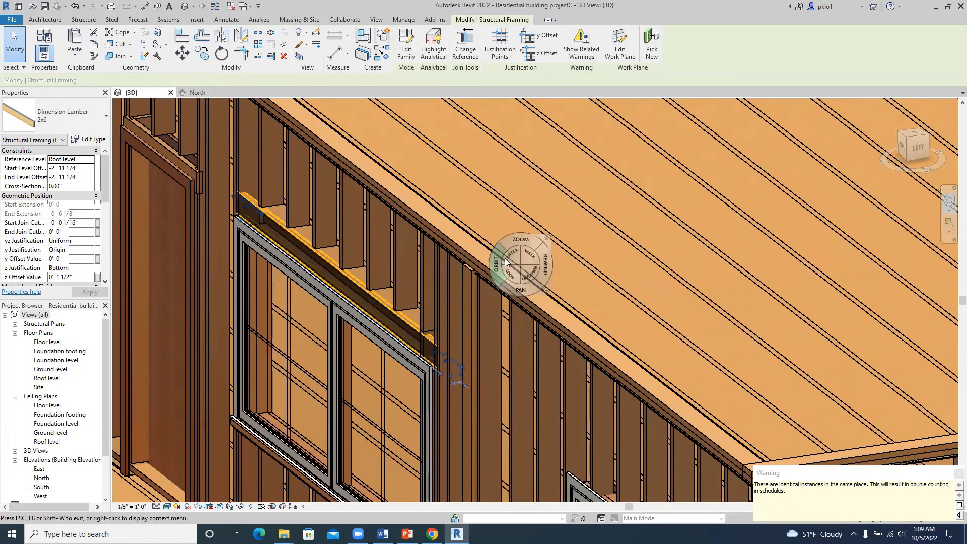
Step: Align the inner face of the wide window's duplicated 2x6 header with the inner face of the adjacent jamb stud
mouse_move(504, 259)
mouse_down()
mouse_move(425, 282)
mouse_move(346, 259)
mouse_move(496, 261)
mouse_up()
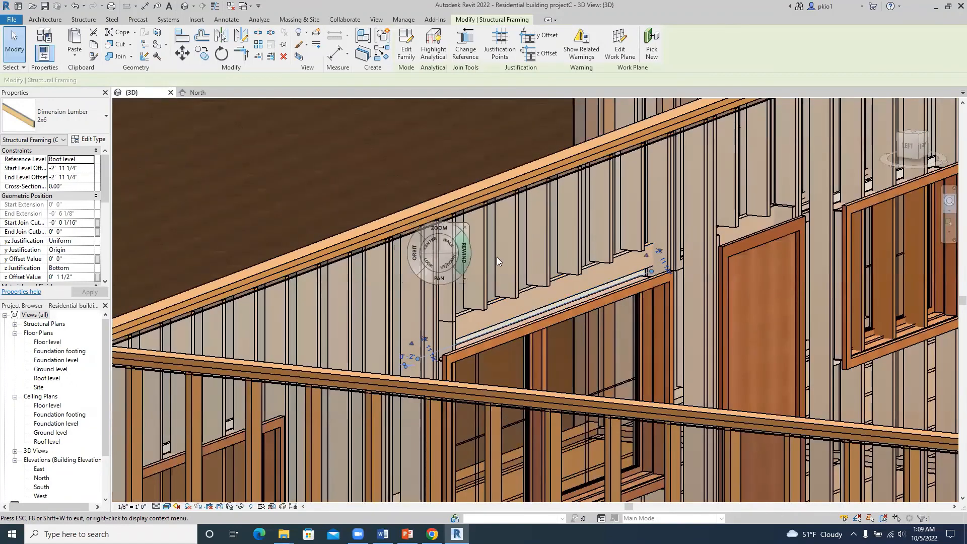
key(Escape)
key(Escape)
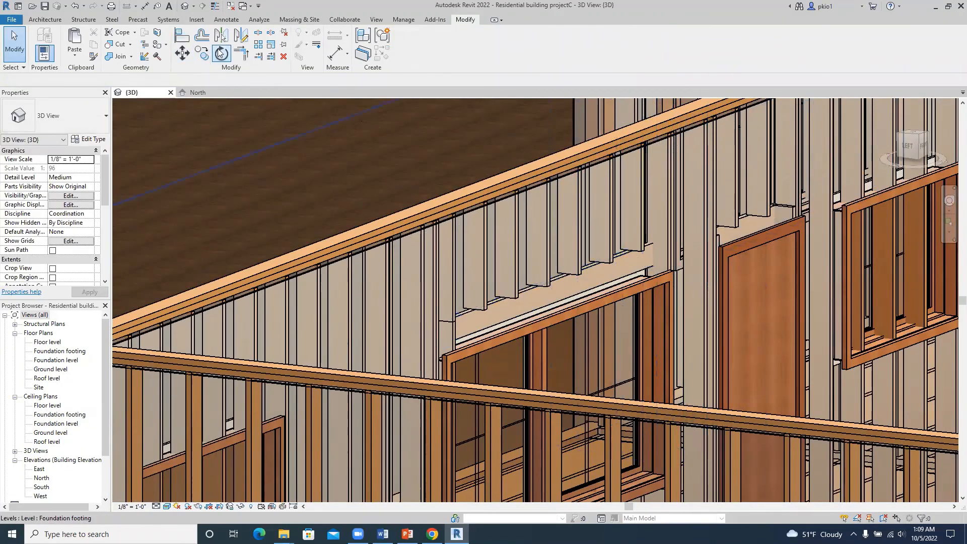
click(184, 37)
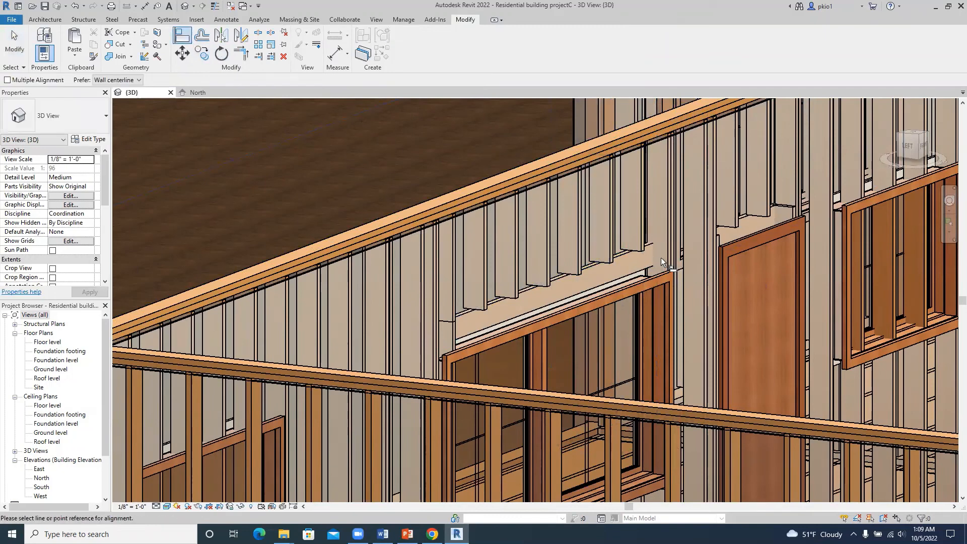
click(661, 260)
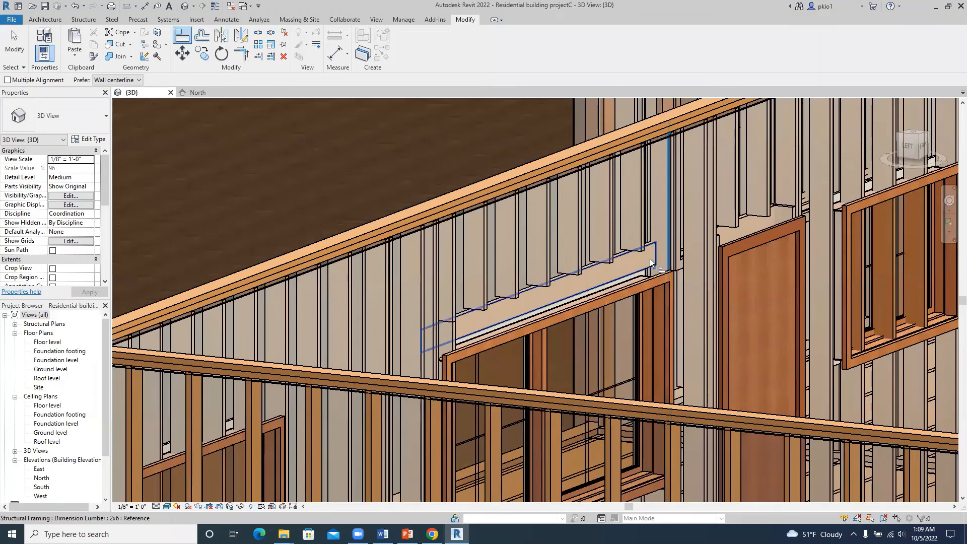
scroll(583, 255, down, 3)
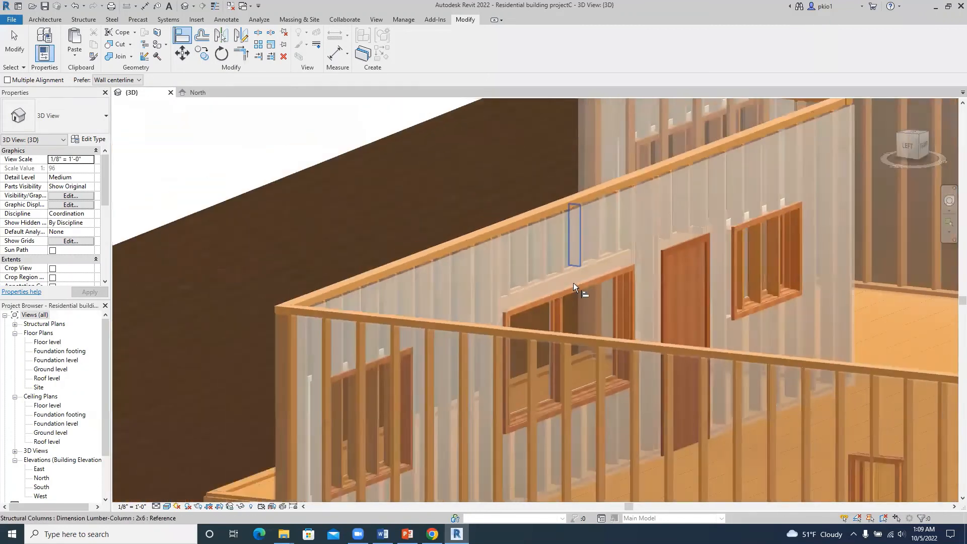
click(573, 284)
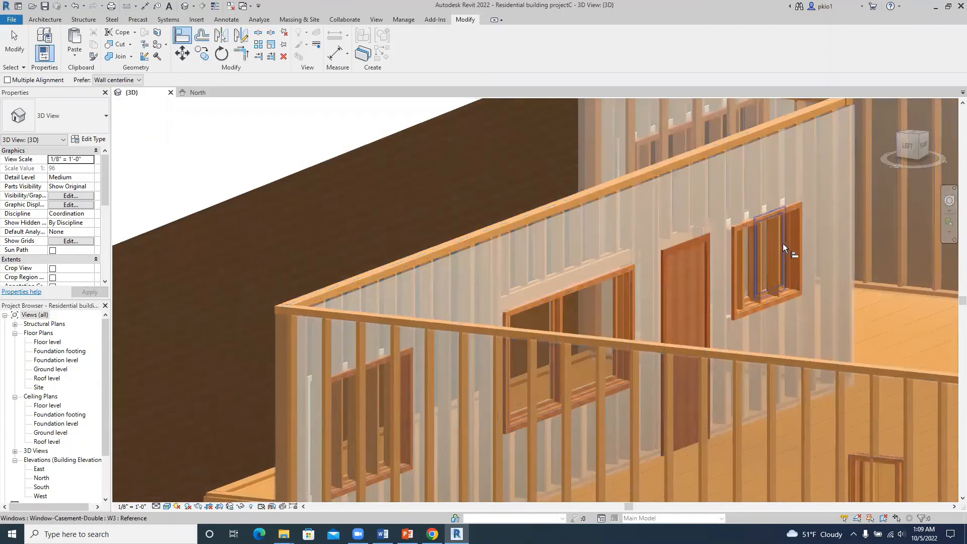
Step: Align the outer face of the 2x6 sill plate below the wide window with the outer face of the adjacent jamb stud
click(948, 202)
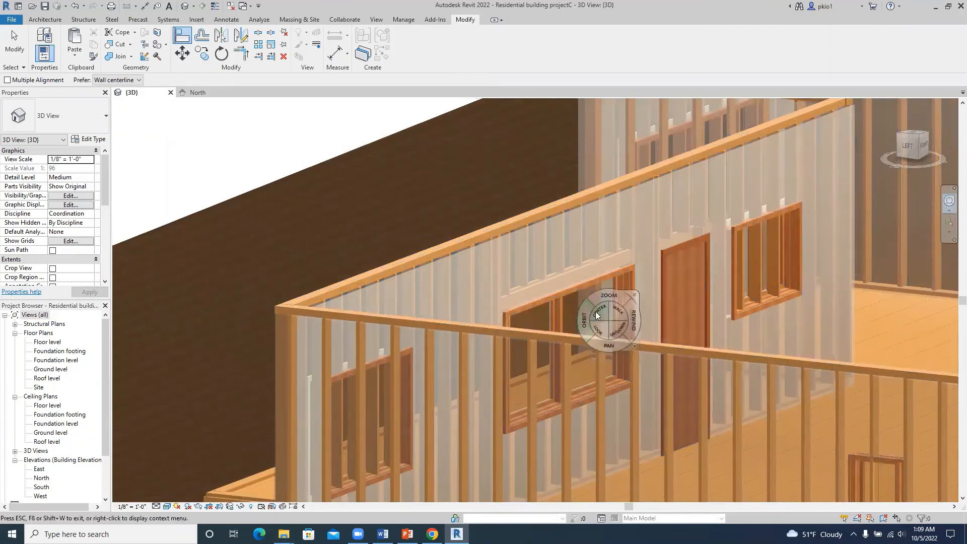
click(596, 315)
click(598, 320)
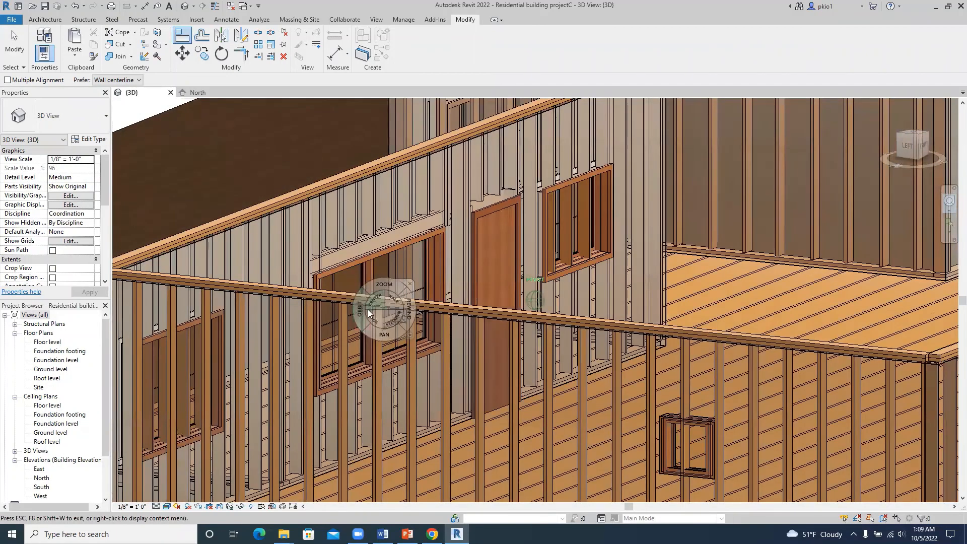
drag(368, 309, 541, 315)
scroll(617, 372, up, 3)
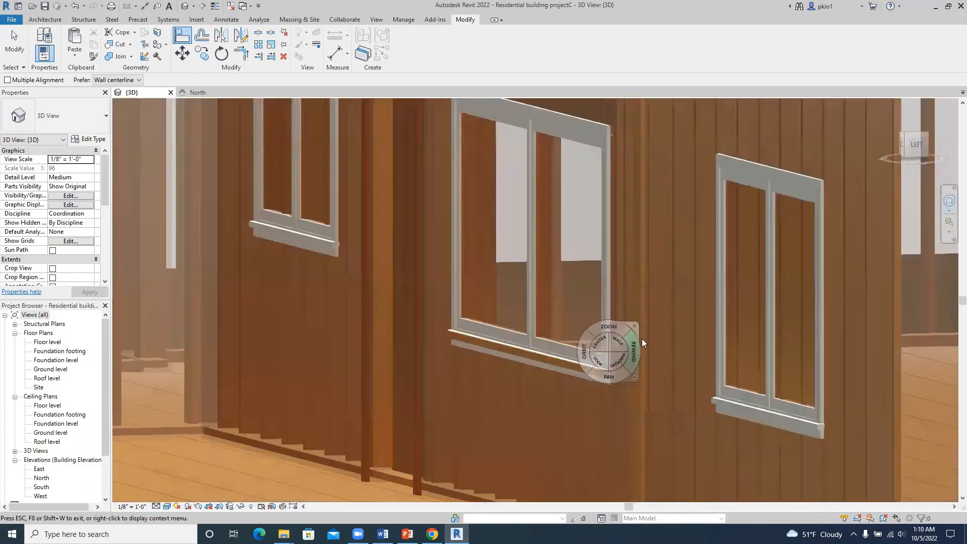
scroll(645, 339, up, 3)
key(Escape)
key(Escape)
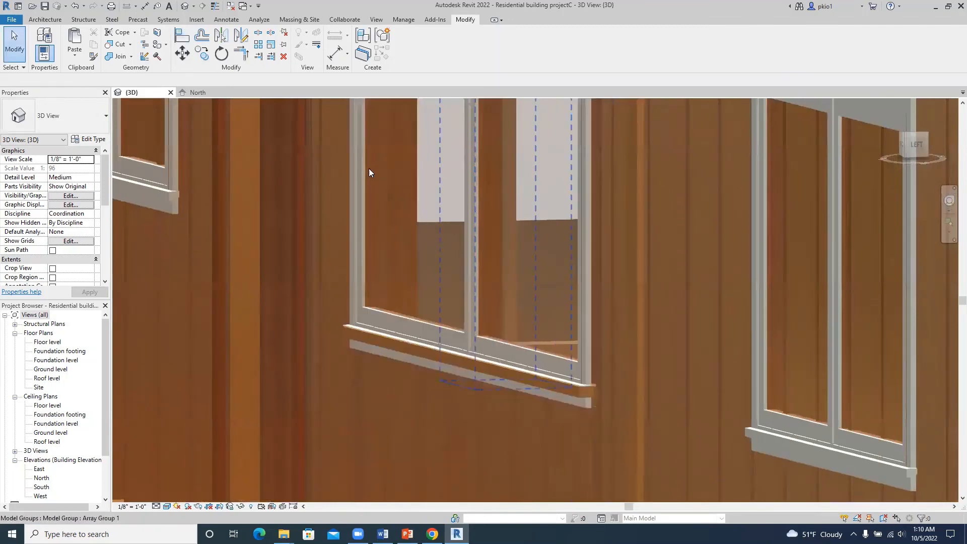
click(182, 36)
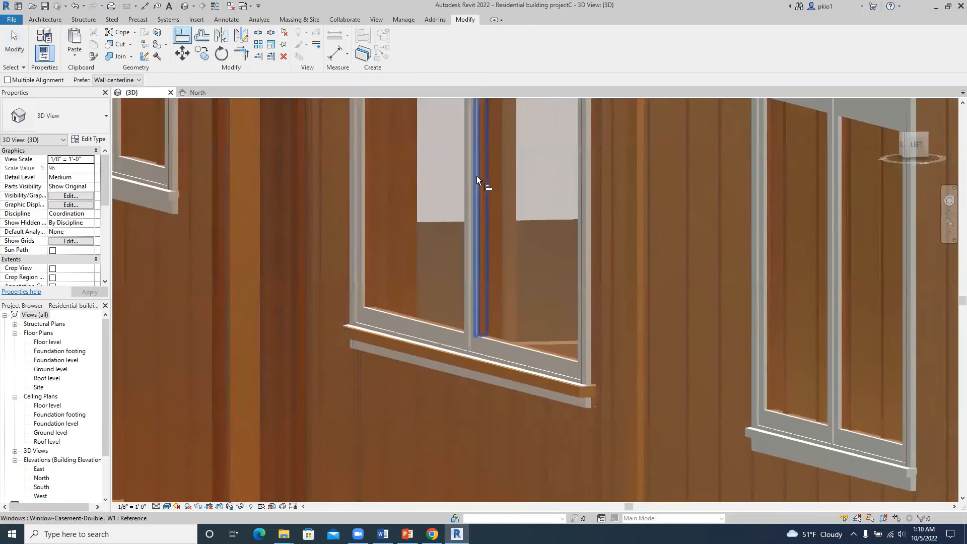
click(600, 392)
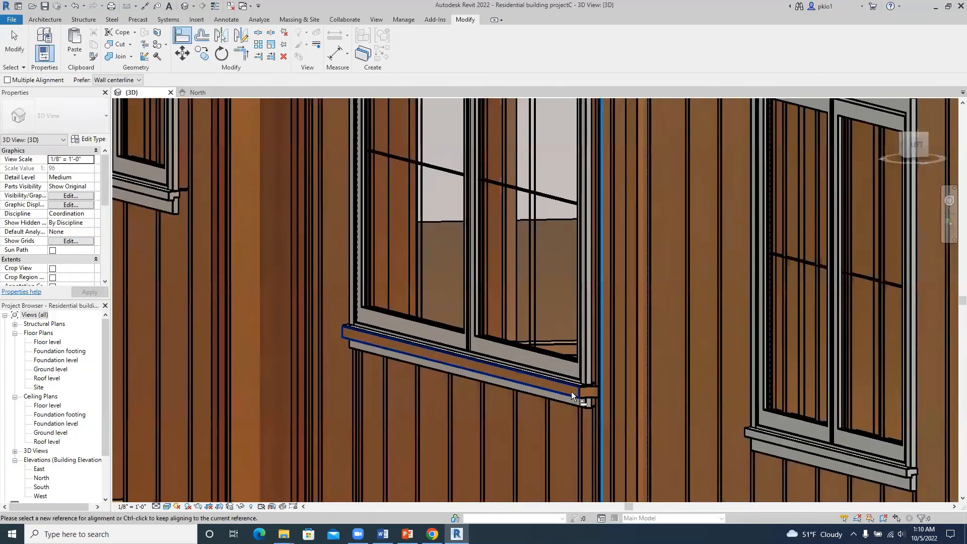
click(571, 392)
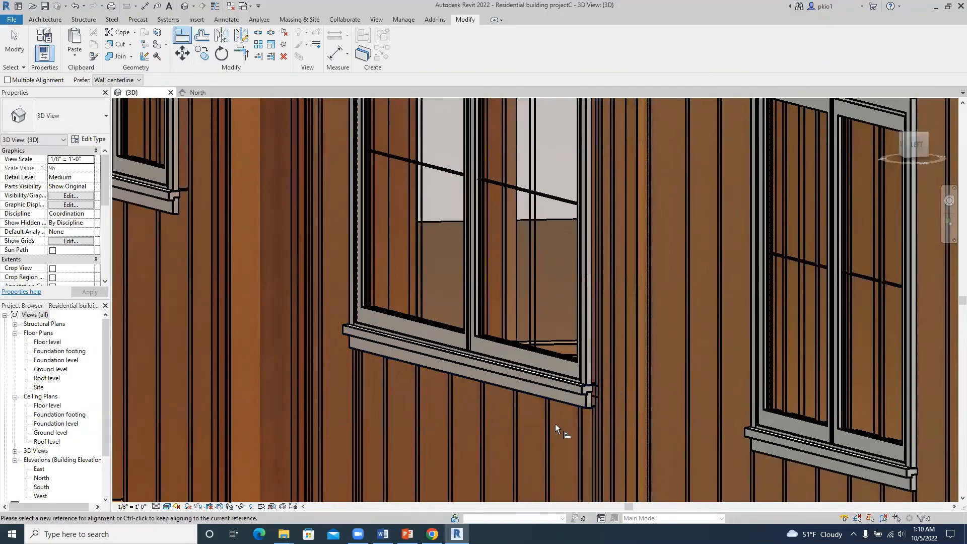
key(Escape)
scroll(461, 391, down, 5)
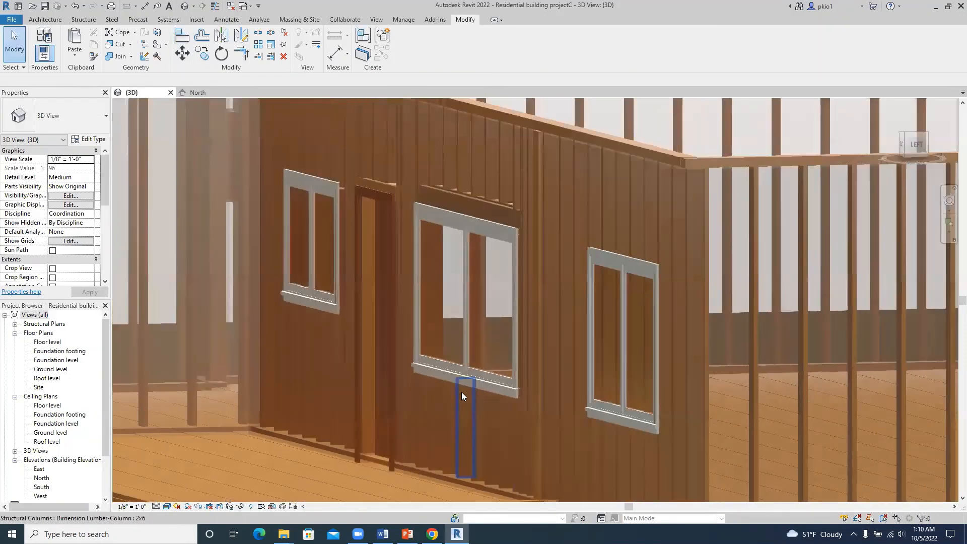
scroll(461, 392, down, 2)
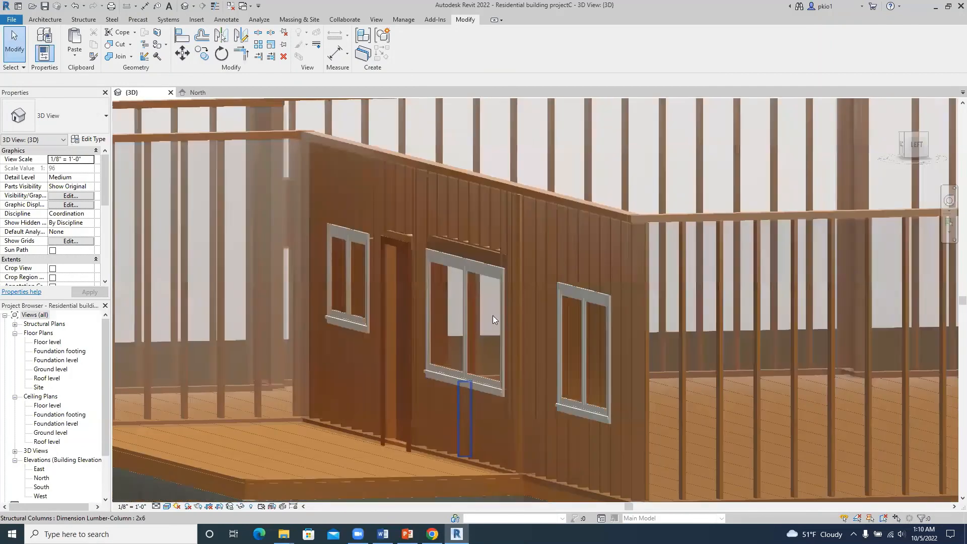